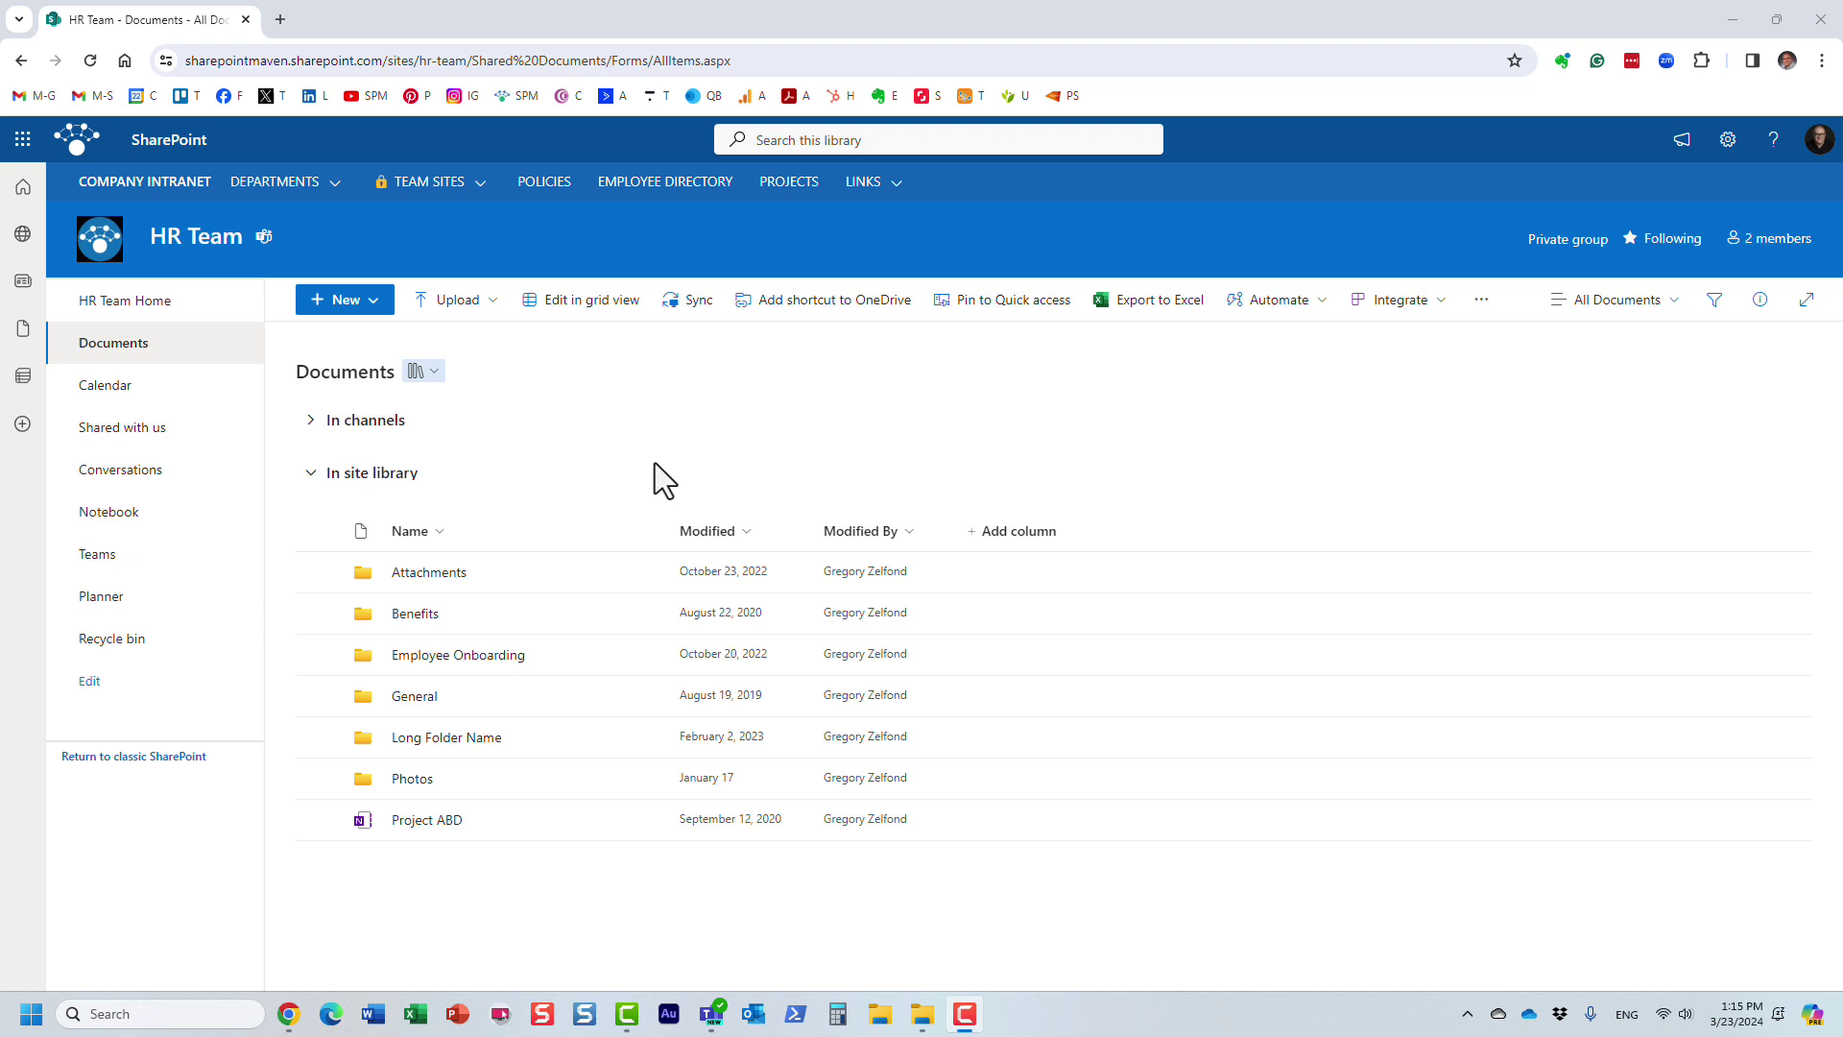
# - Open the General folder and review Document.docx's actions menu, then leave the file unselected
pyautogui.click(419, 698)
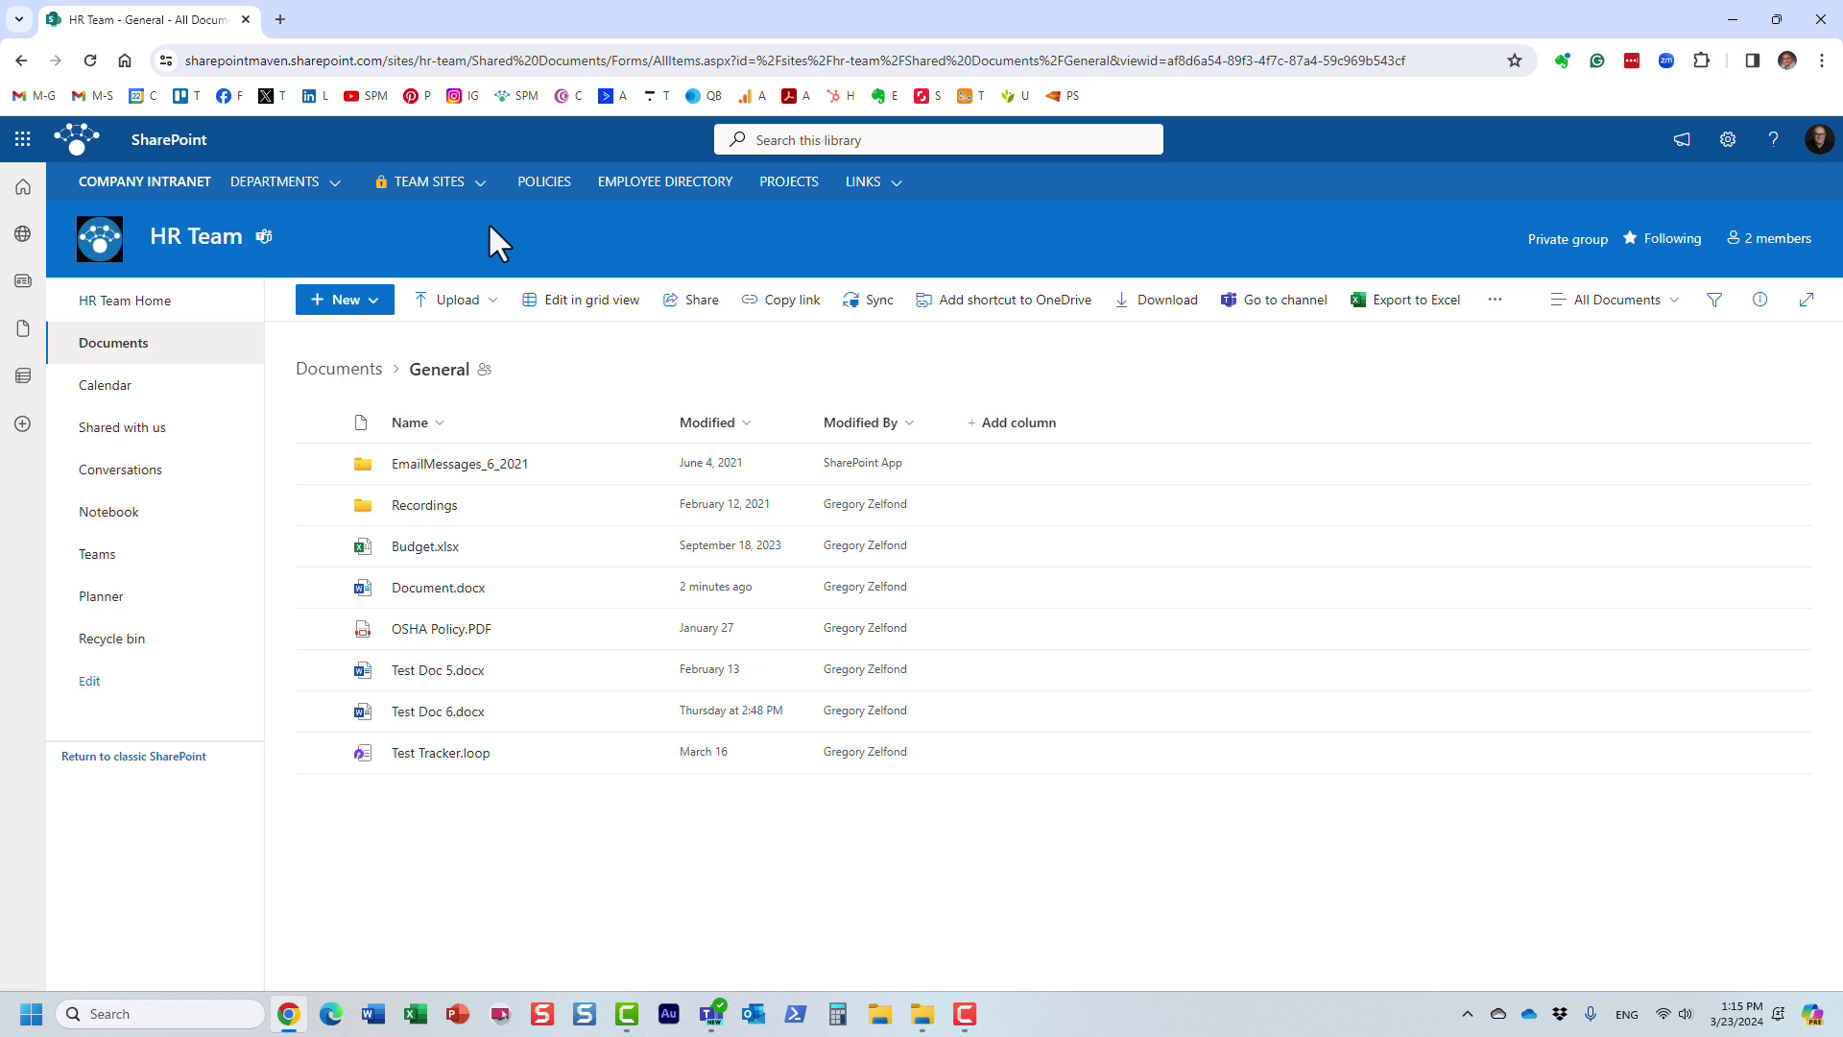
pyautogui.rightClick(459, 592)
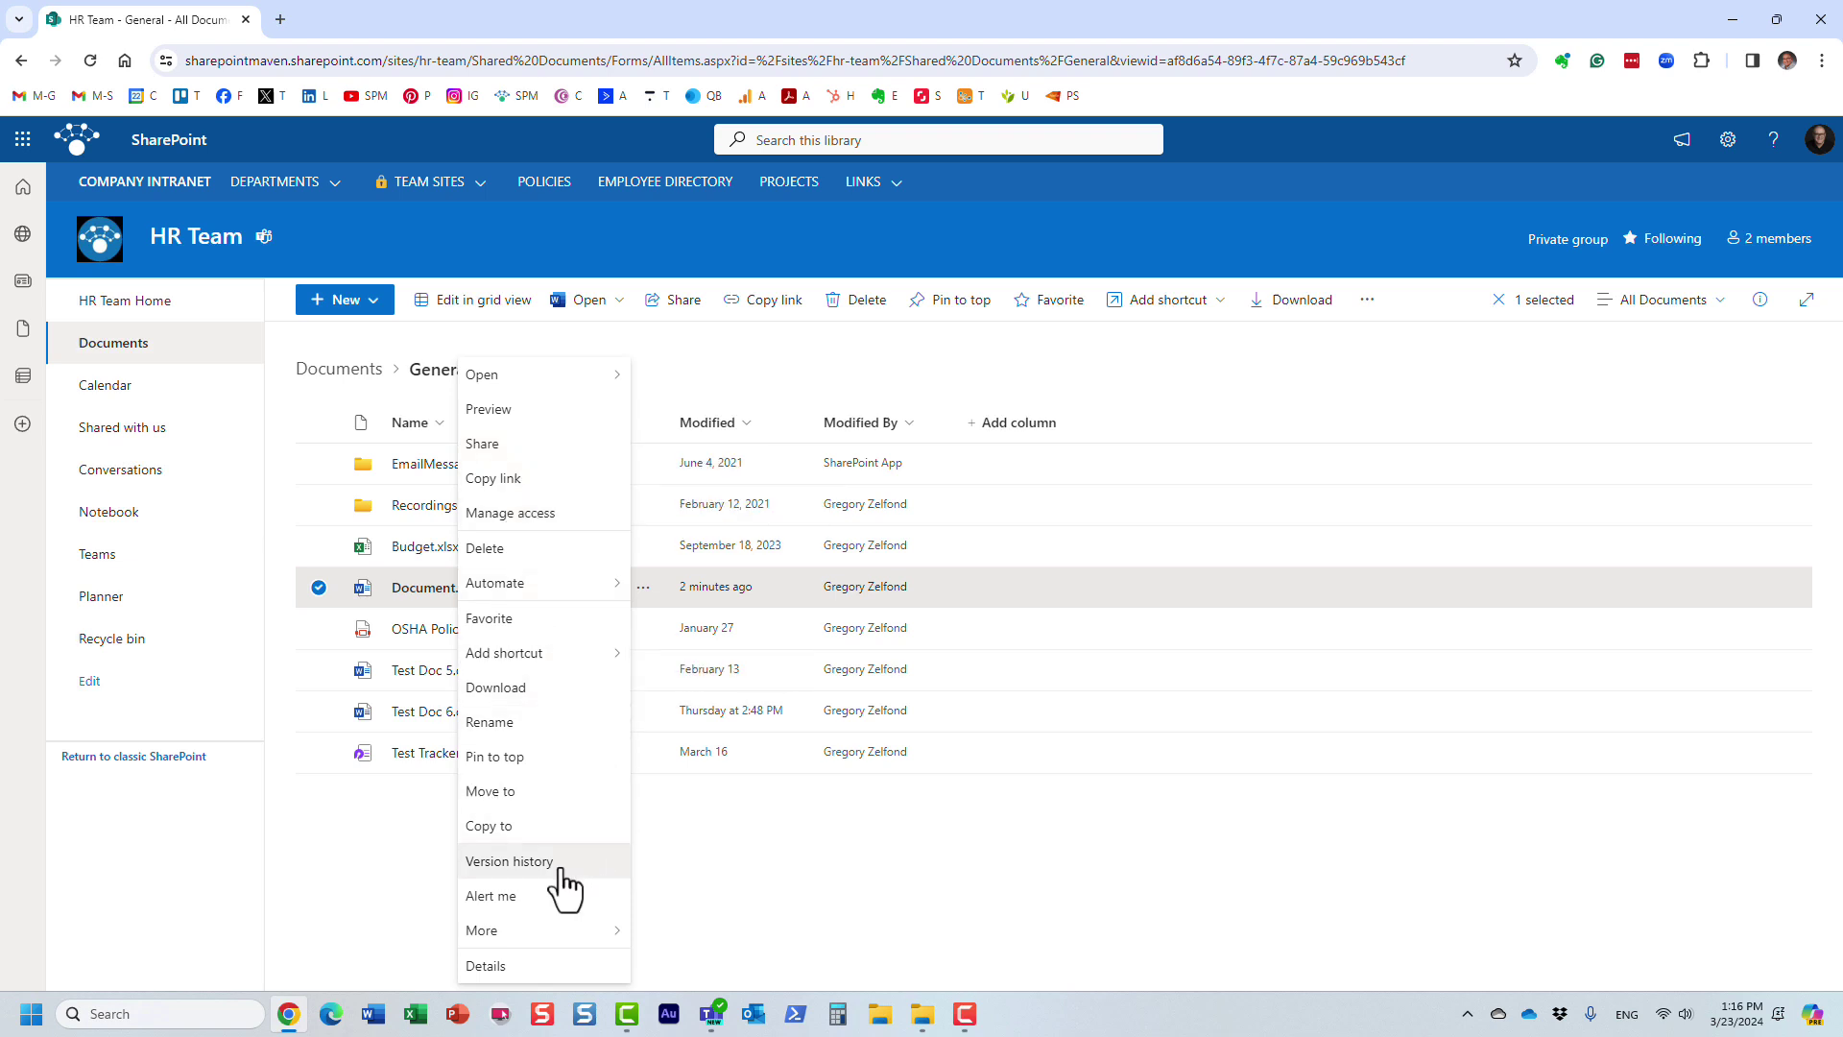
pyautogui.click(768, 351)
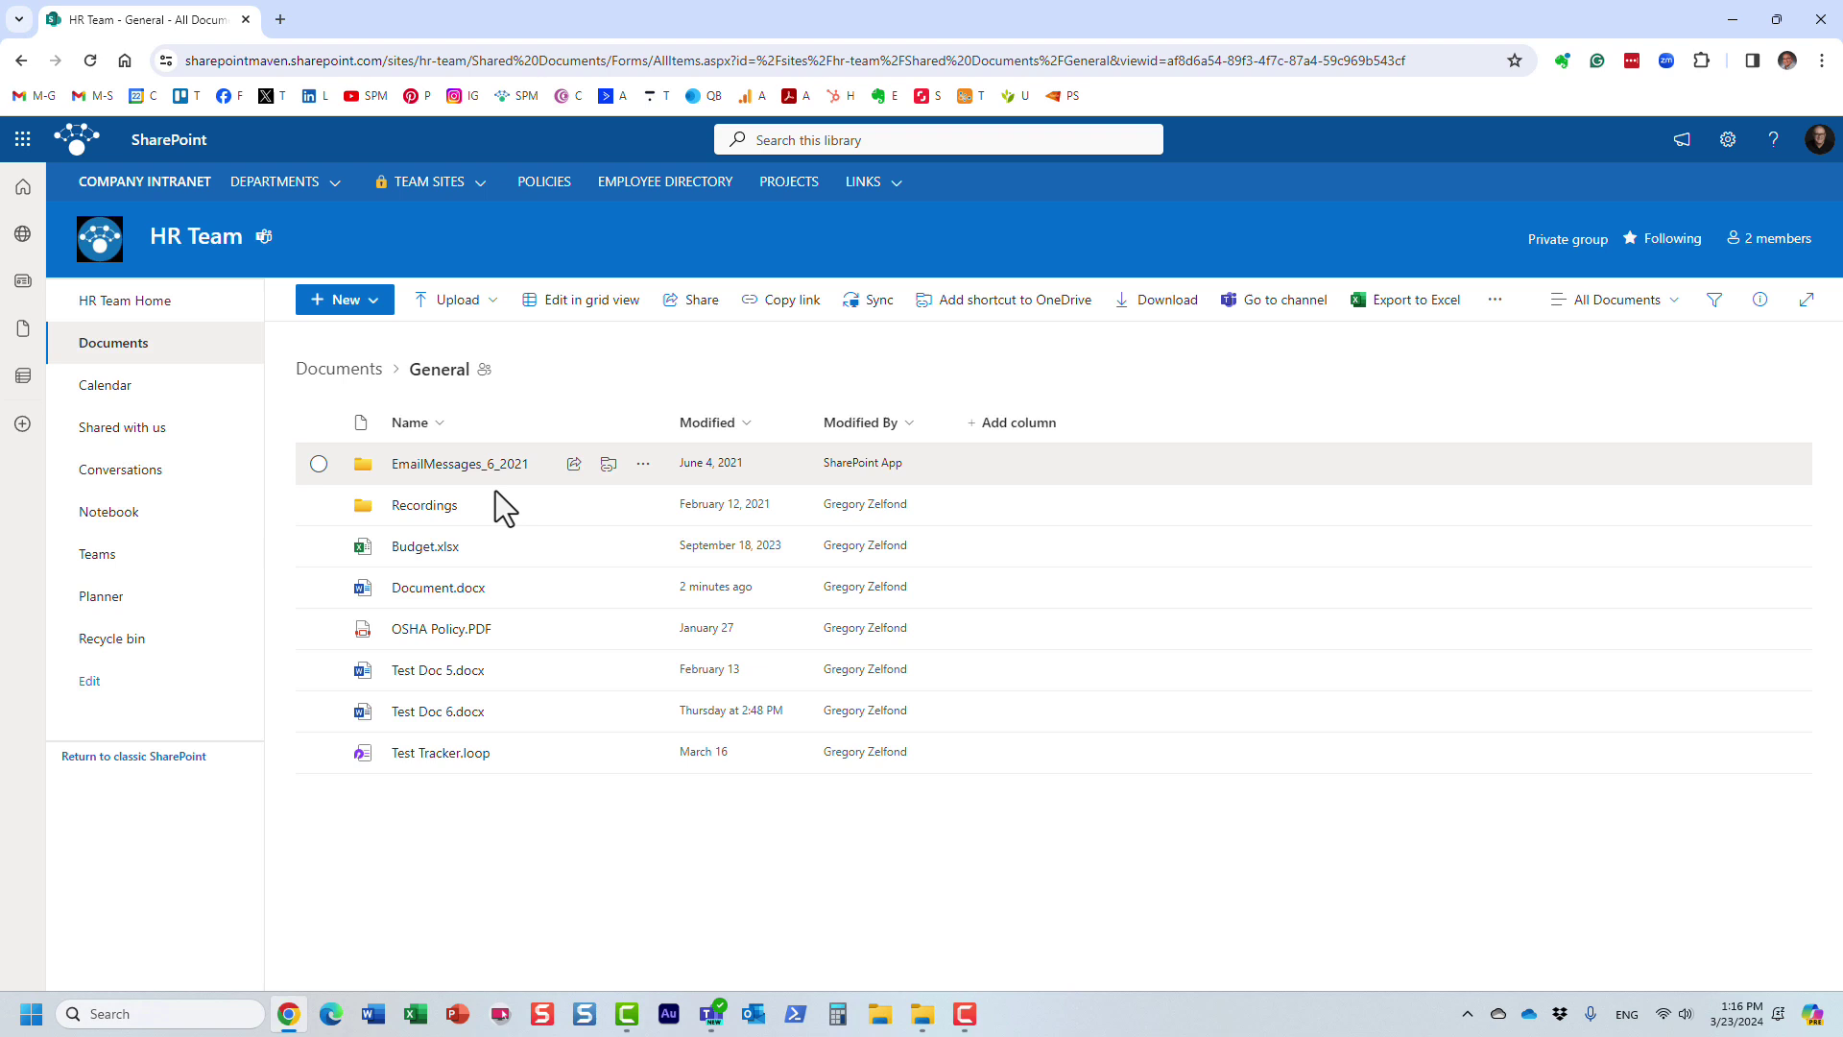
pyautogui.rightClick(459, 600)
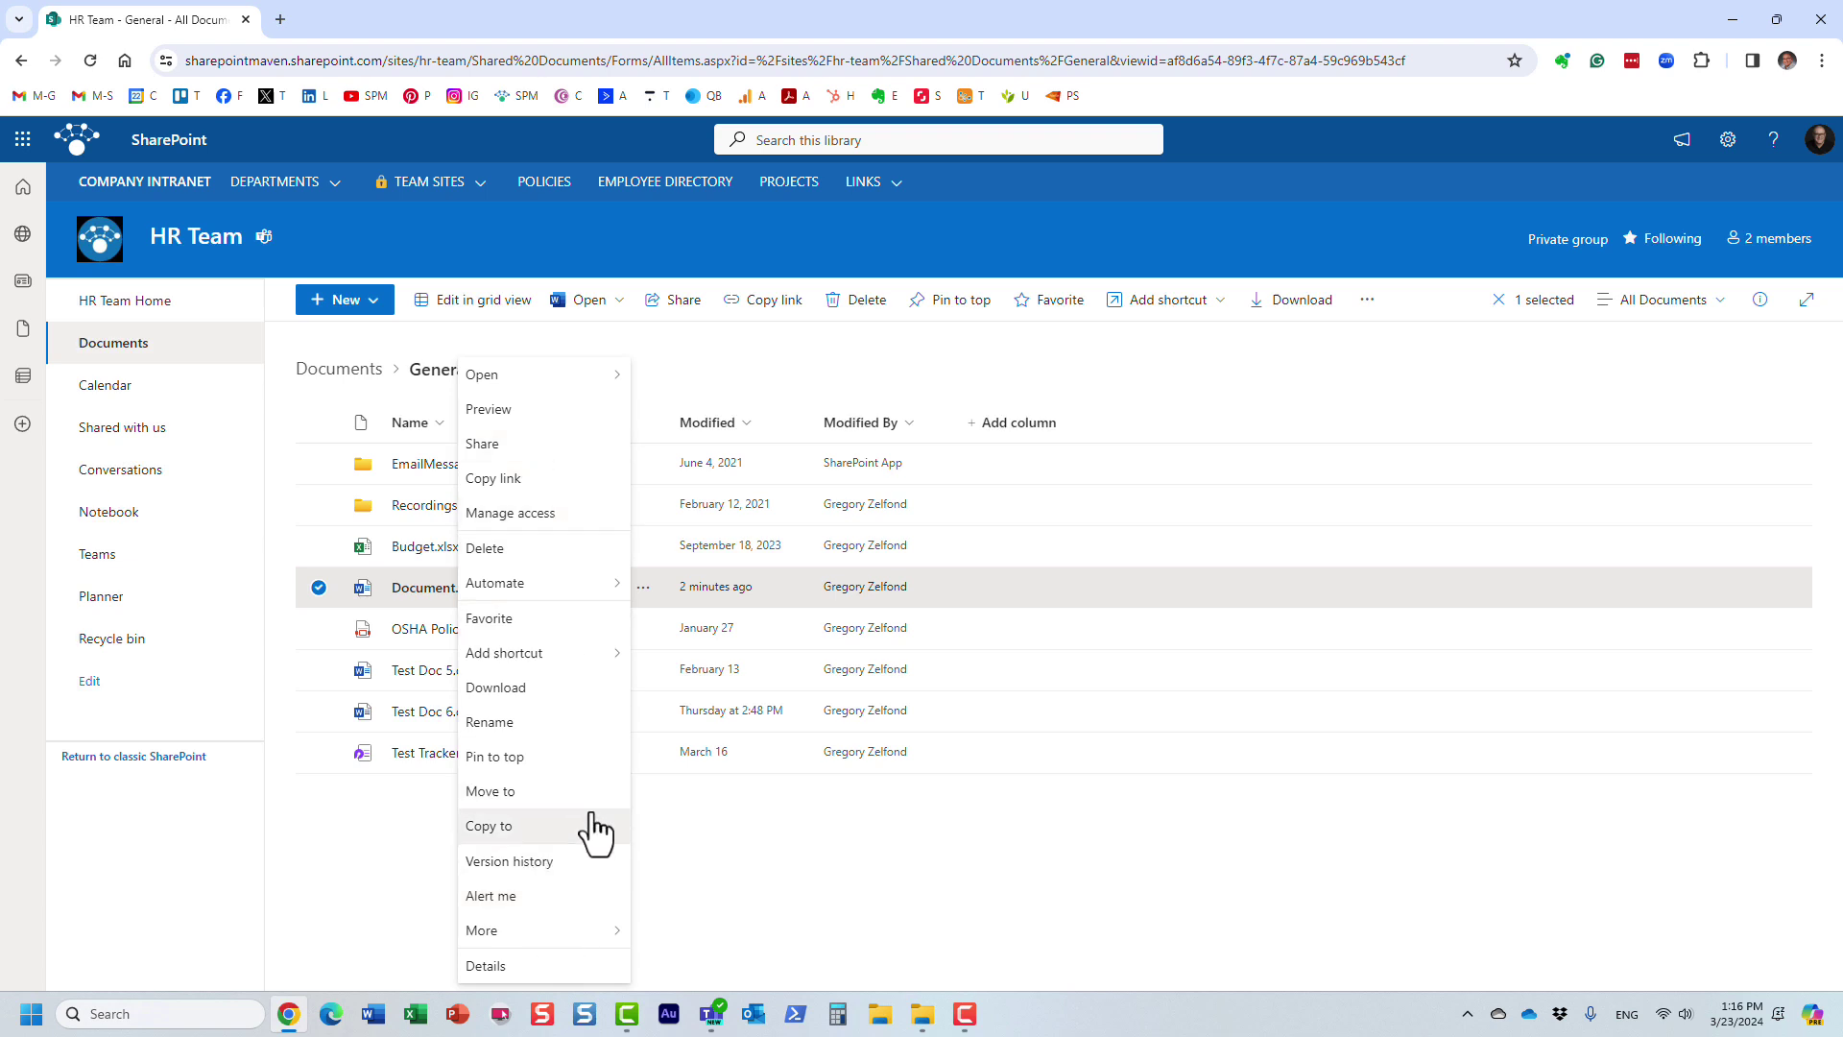
pyautogui.click(812, 348)
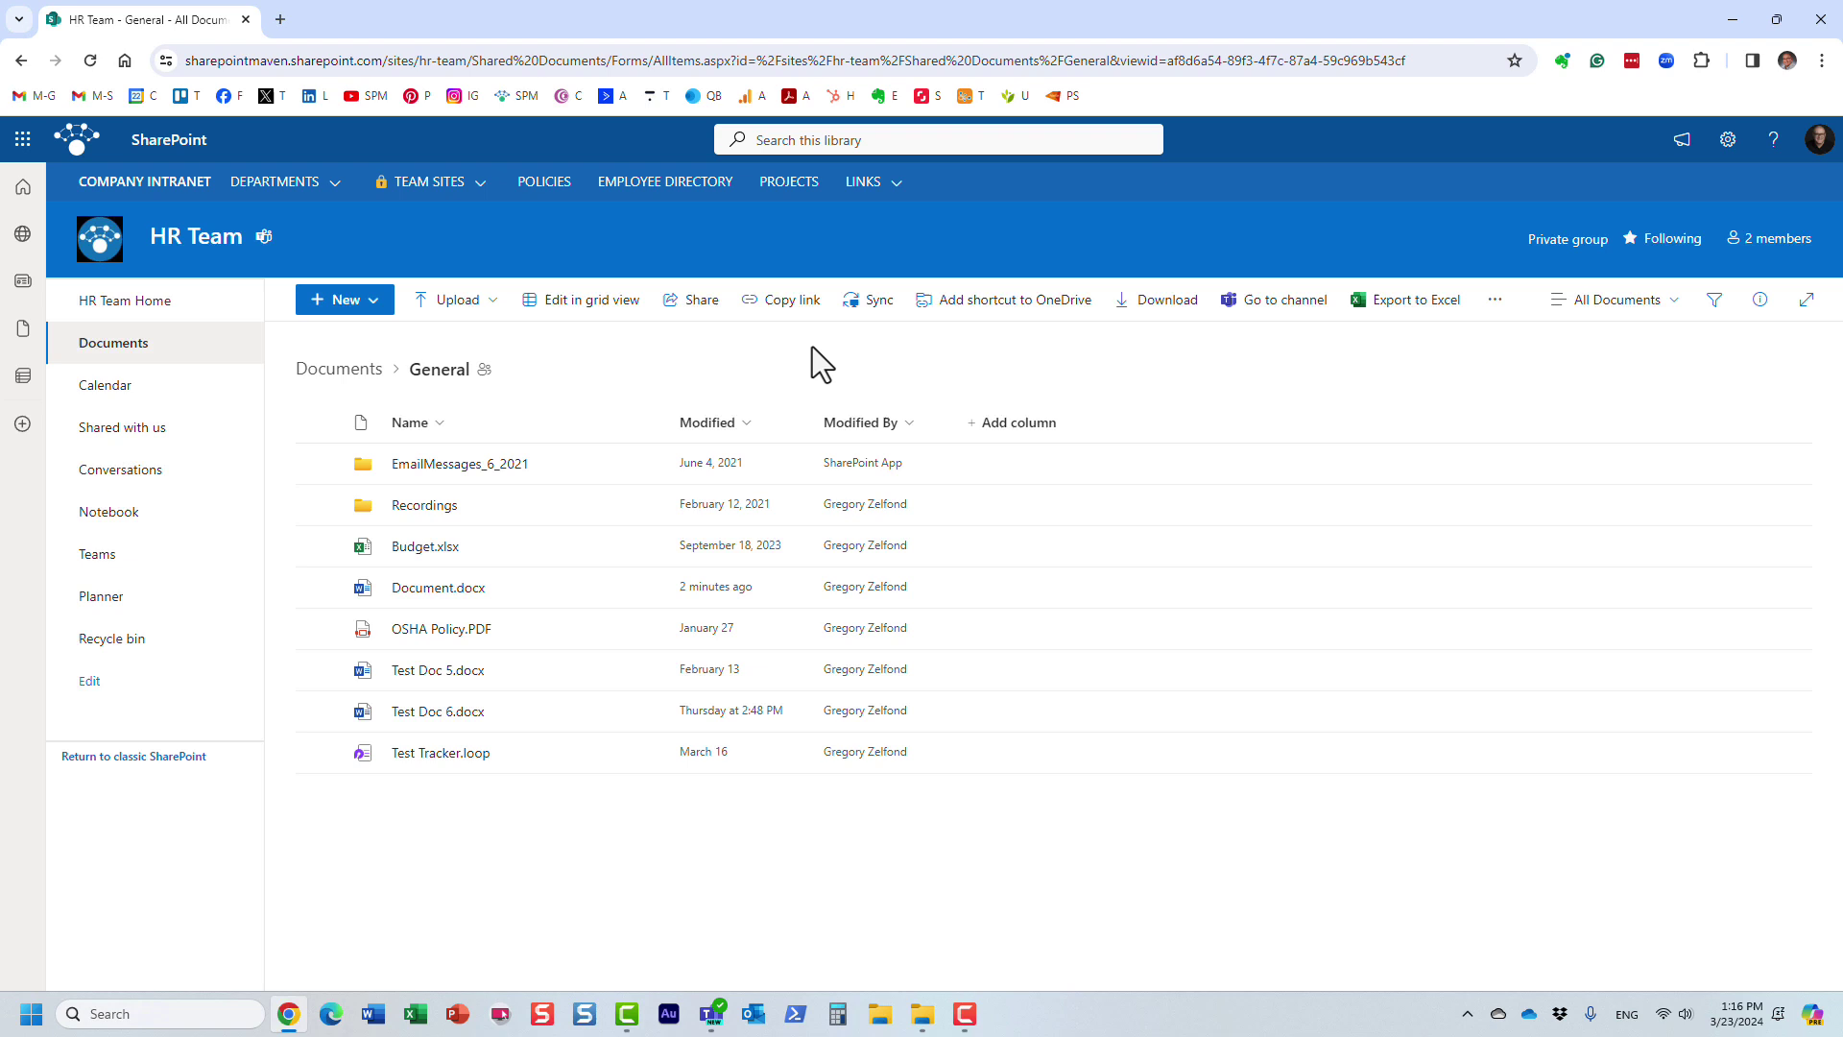
pyautogui.click(349, 374)
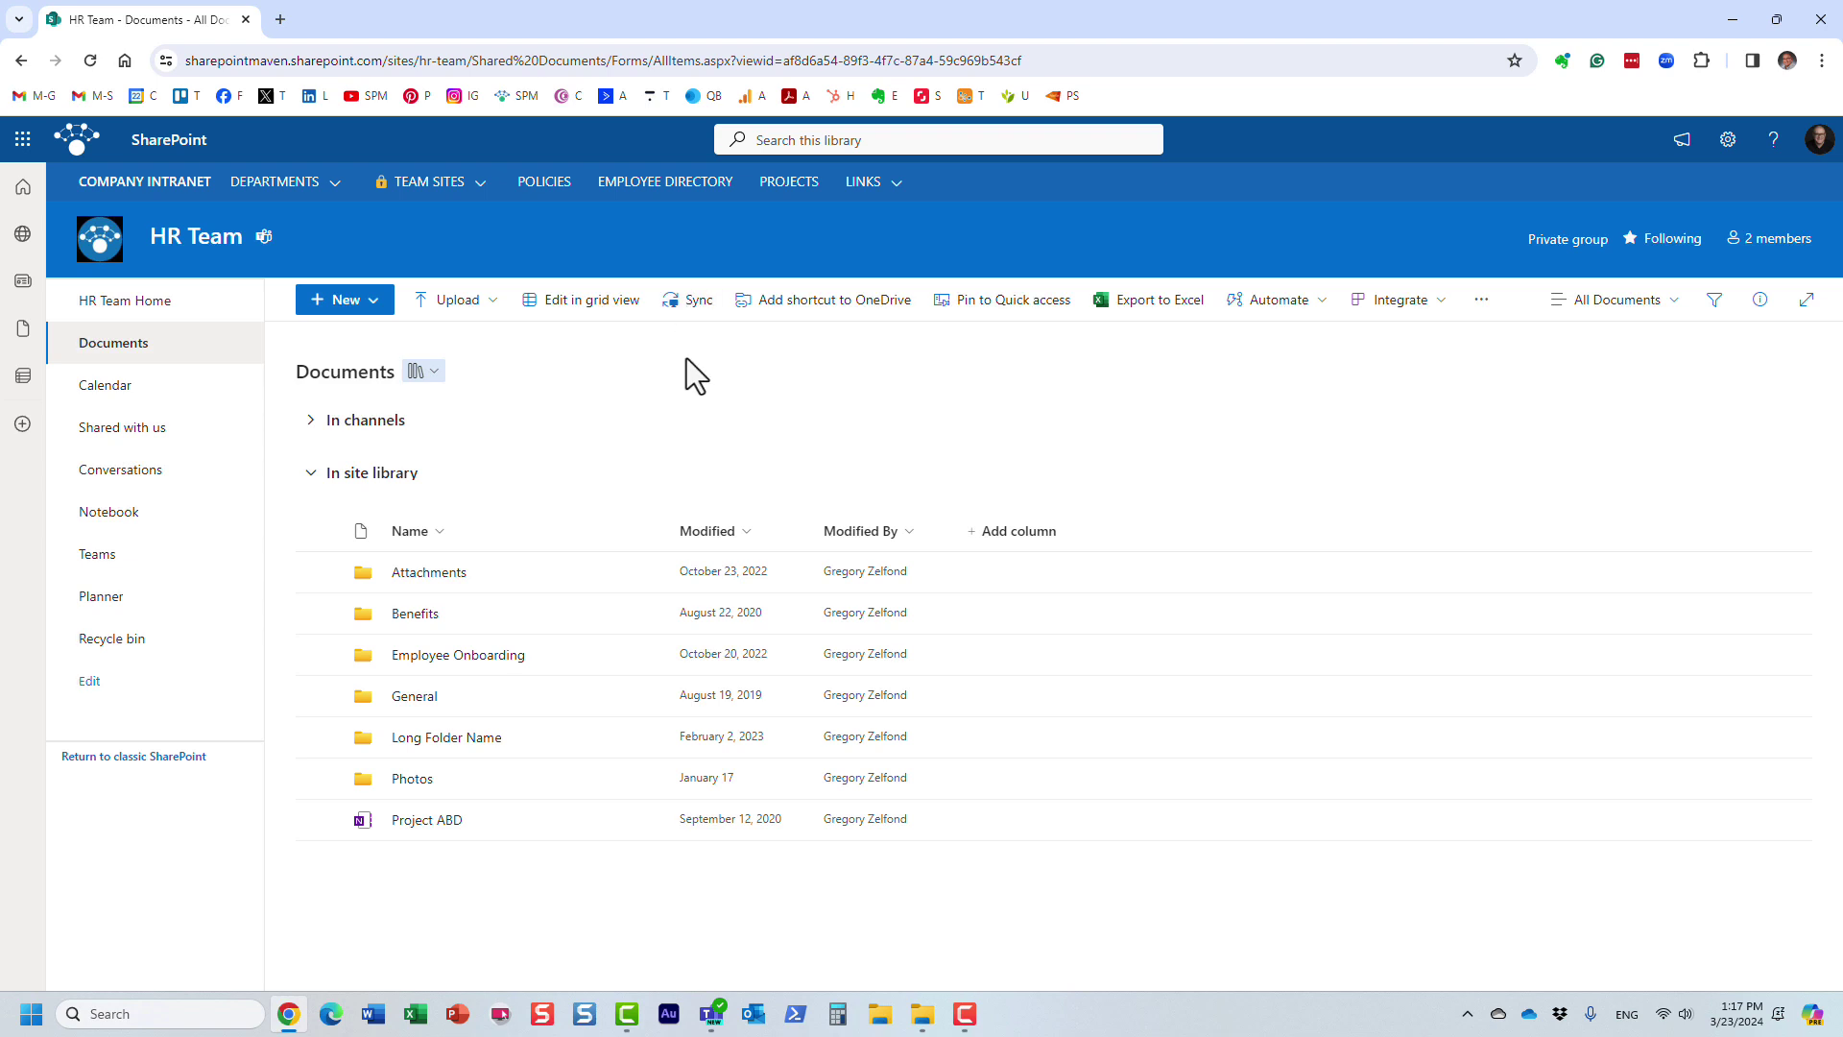
# - In File Explorer, go up to HR Team - Documents, reveal its local path, then open General
pyautogui.click(923, 1013)
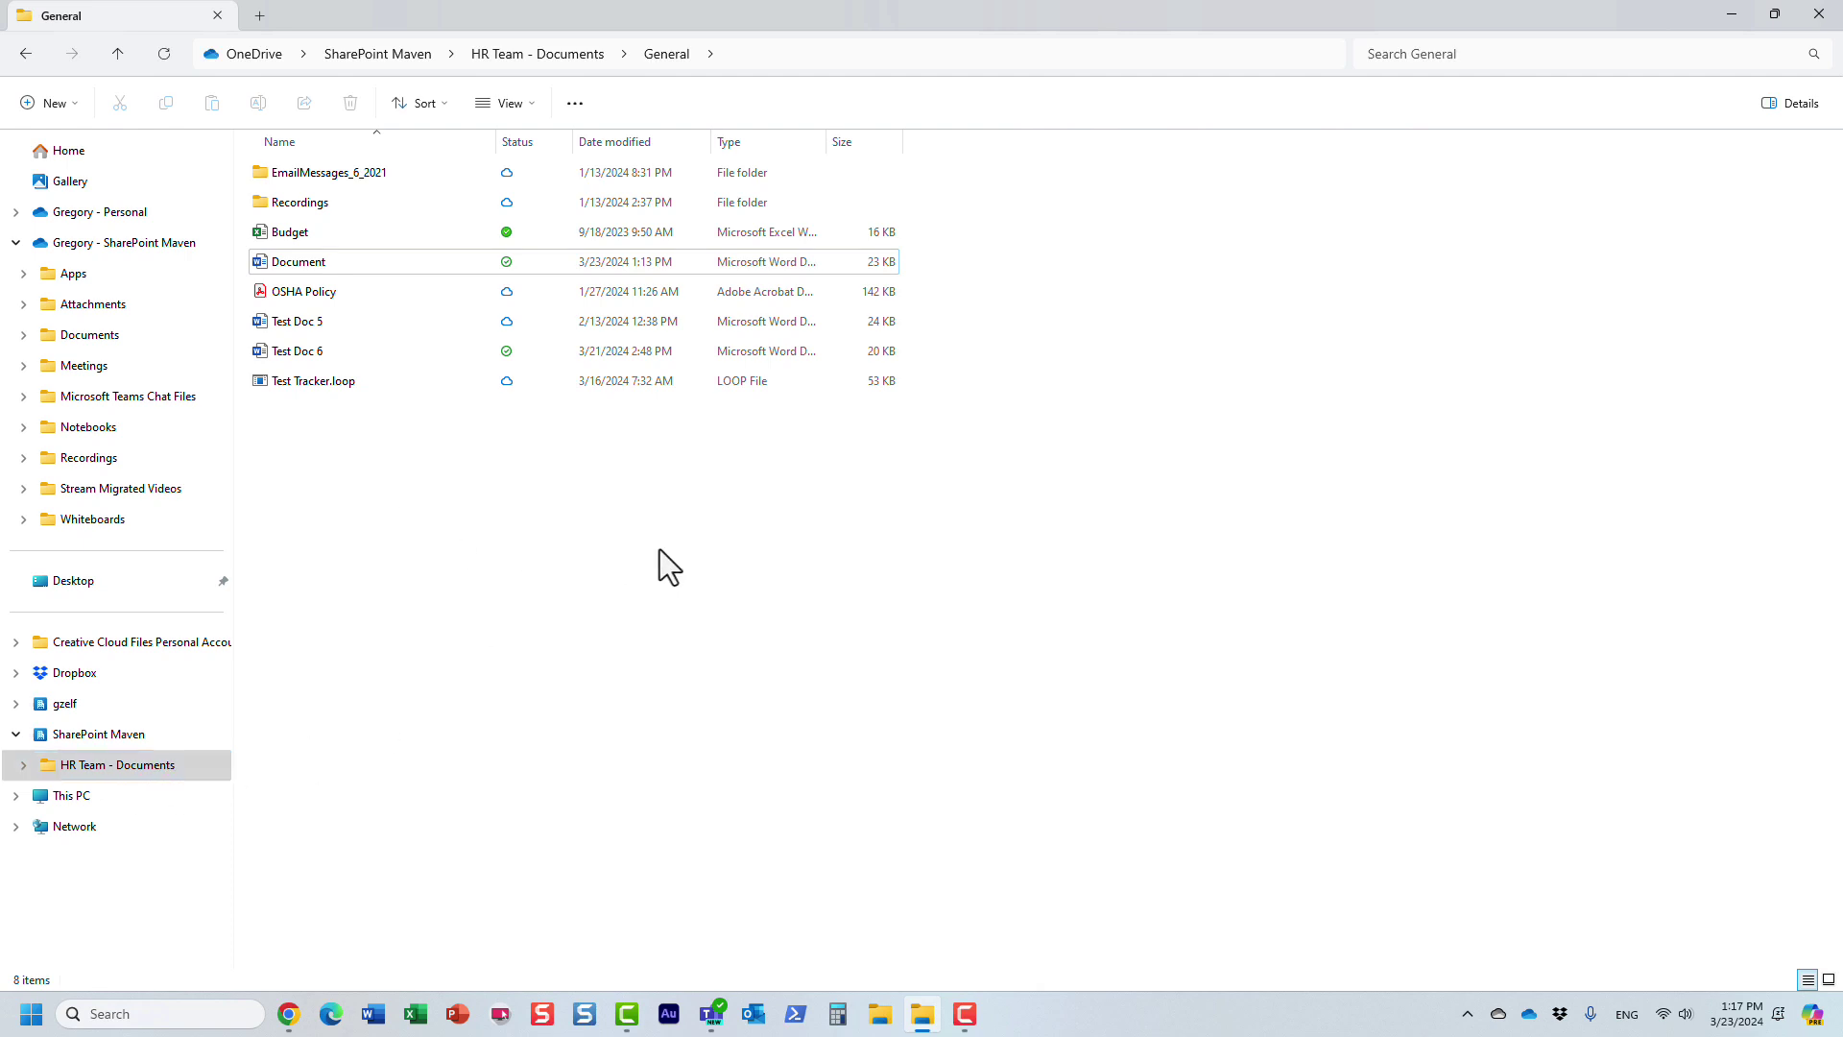
pyautogui.click(562, 54)
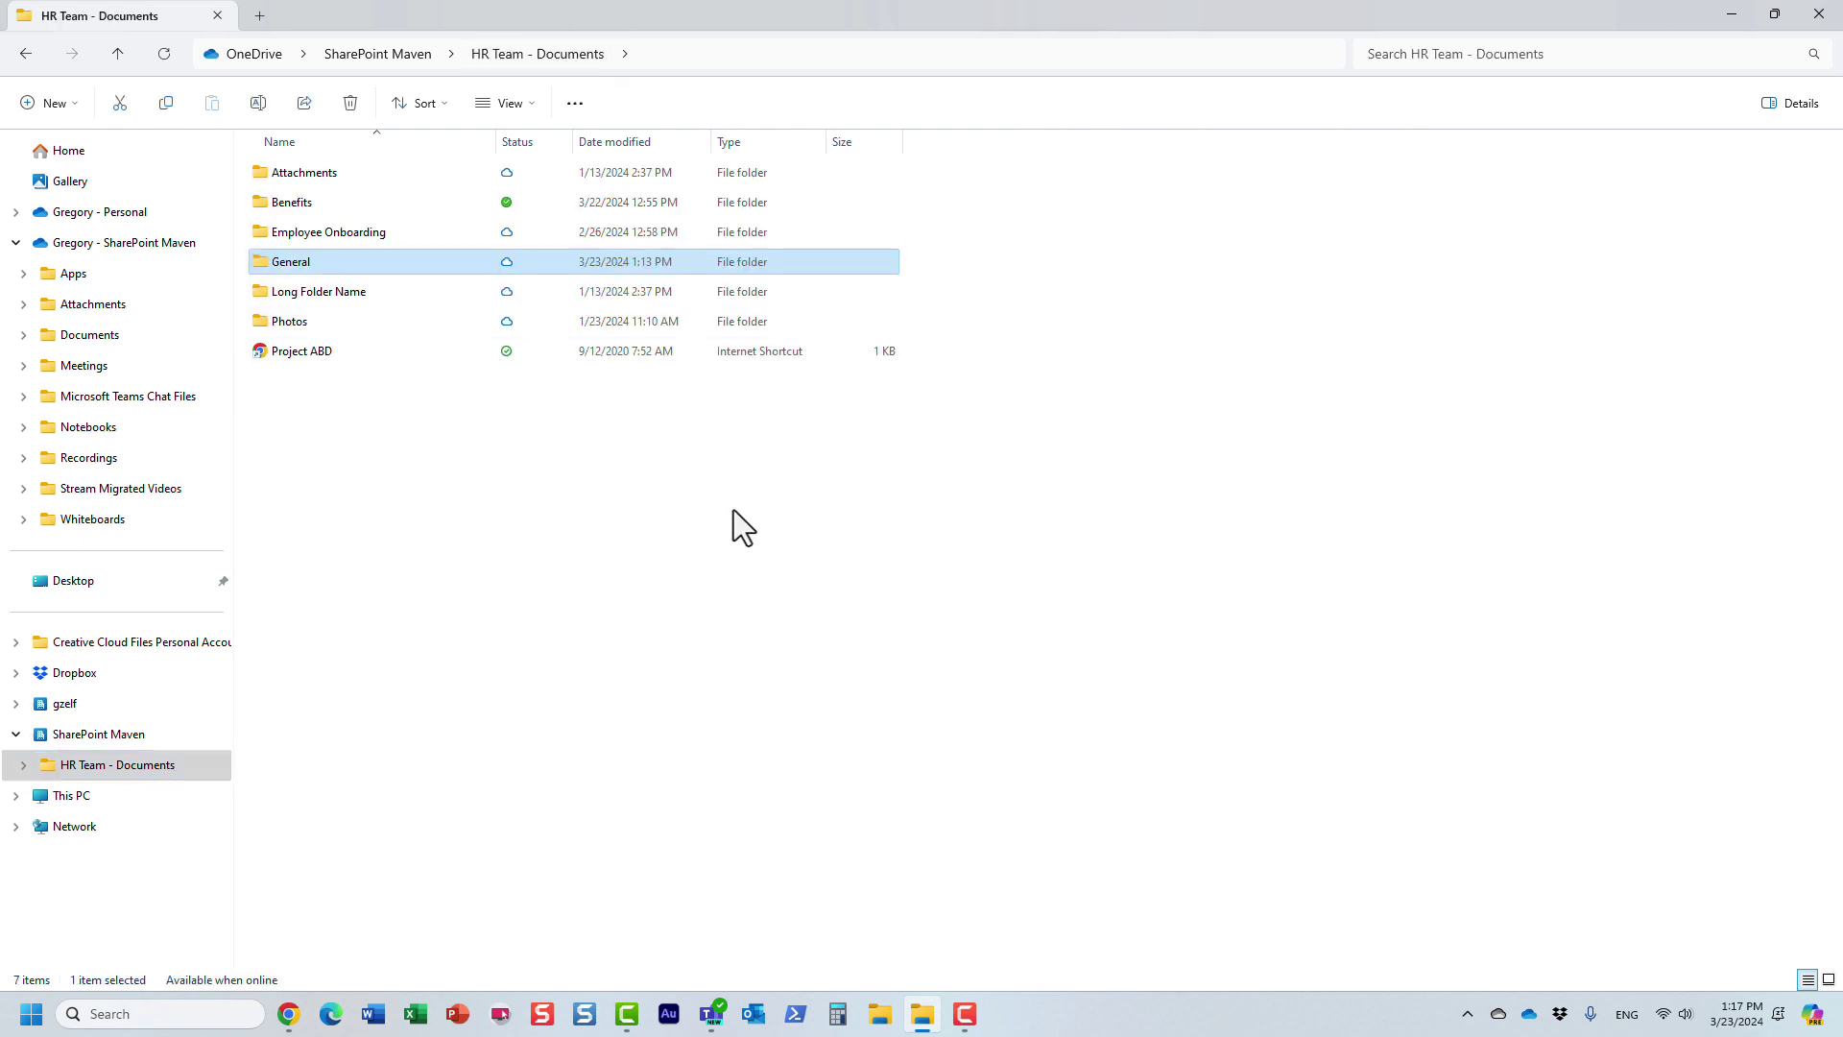
pyautogui.click(861, 54)
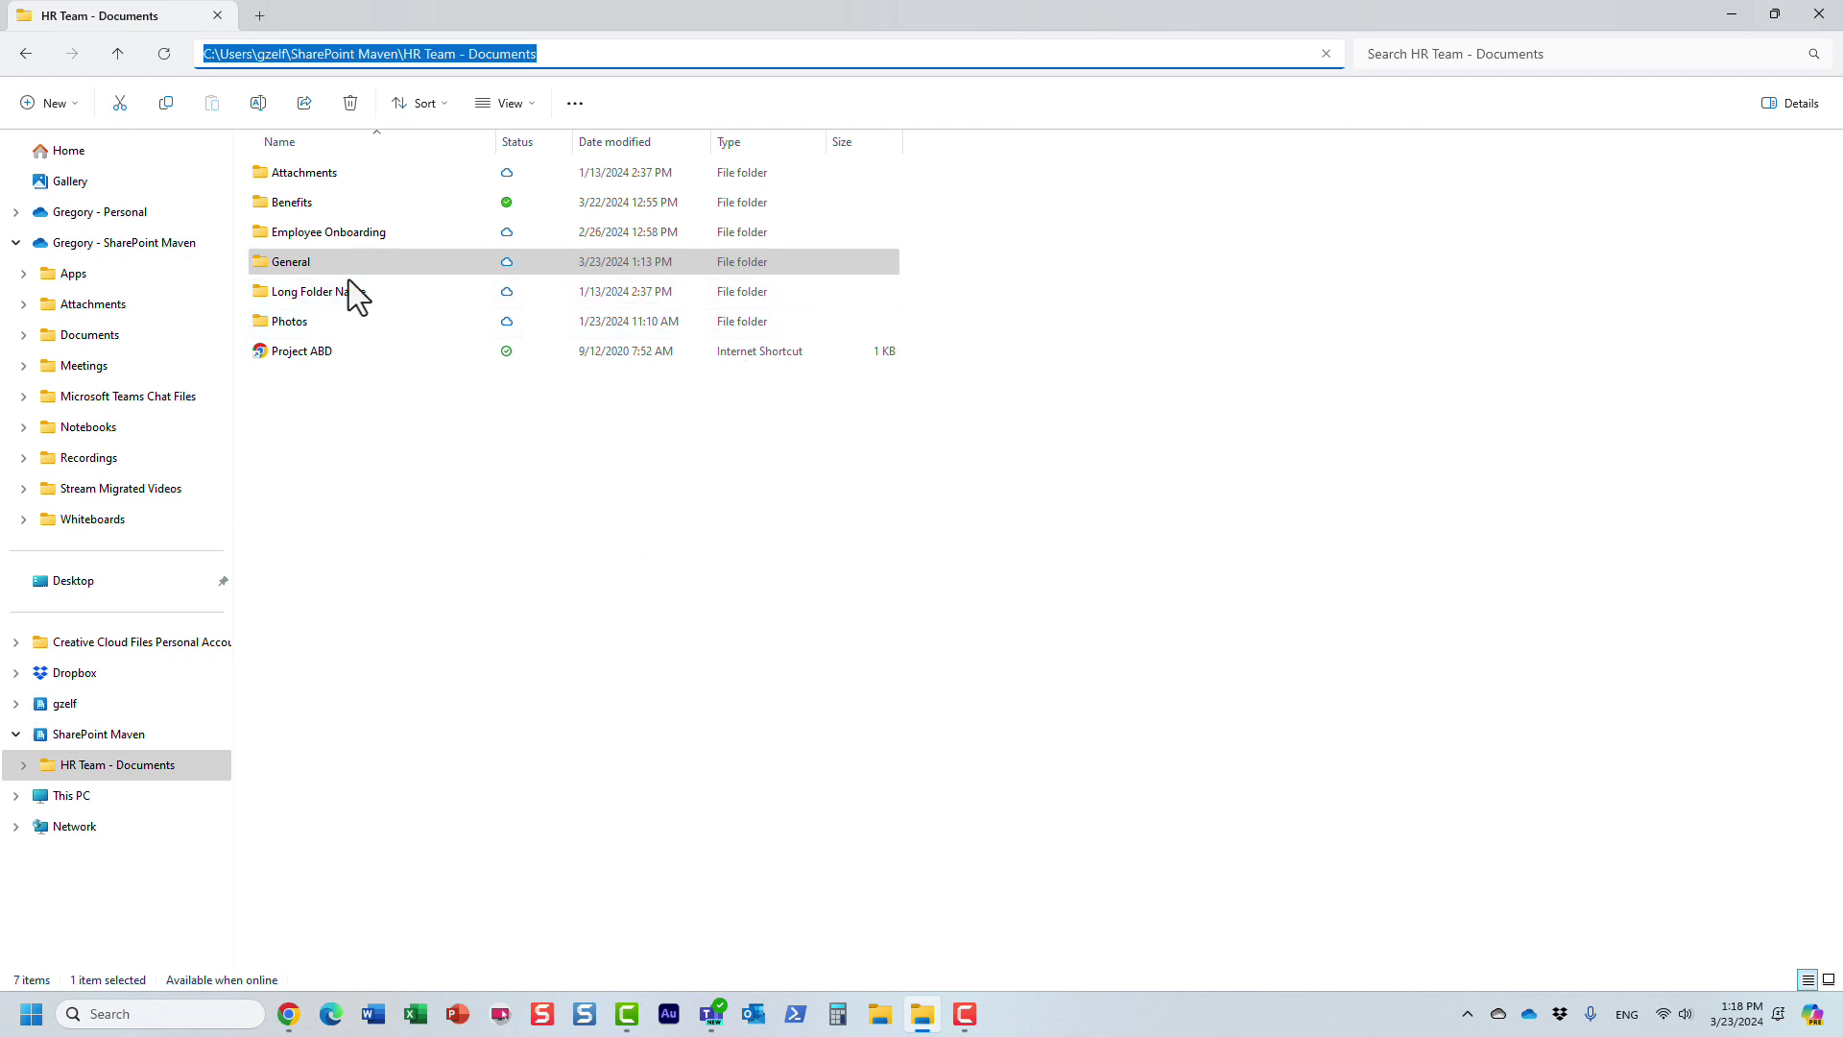
pyautogui.doubleClick(321, 265)
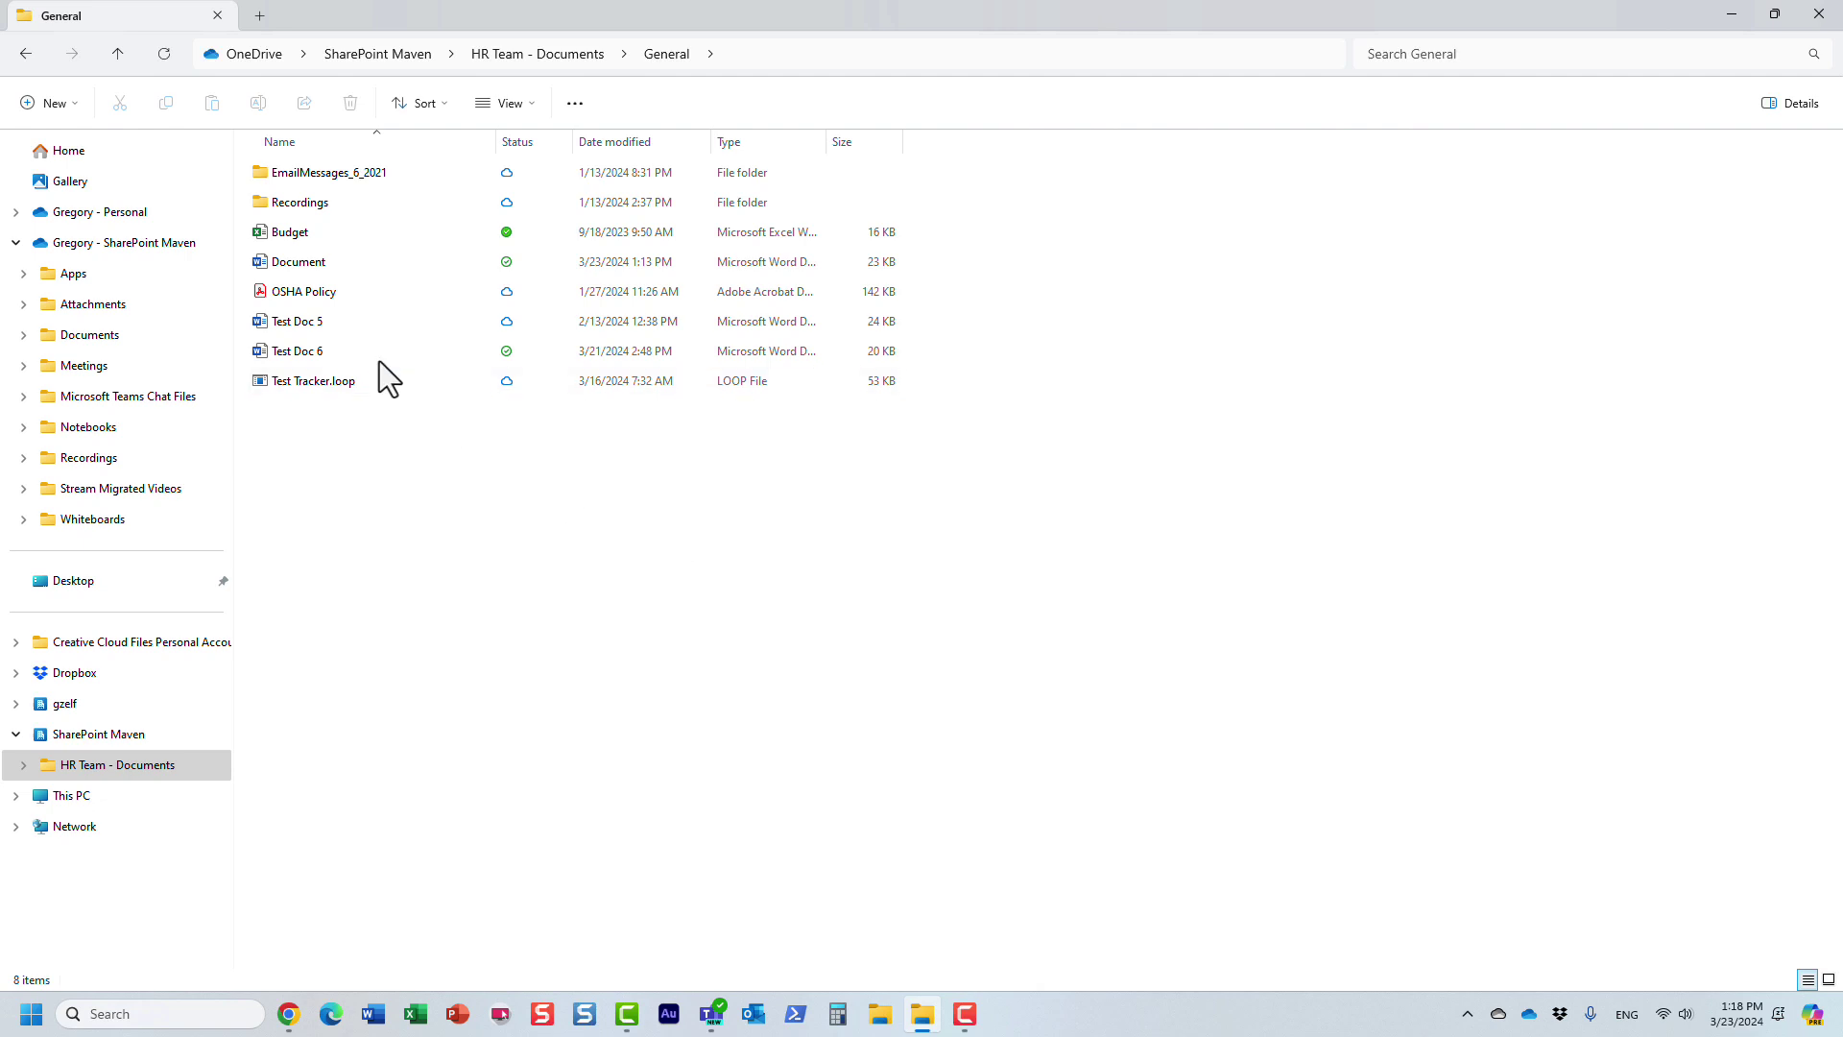
# - Start sharing Document through its OneDrive context menu's Share option
pyautogui.rightClick(304, 265)
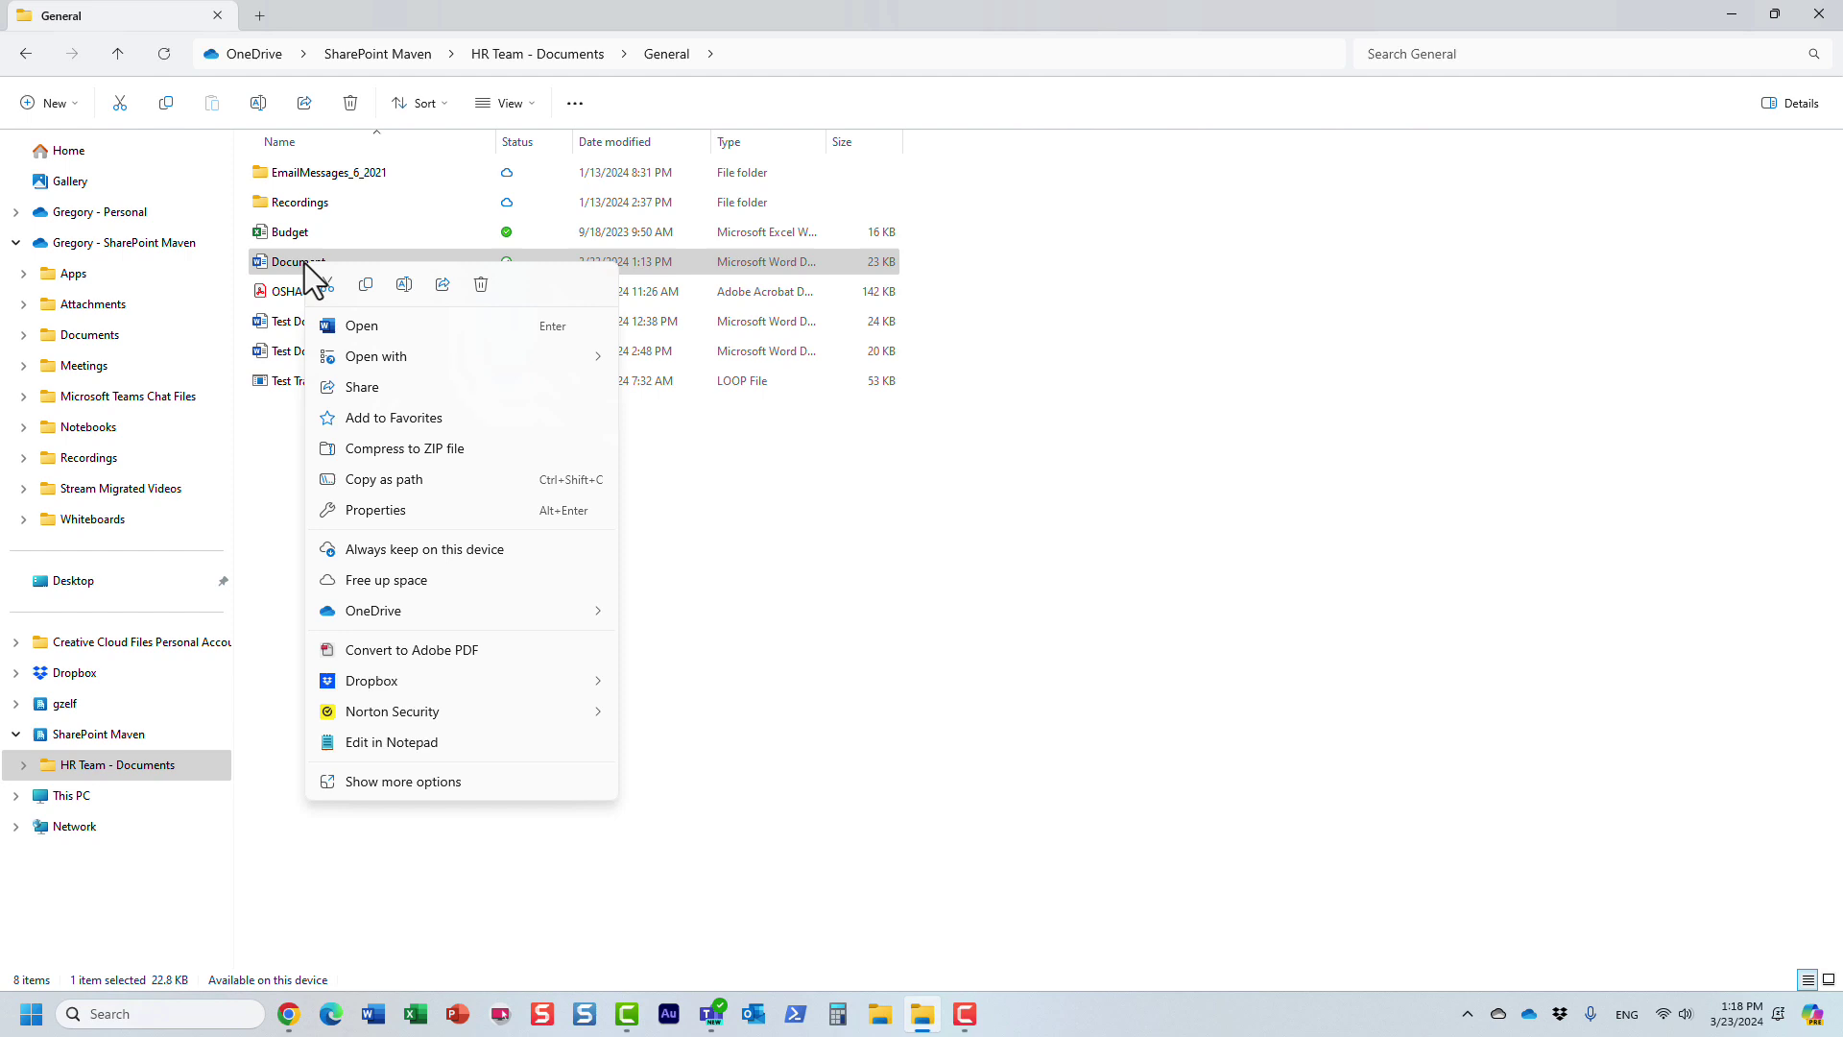
pyautogui.moveTo(451, 612)
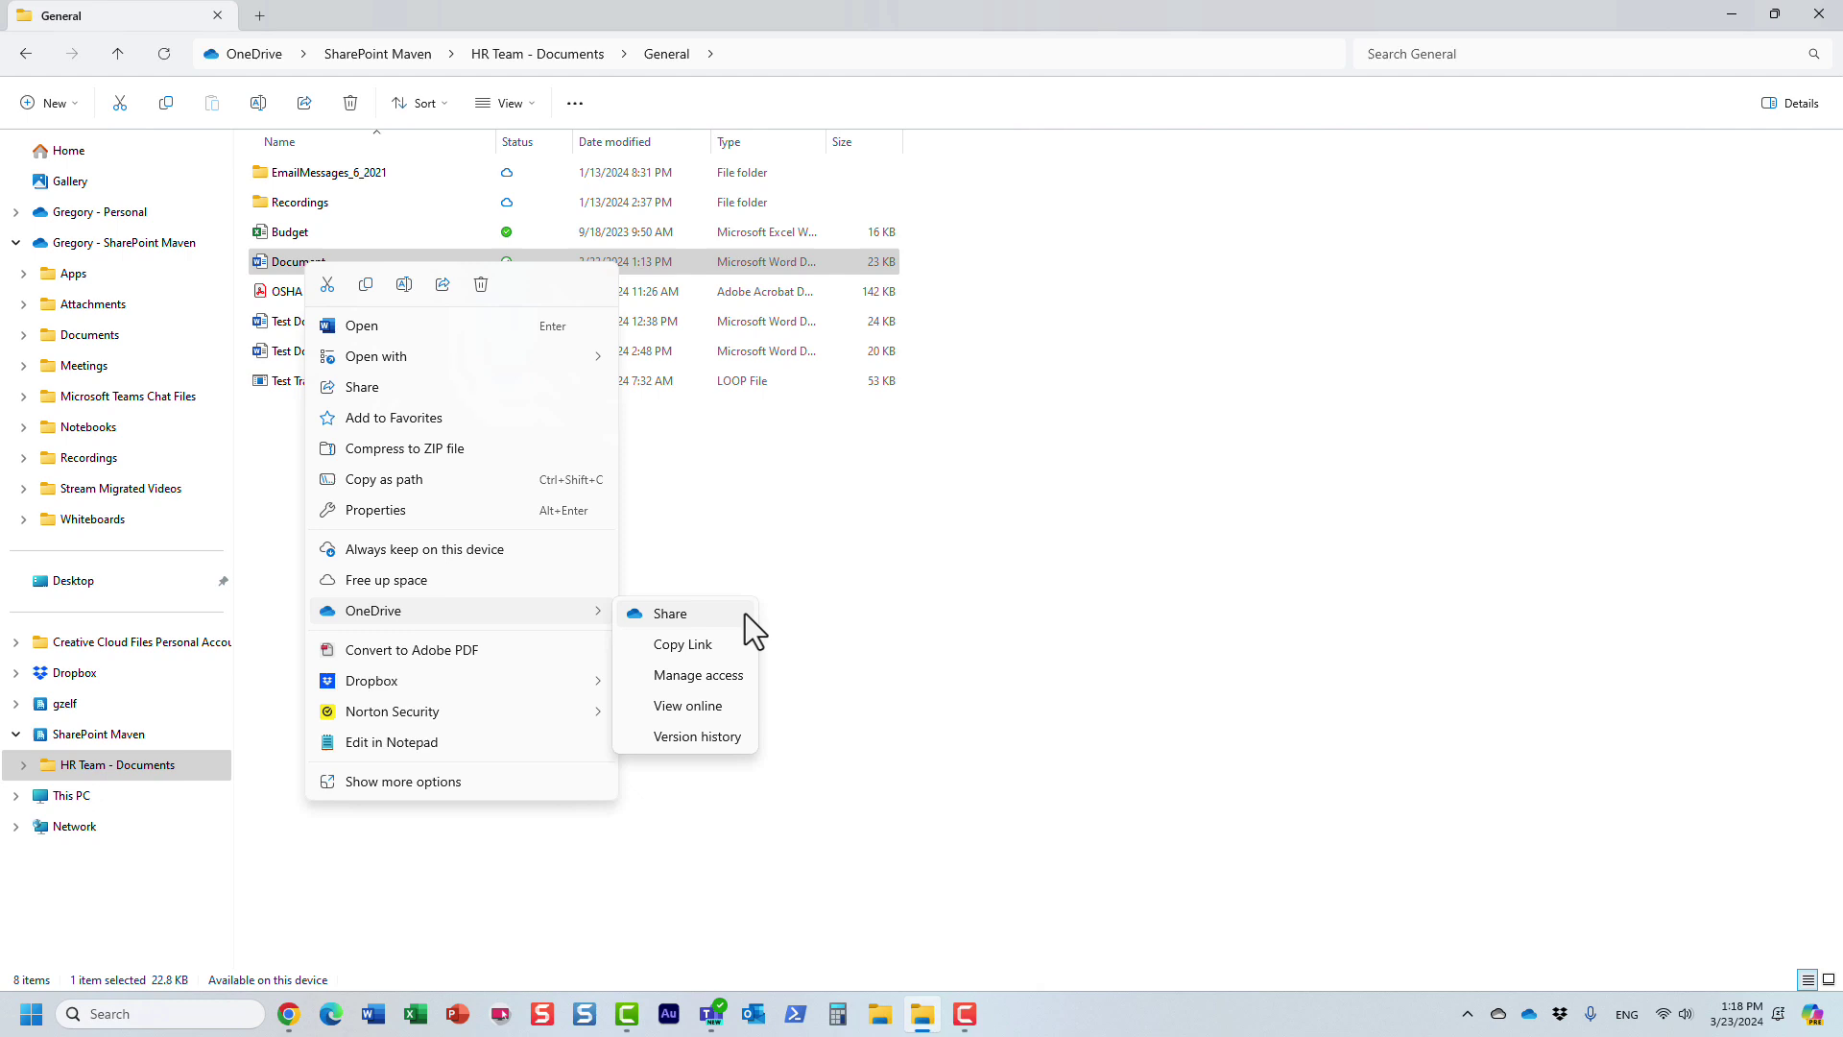
pyautogui.click(693, 614)
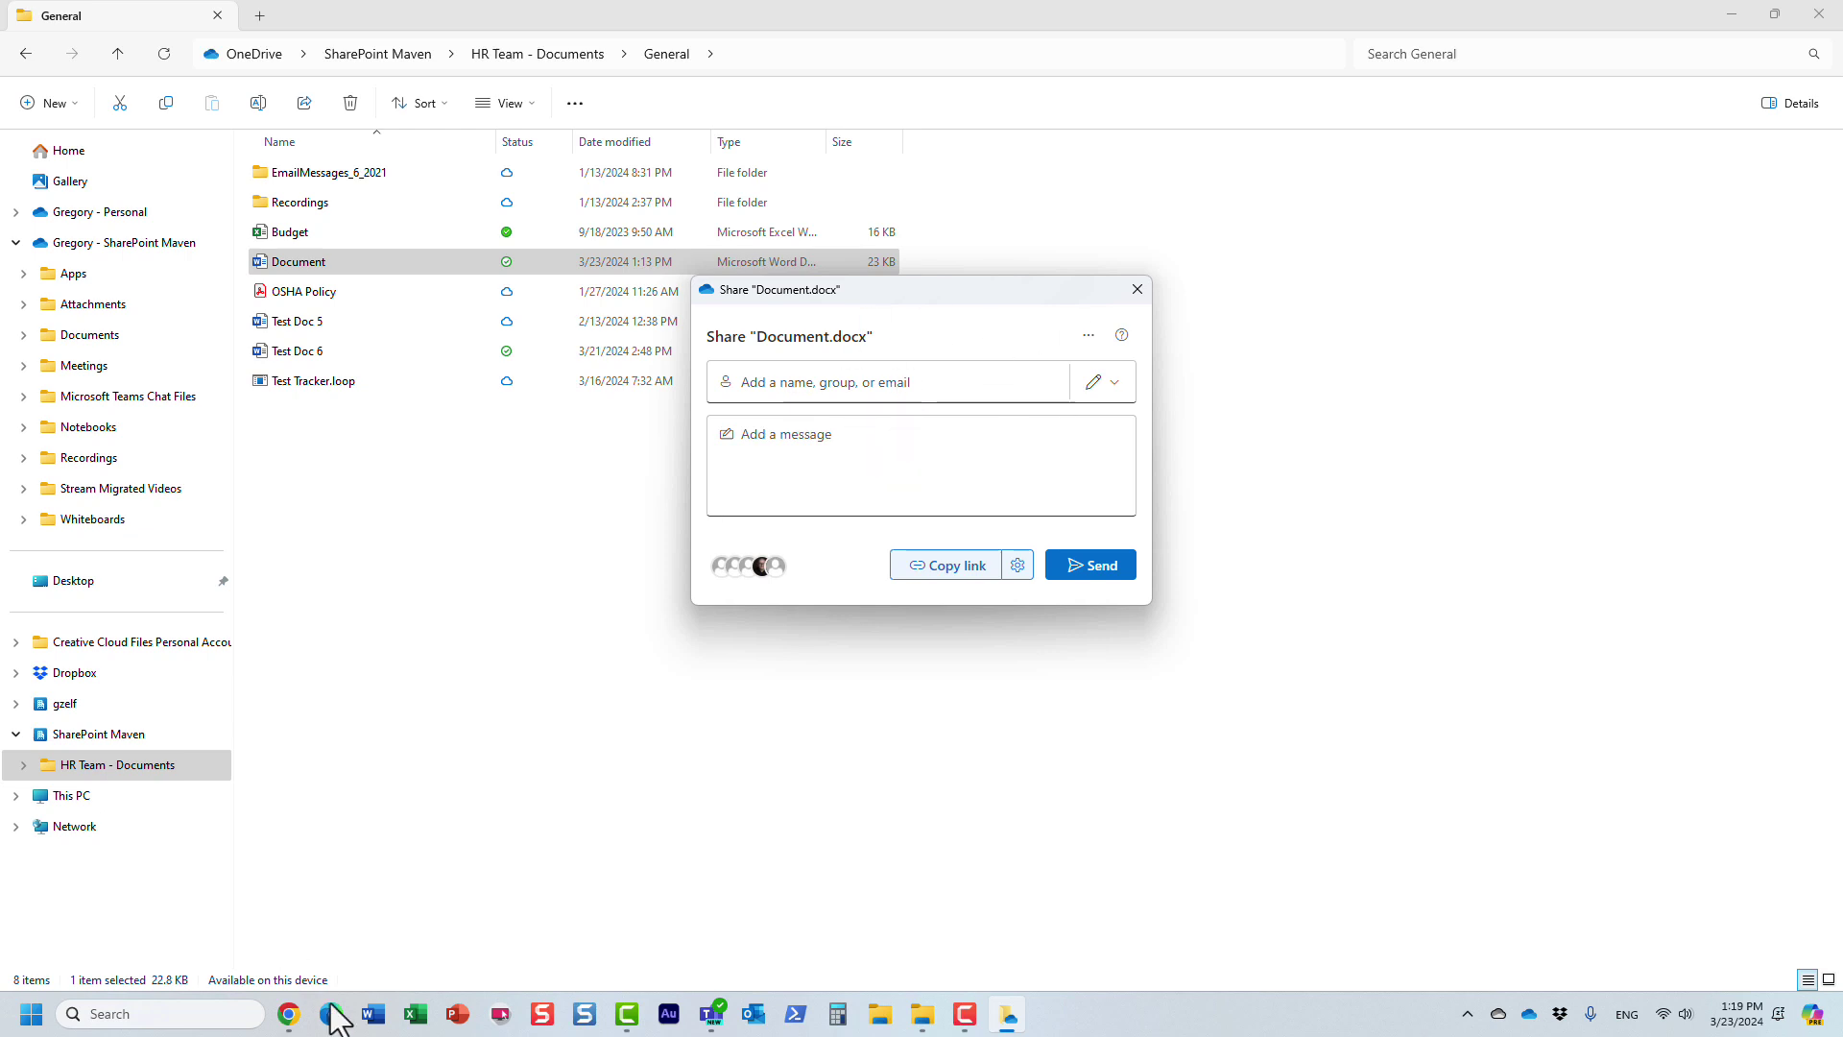
# - Back in SharePoint, open the Share window for Document.docx in the General folder
pyautogui.click(288, 1013)
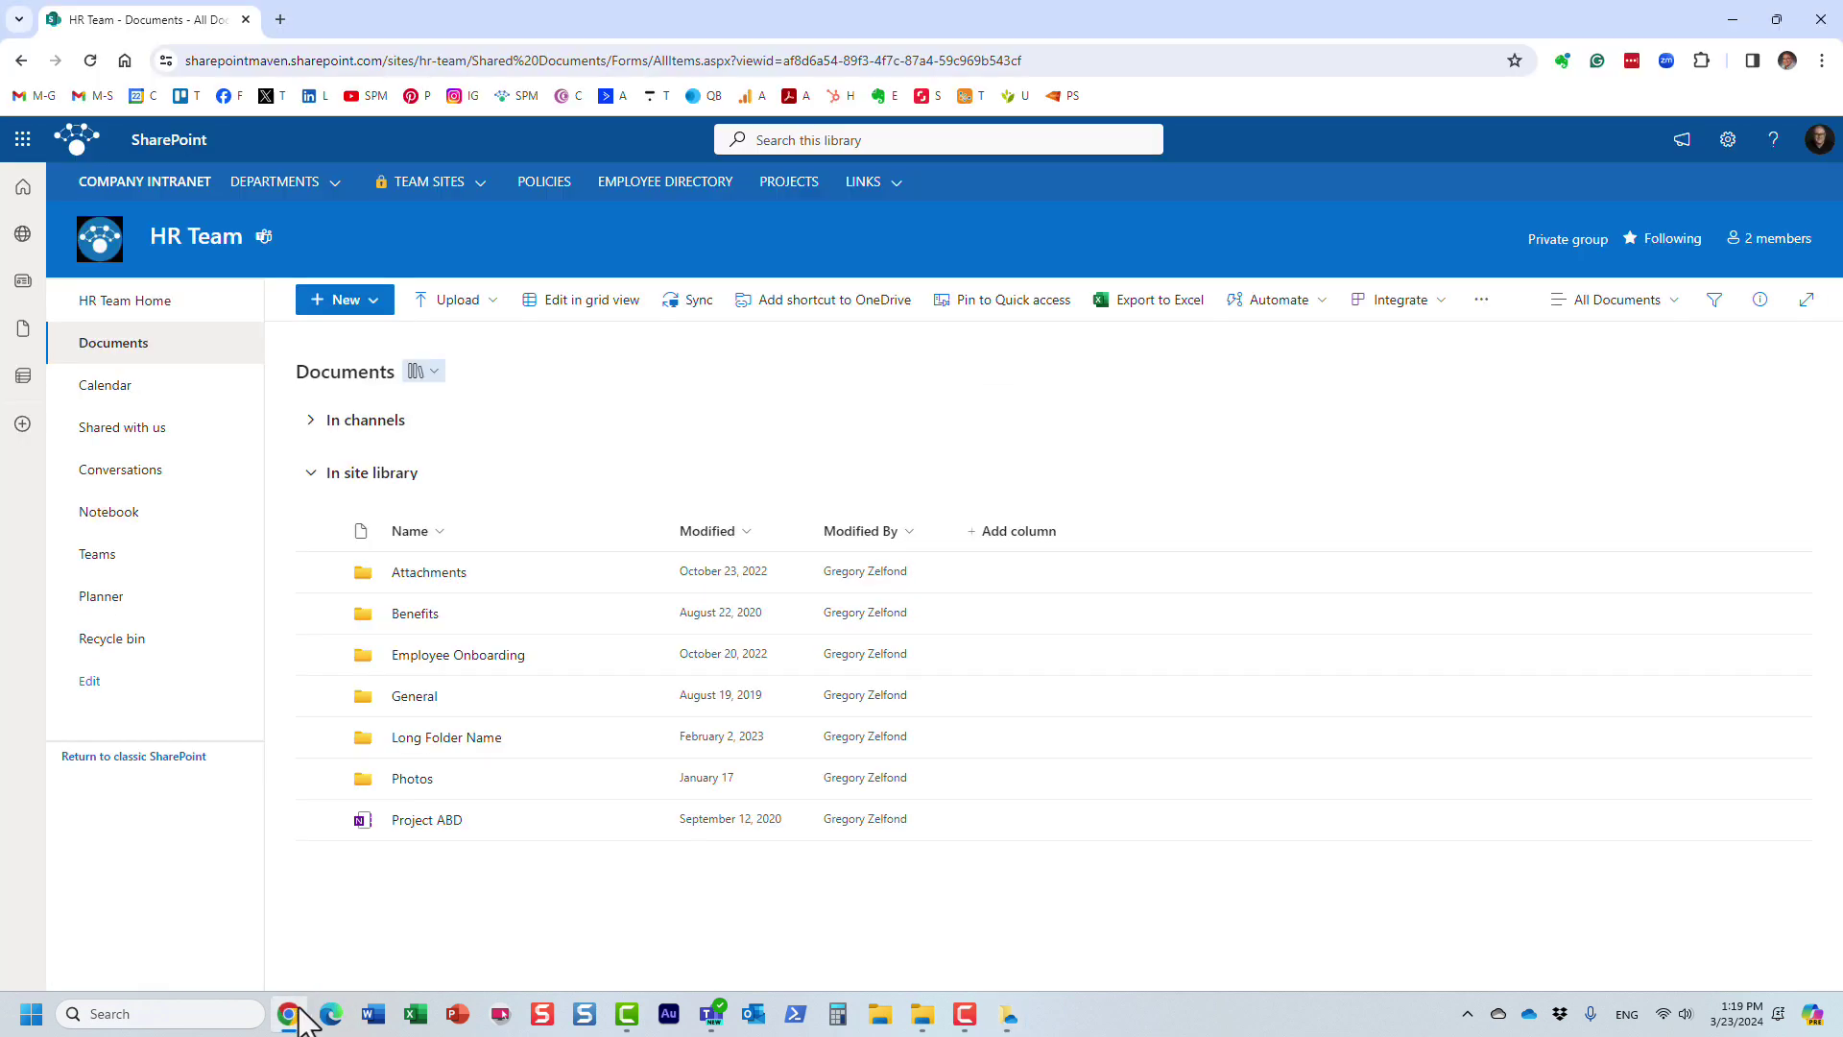
pyautogui.click(423, 698)
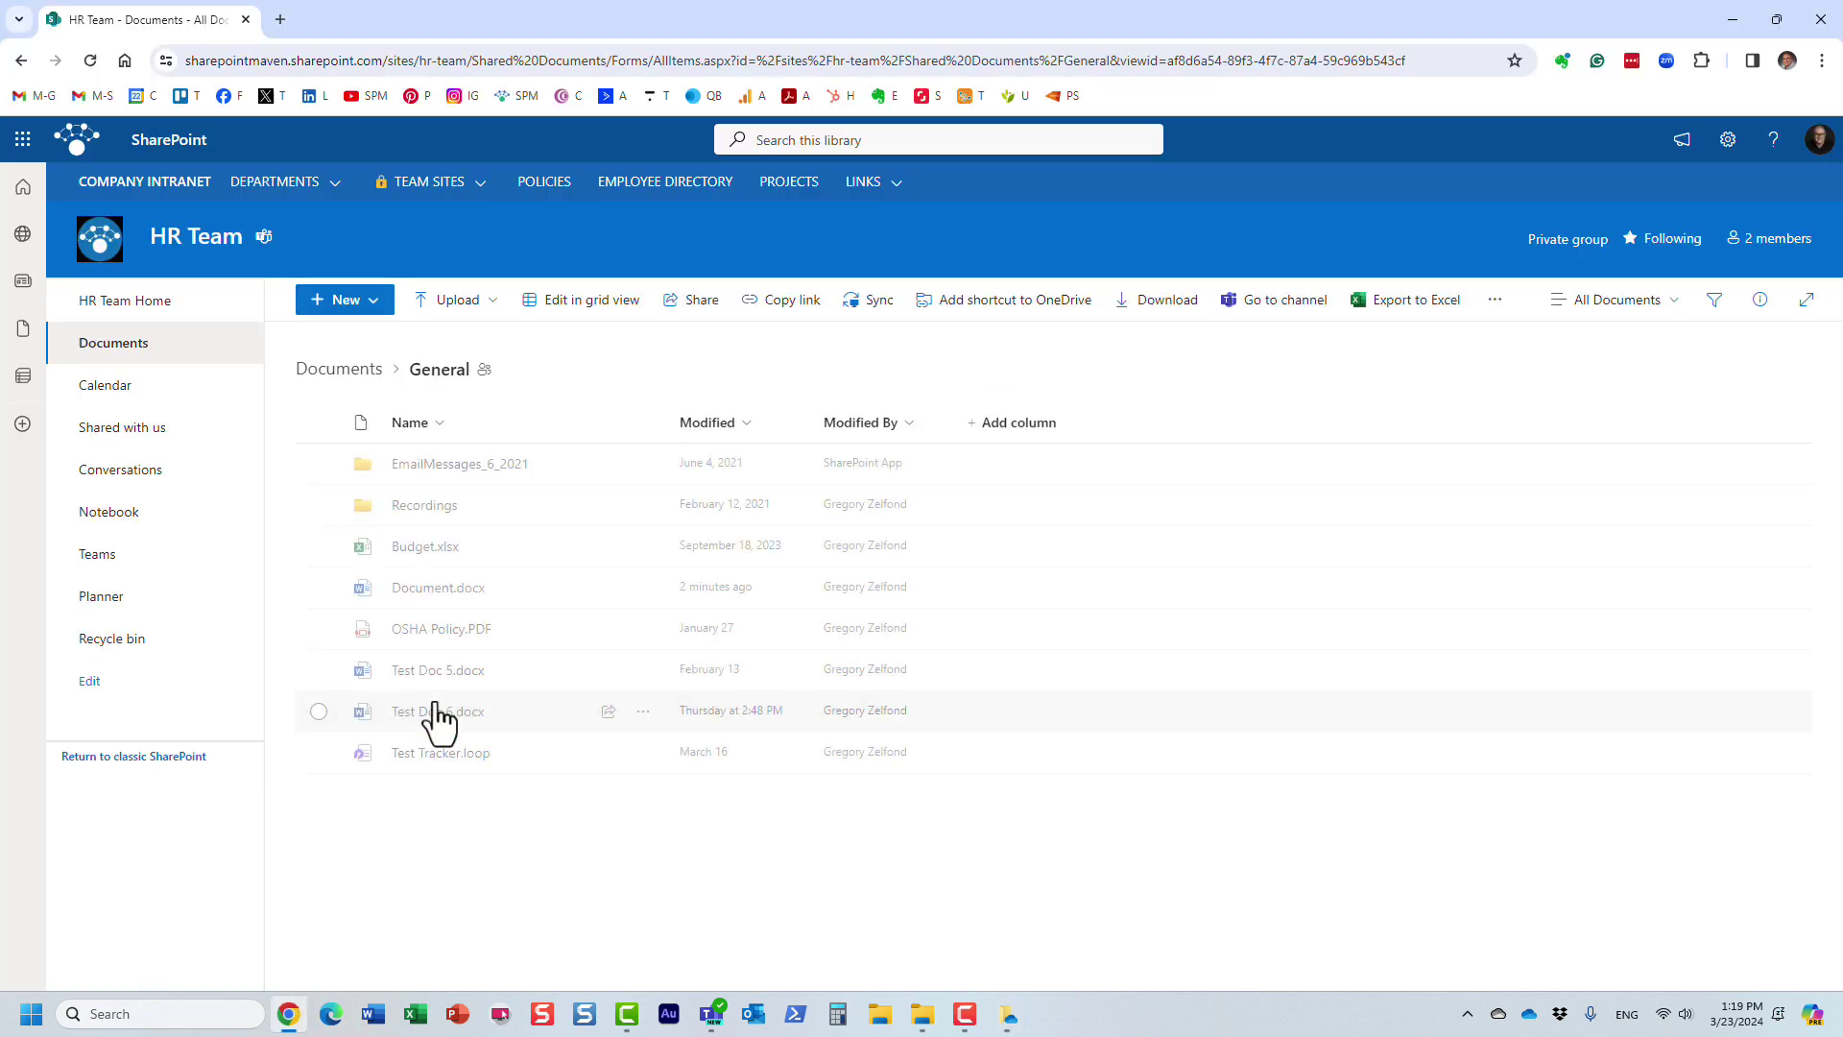
pyautogui.rightClick(443, 611)
pyautogui.click(501, 447)
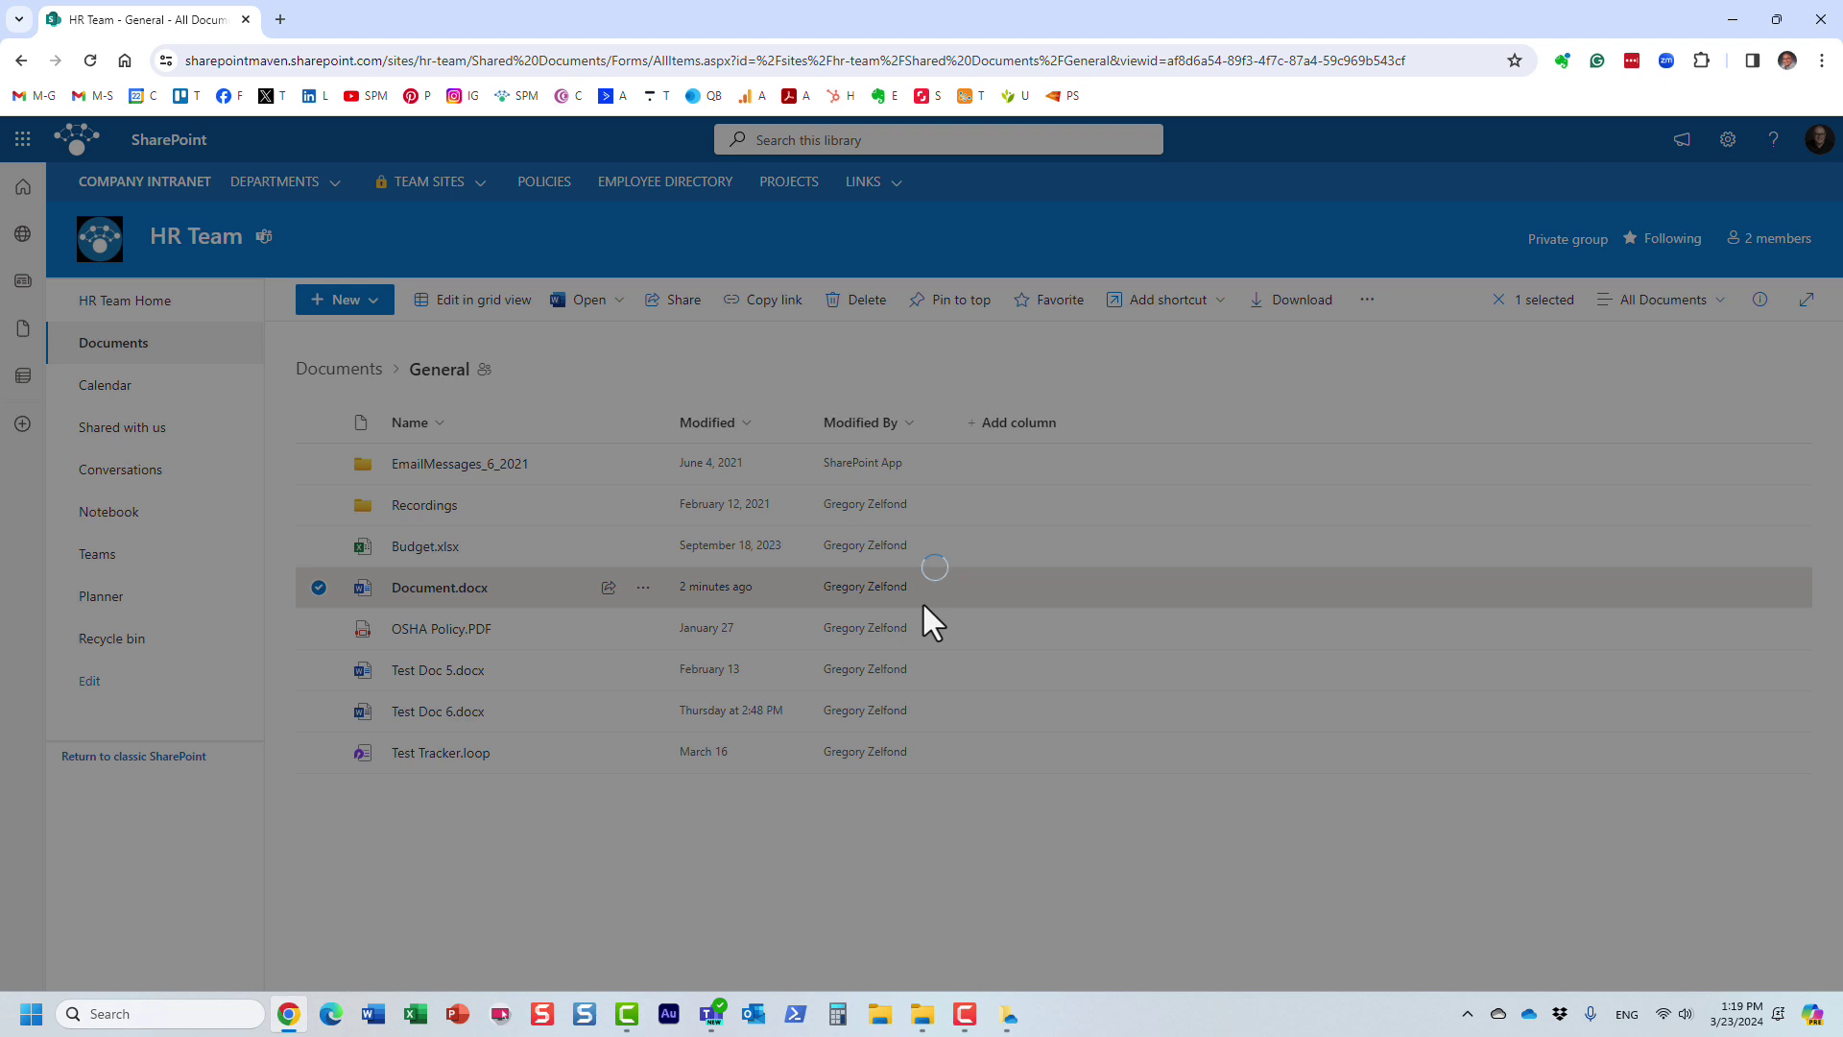
# - Reload, reopen Document.docx's Share window, and review Can edit and link settings without changes
pyautogui.click(90, 61)
pyautogui.click(411, 589)
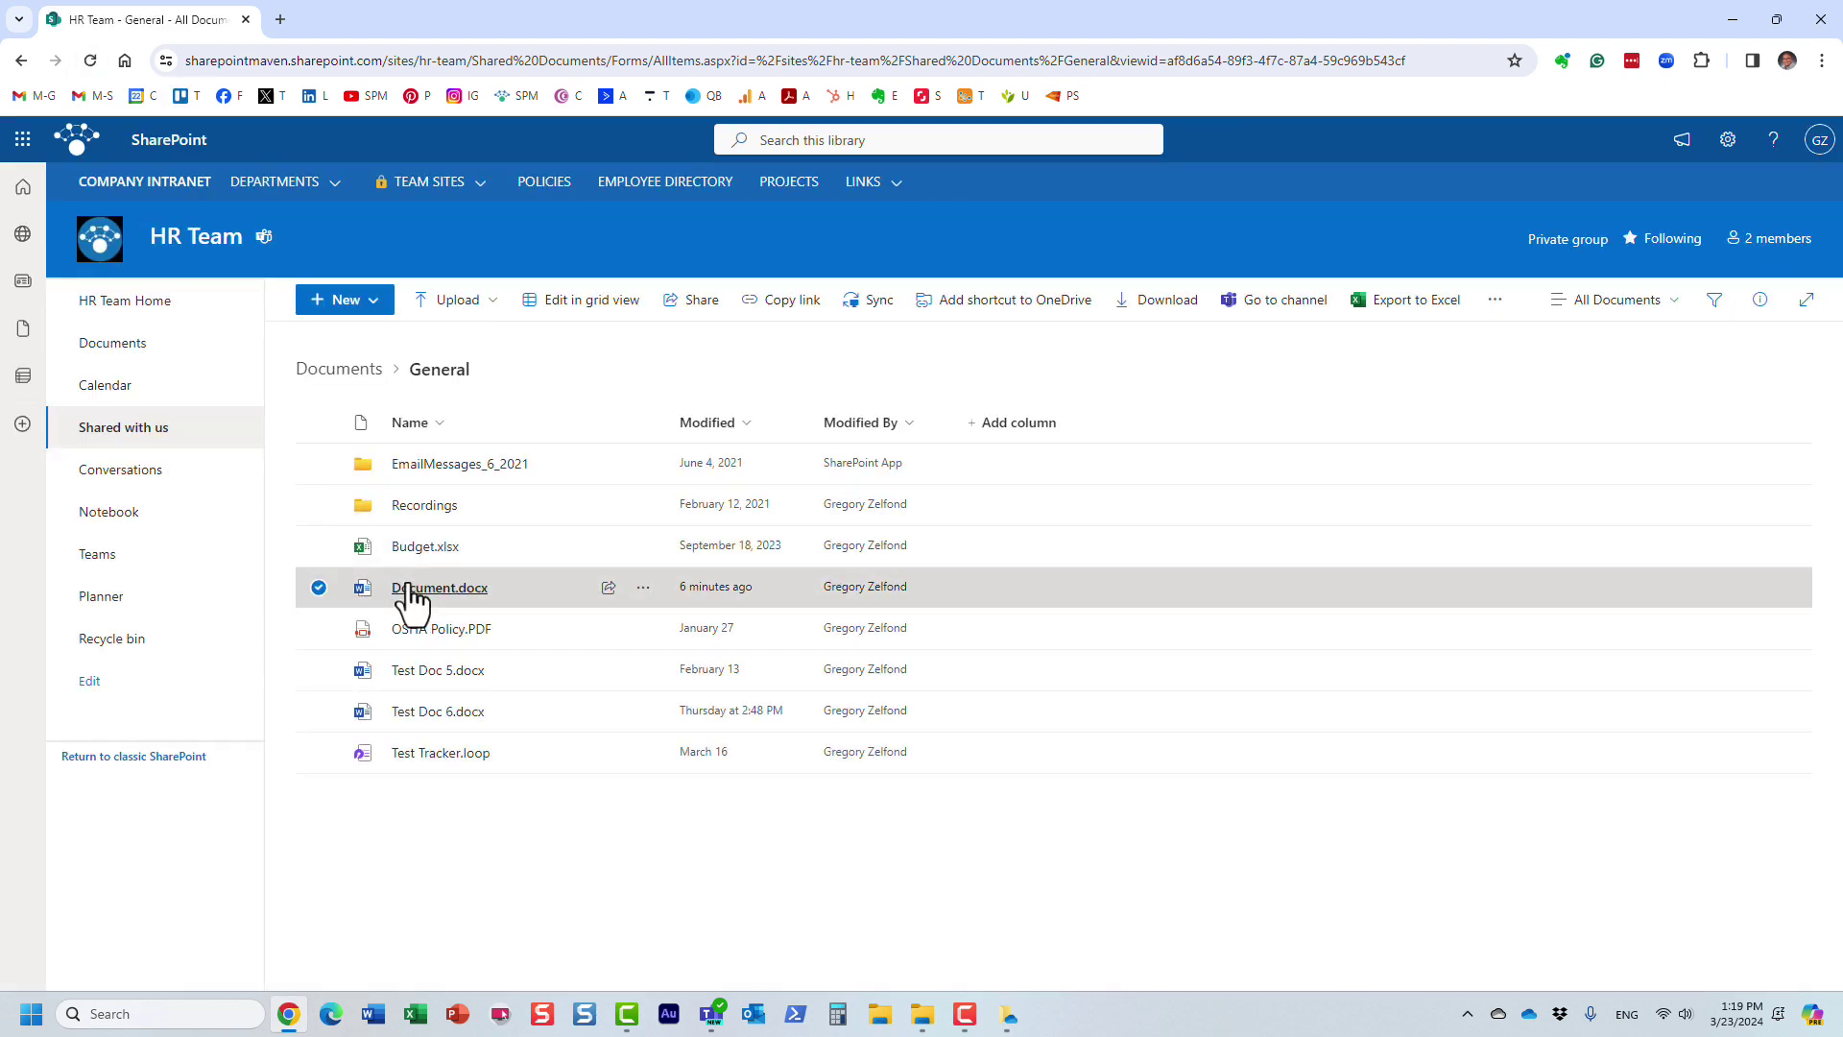
pyautogui.rightClick(411, 595)
pyautogui.click(462, 442)
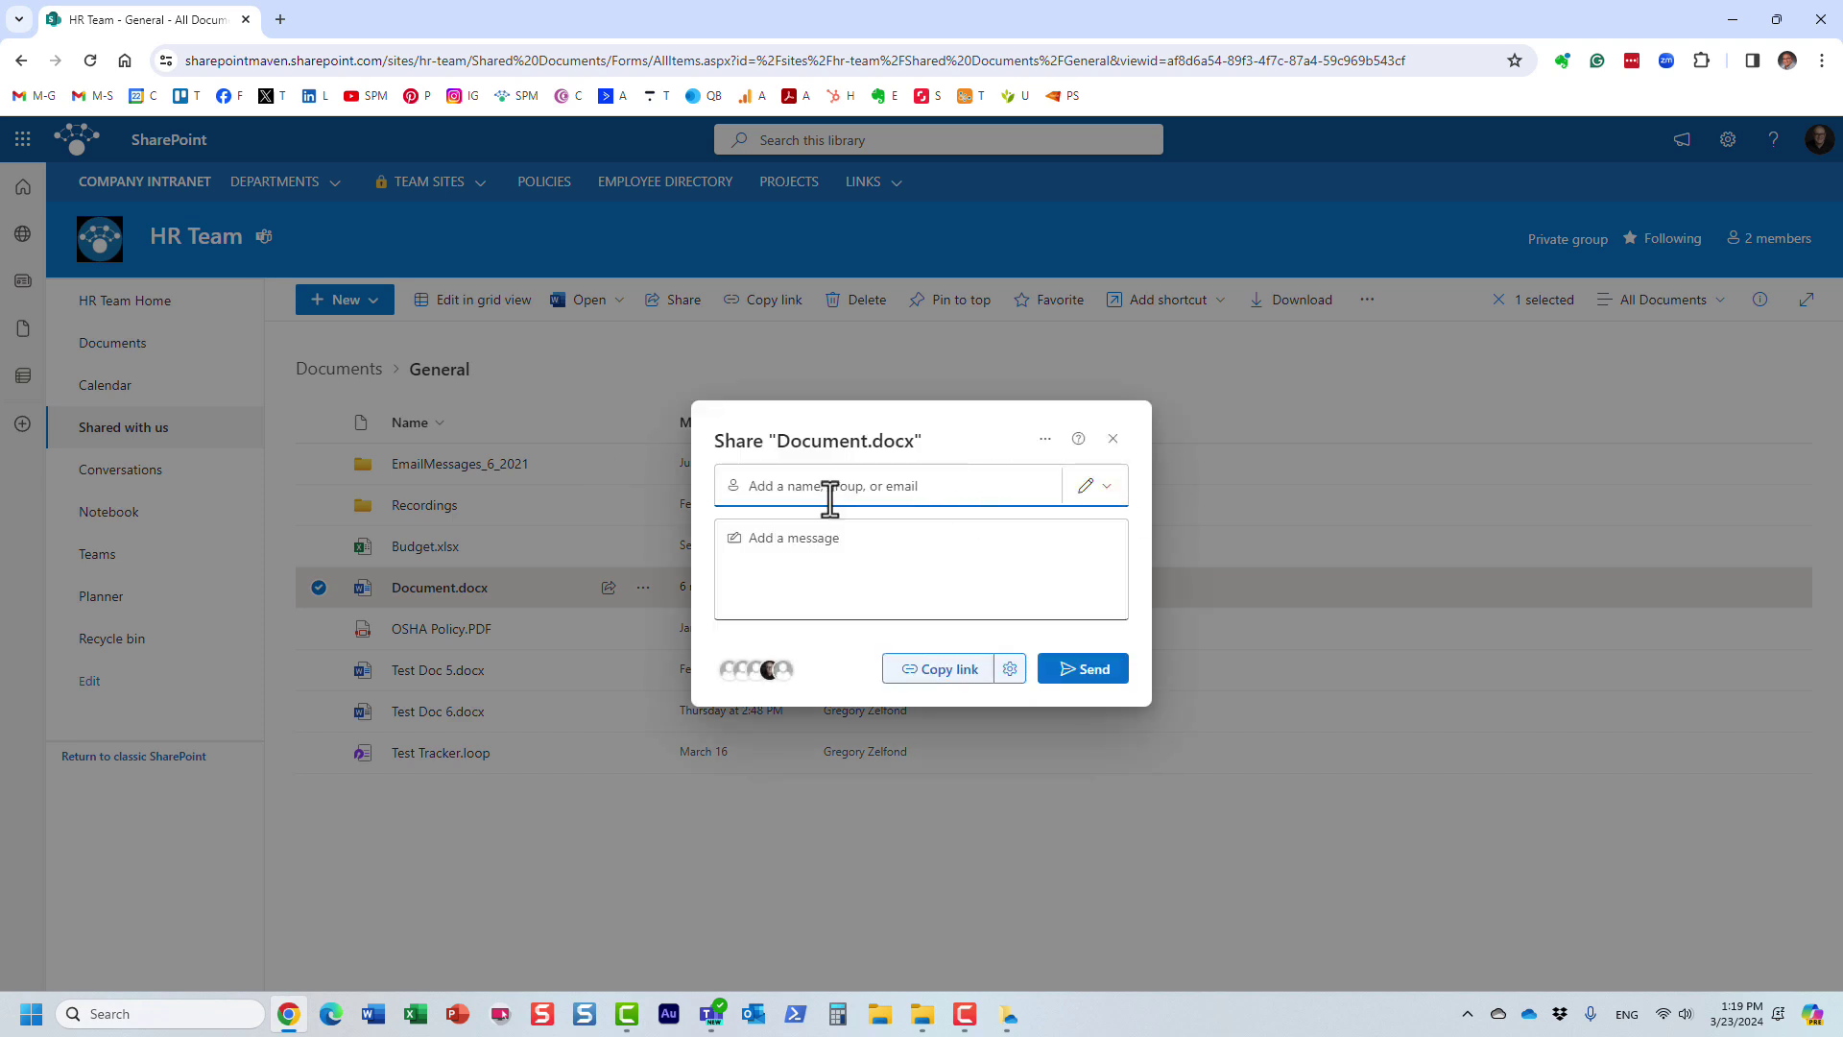
pyautogui.click(1094, 487)
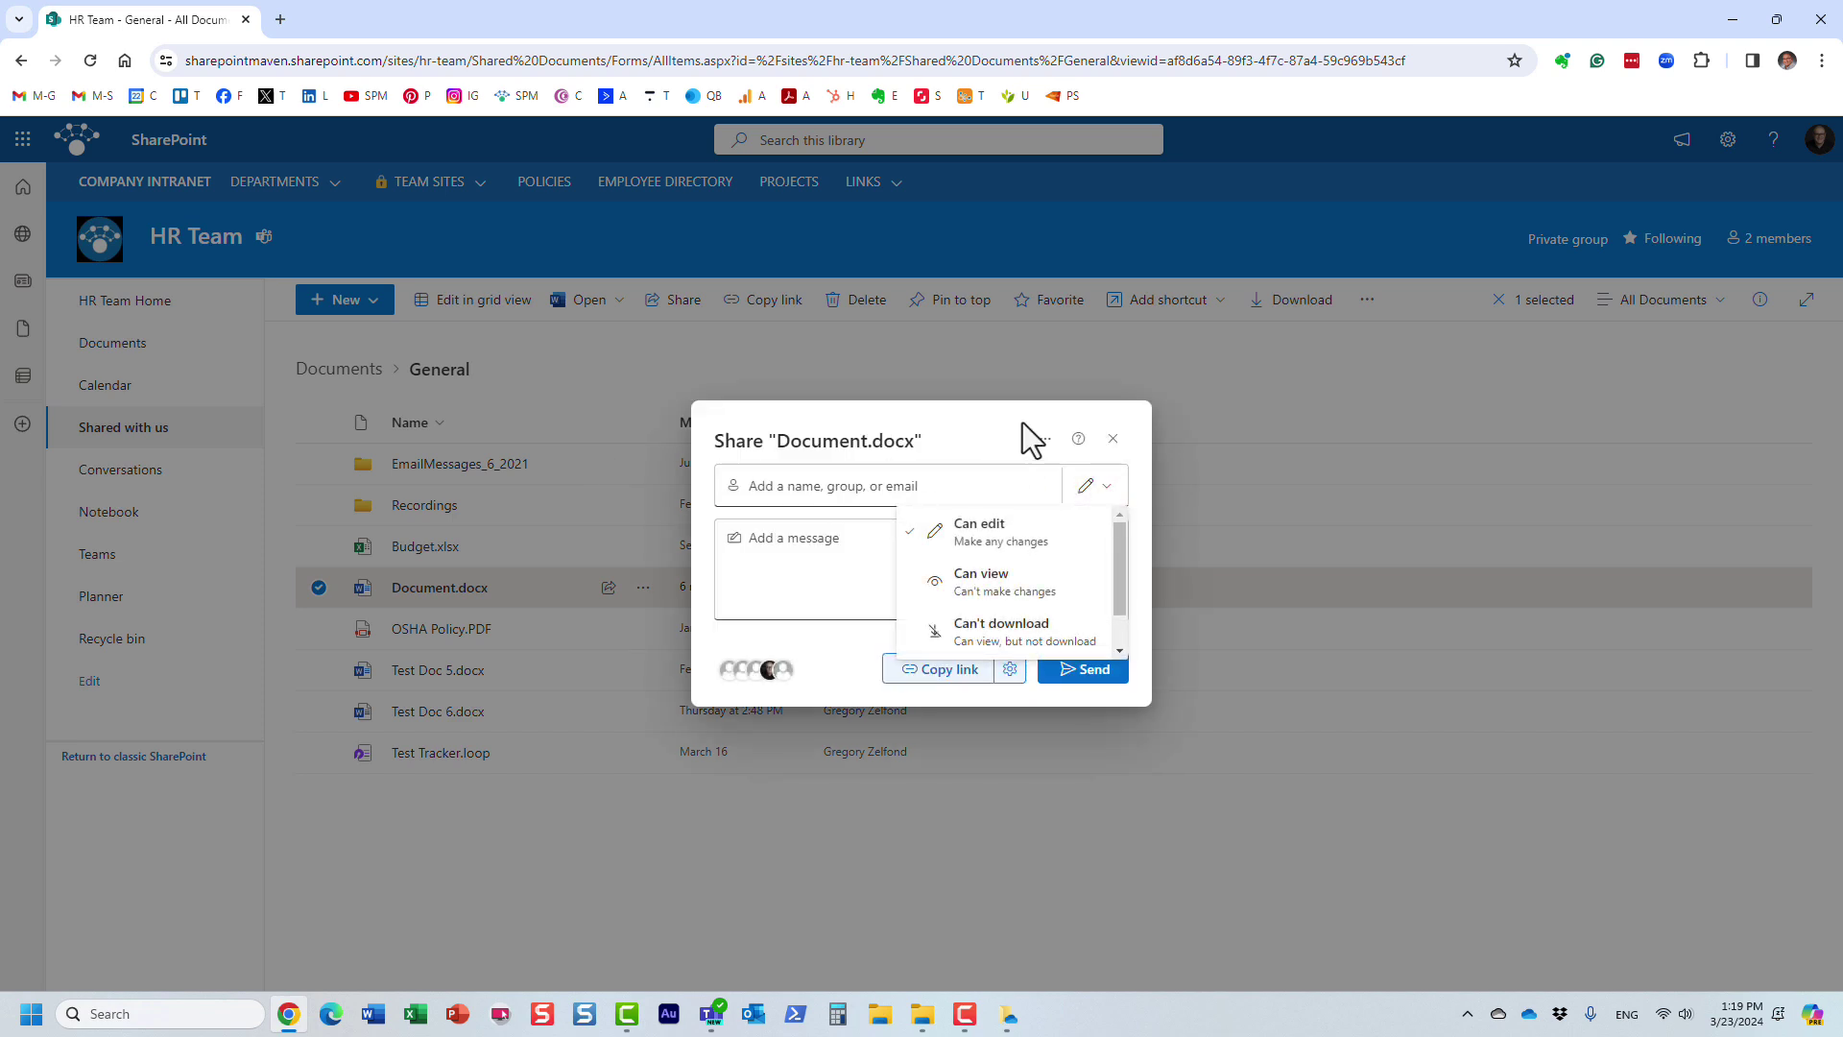
pyautogui.click(992, 423)
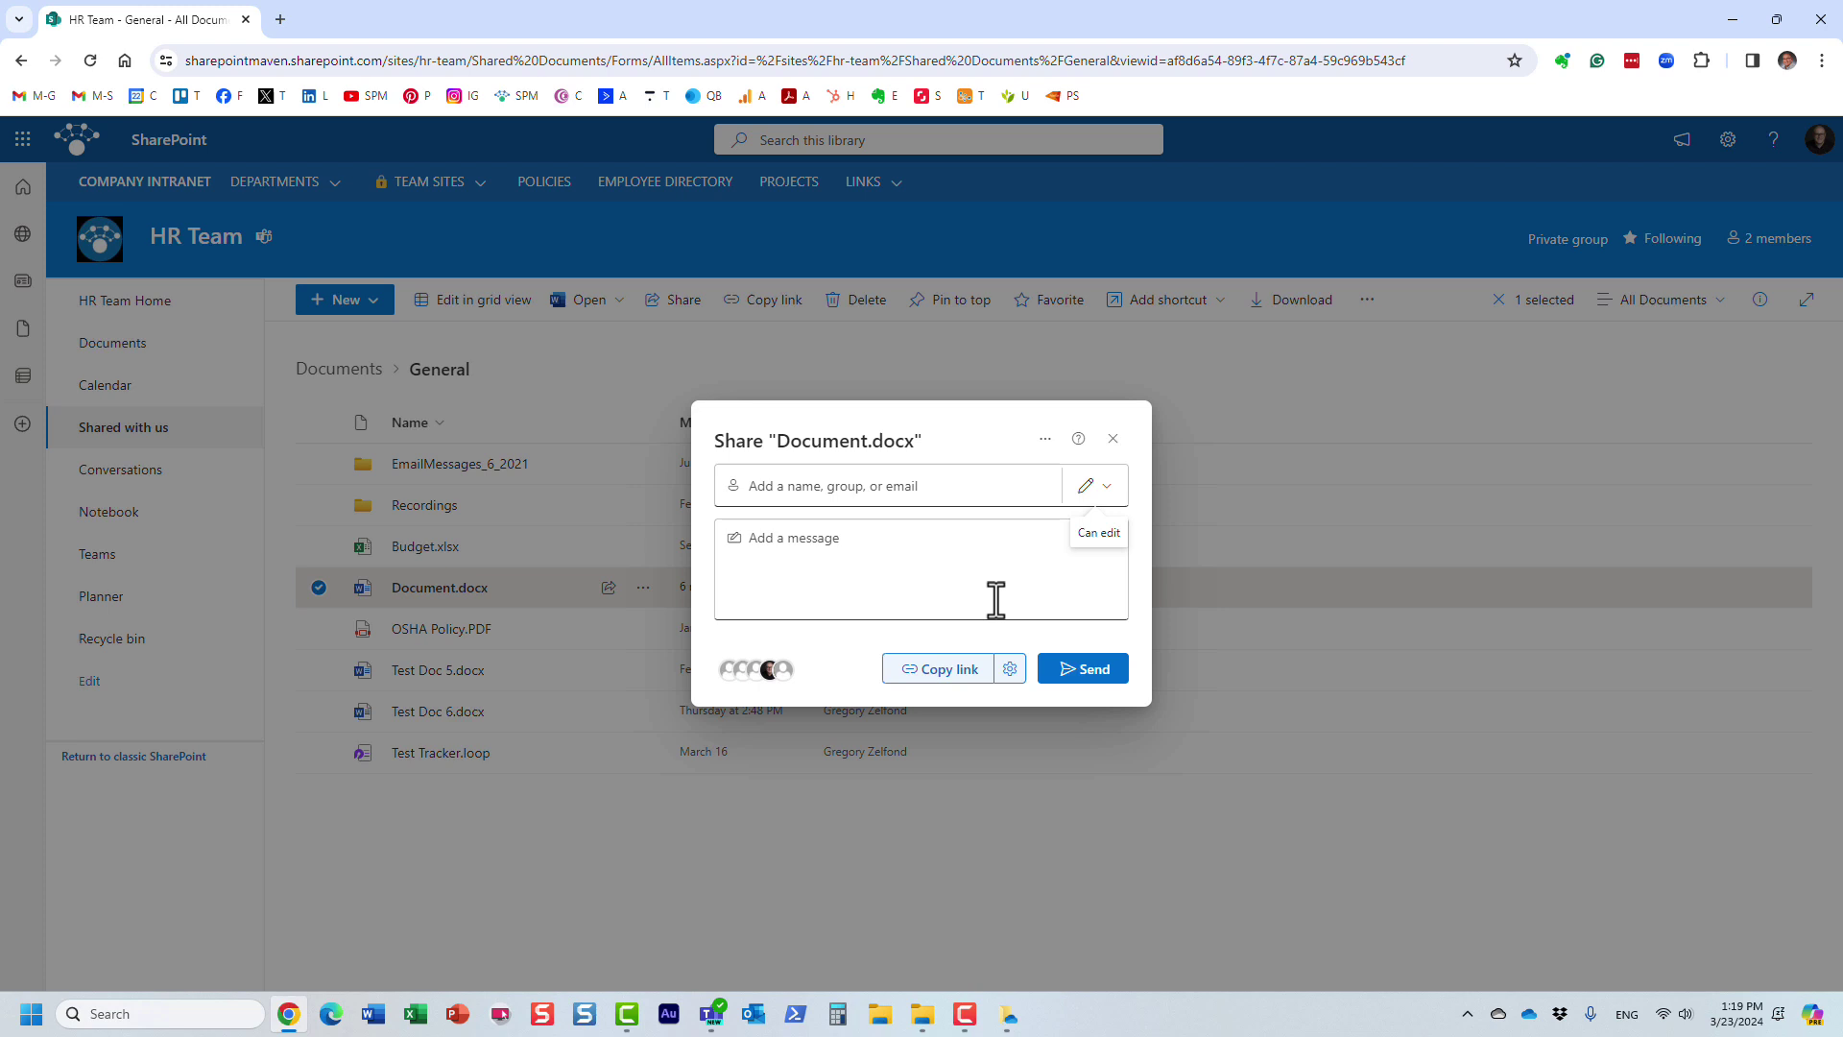
pyautogui.click(1008, 669)
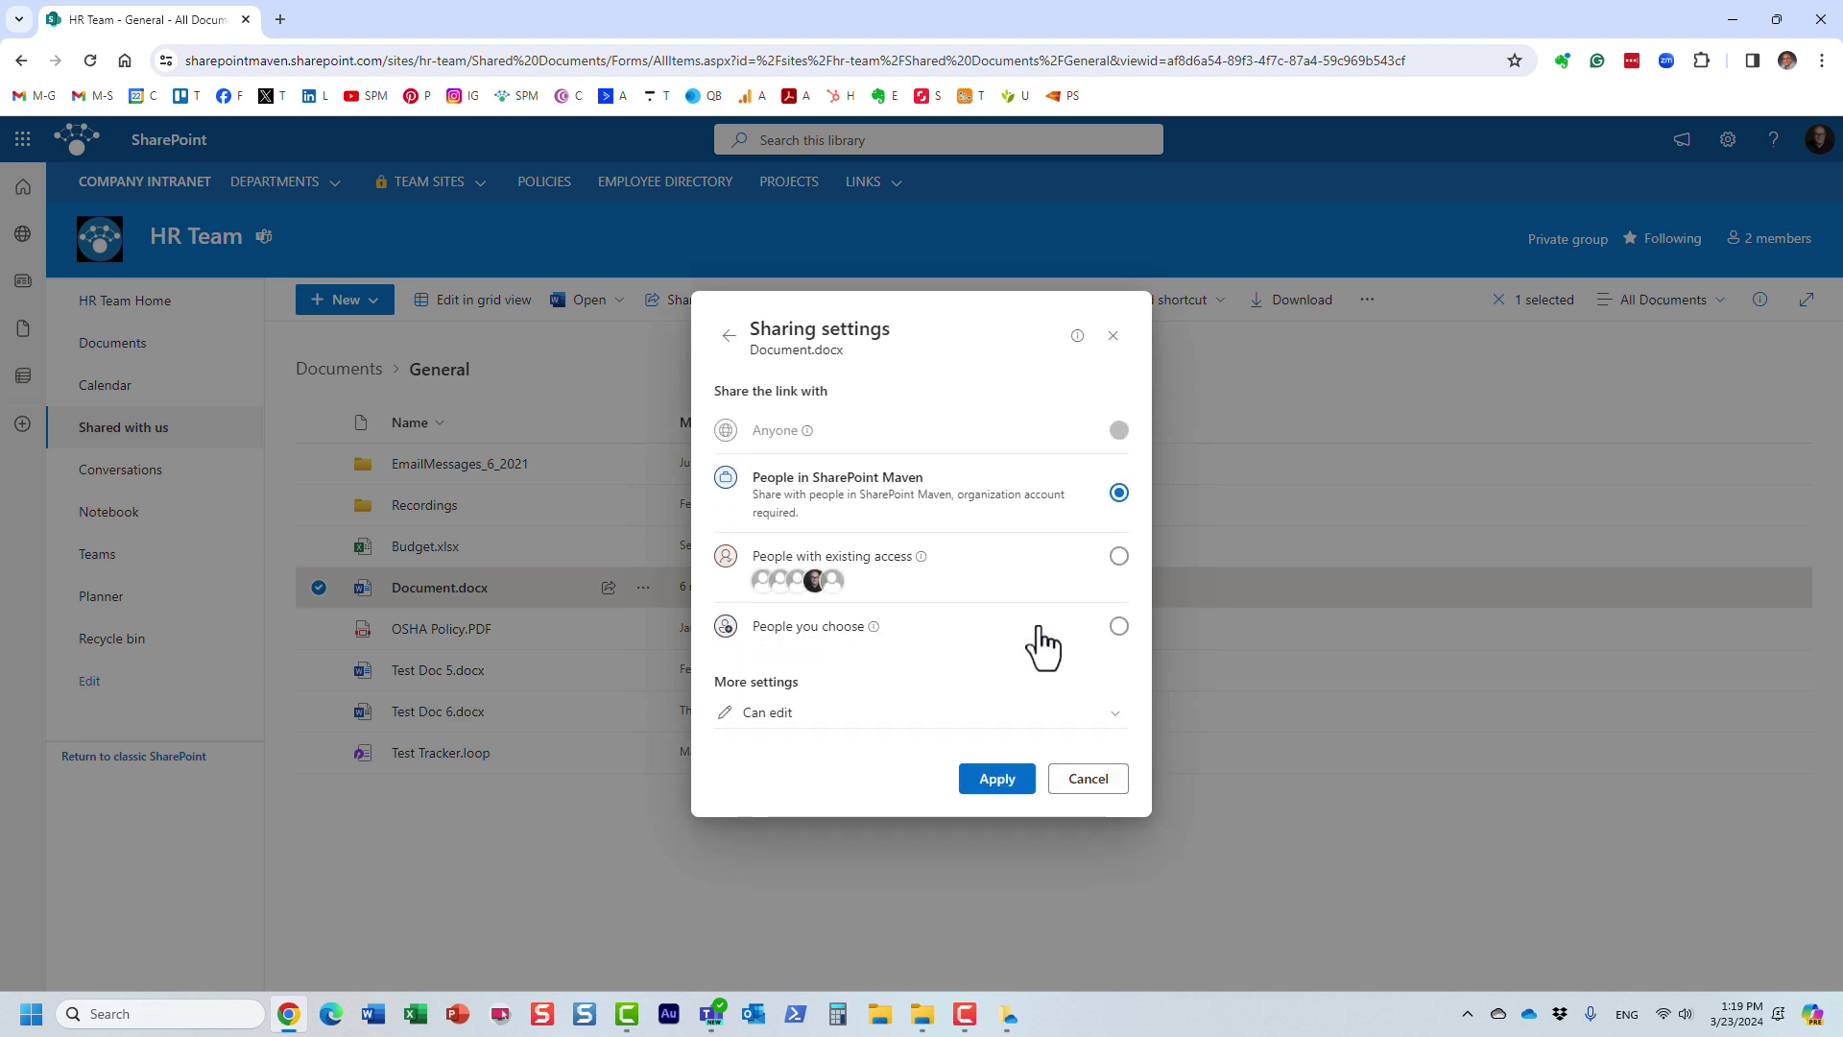
pyautogui.click(1089, 780)
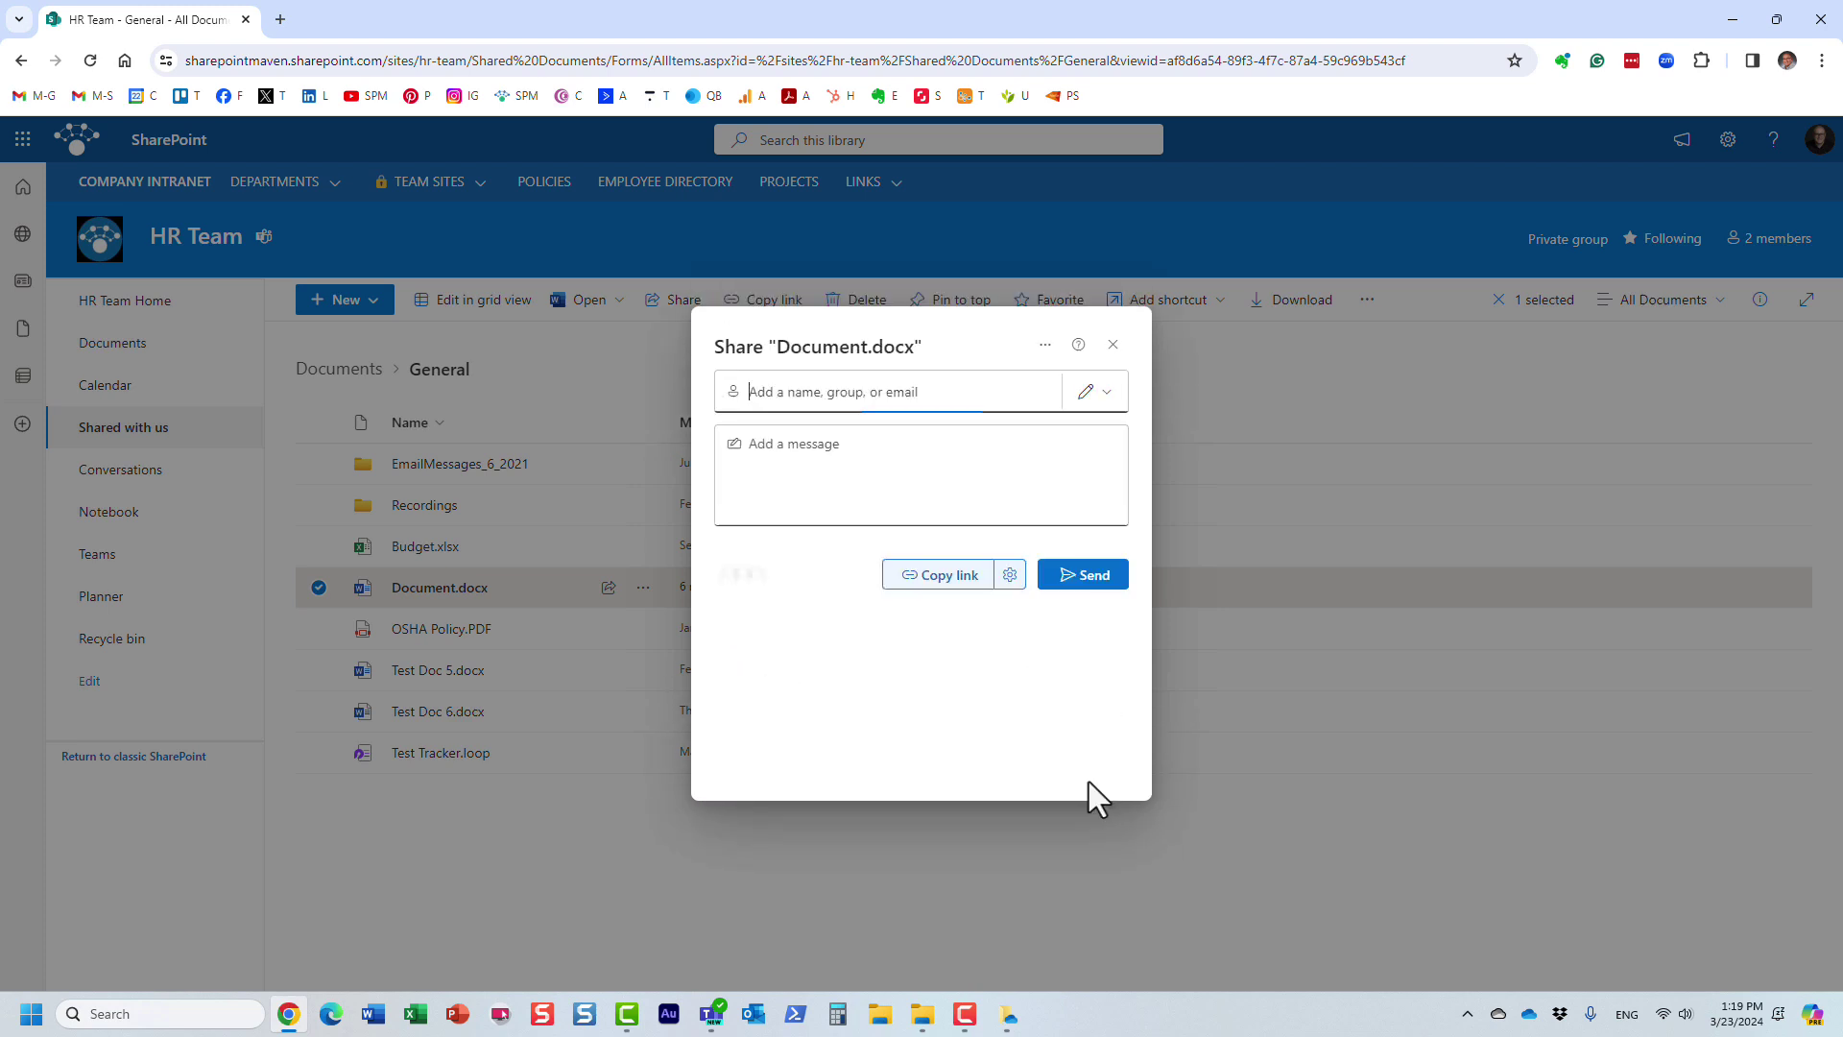
pyautogui.click(1010, 1016)
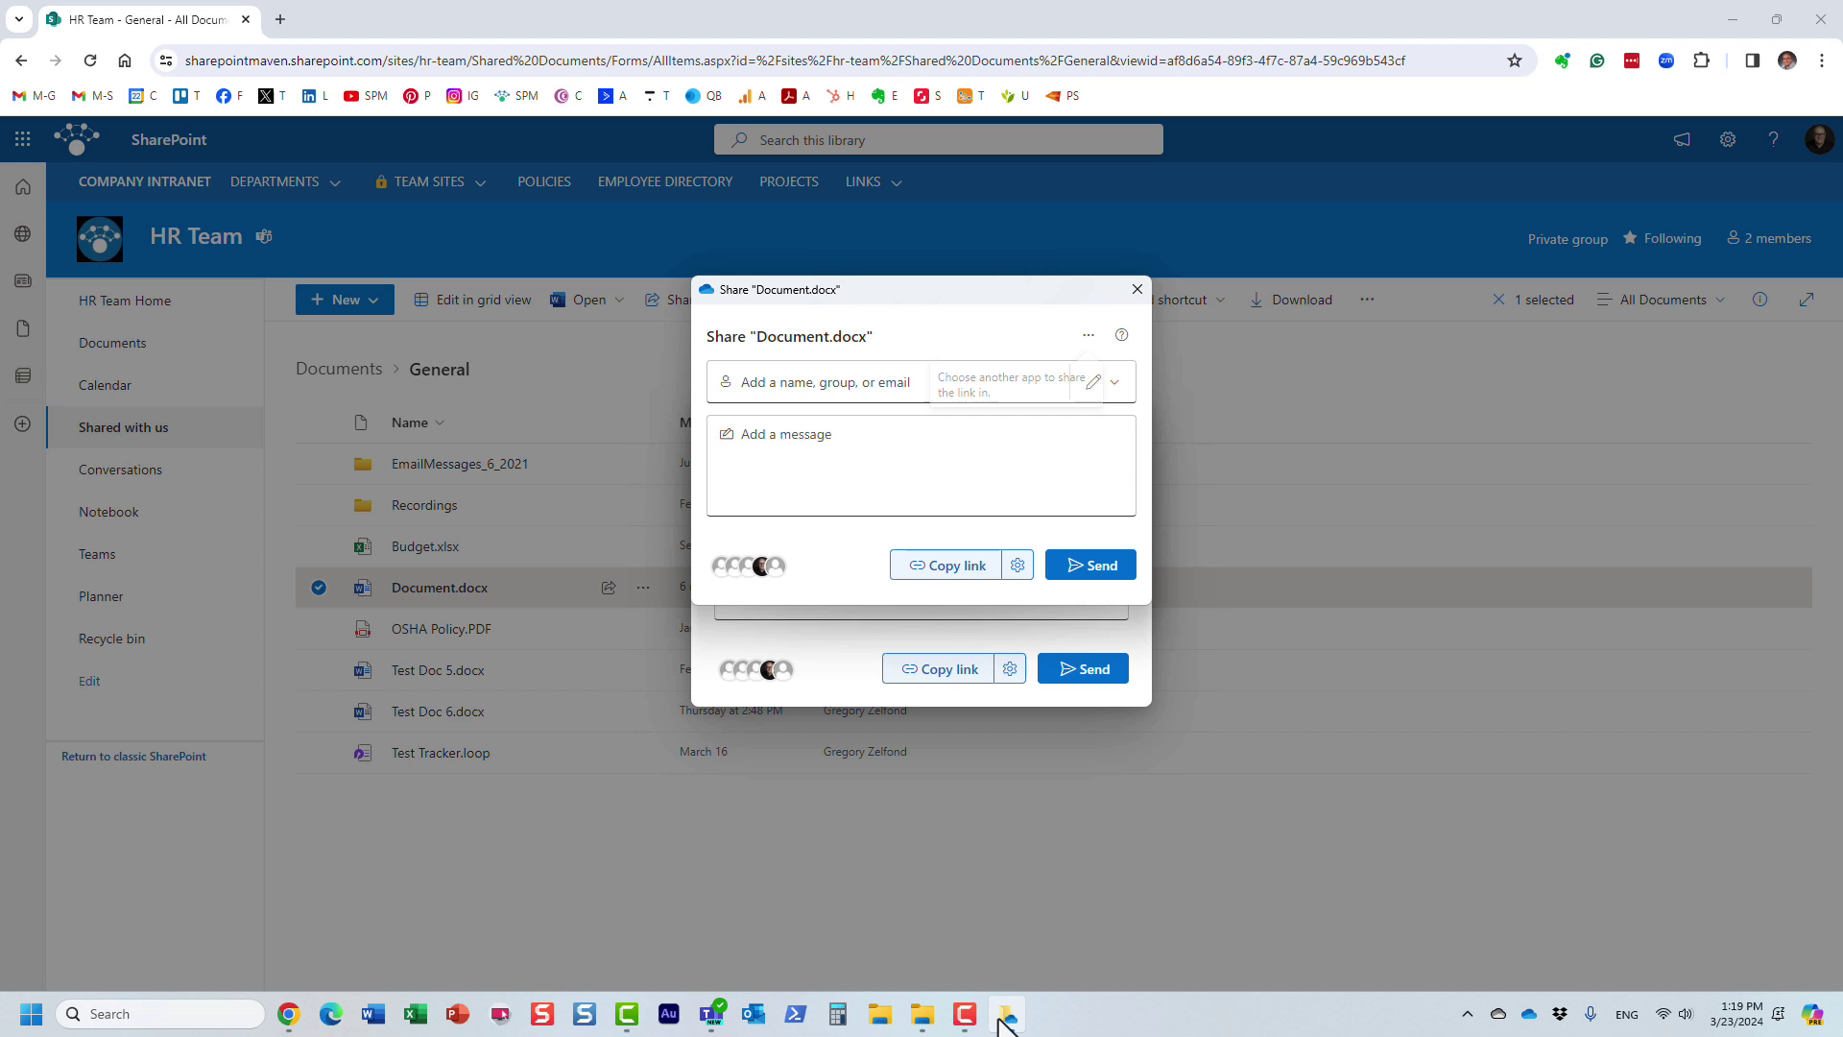
# - Add the suggested colleague as a recipient with Can view permission
pyautogui.click(923, 1016)
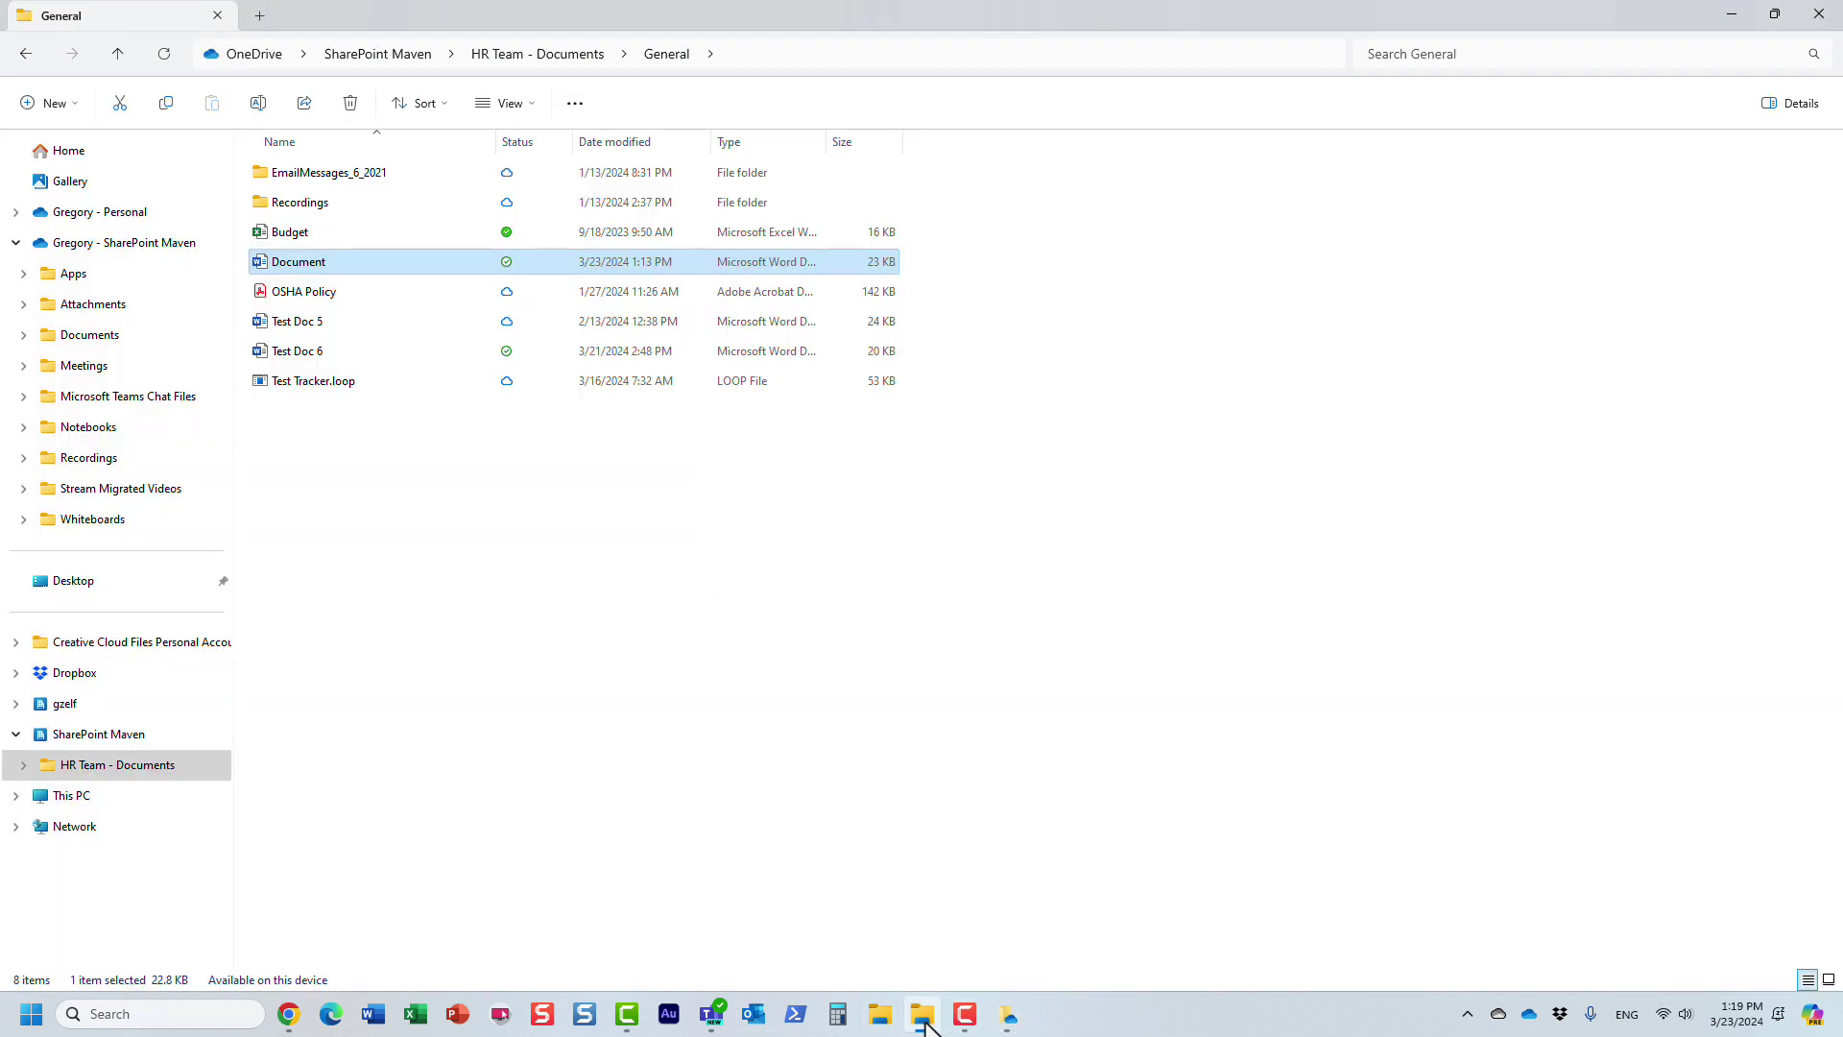
pyautogui.click(1015, 1023)
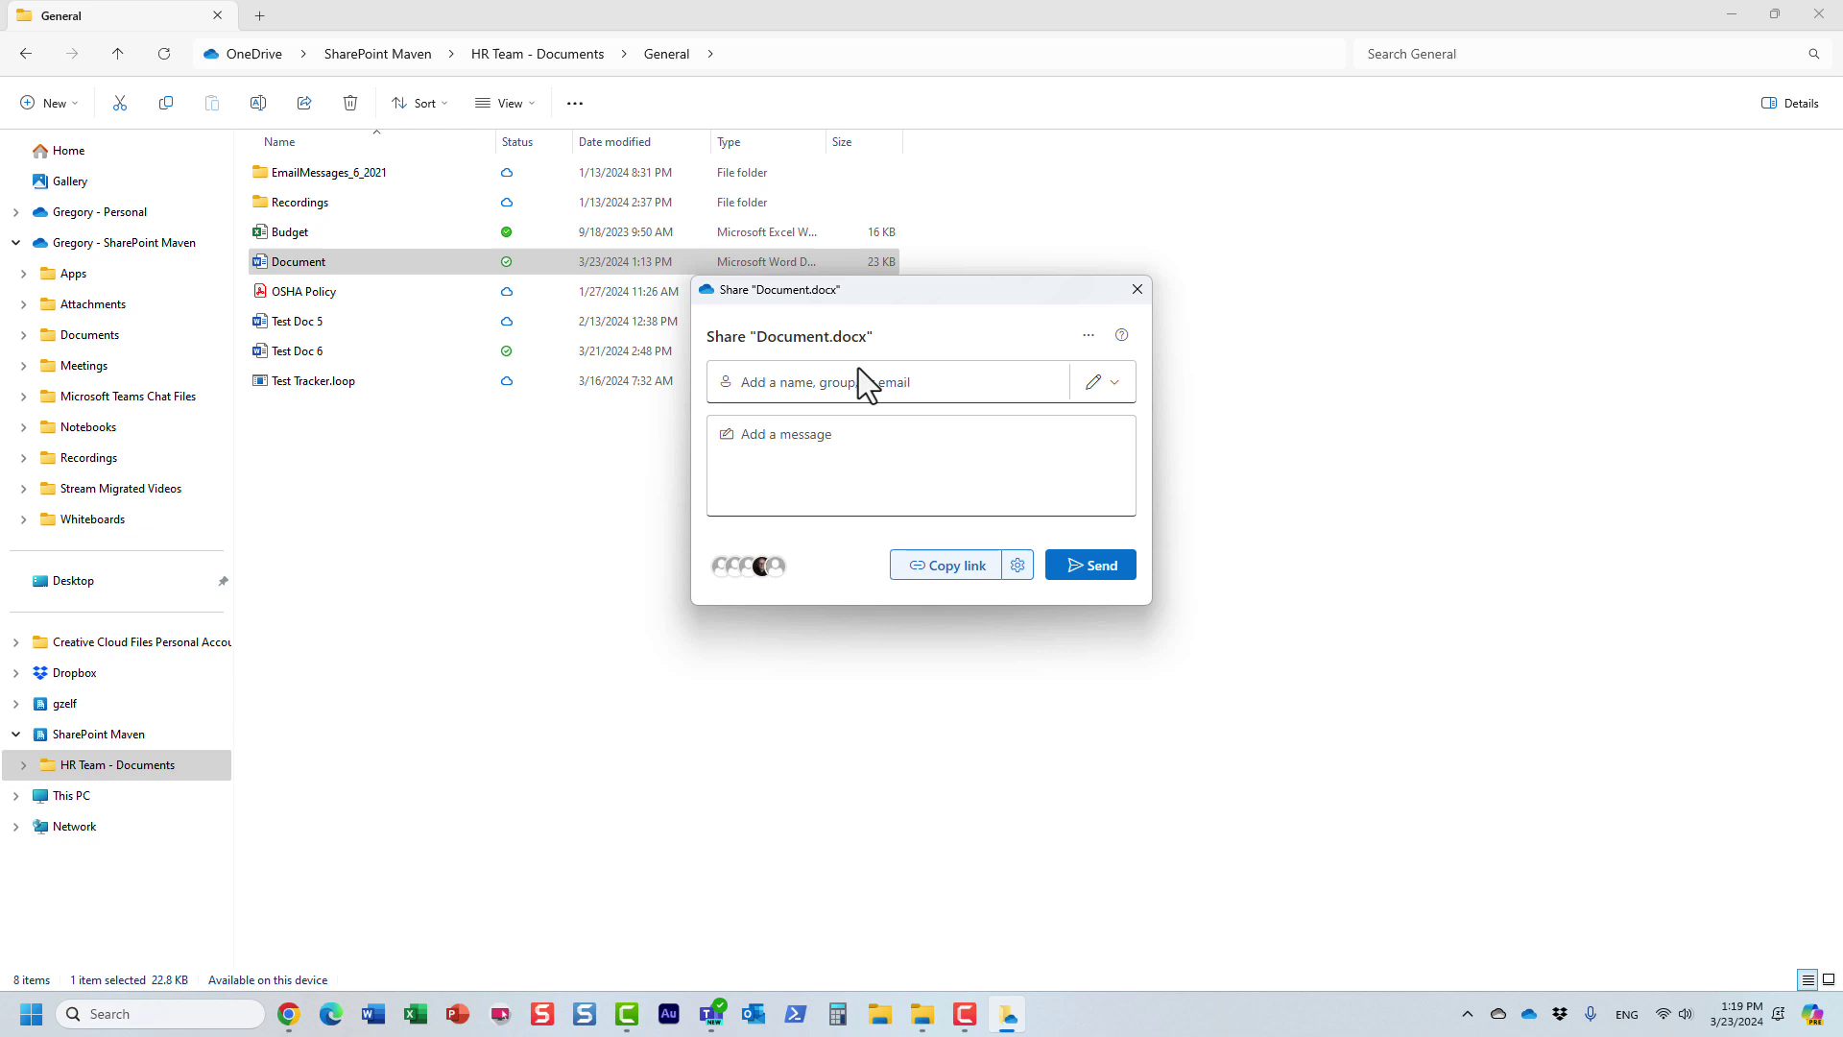
pyautogui.click(802, 388)
pyautogui.write('john')
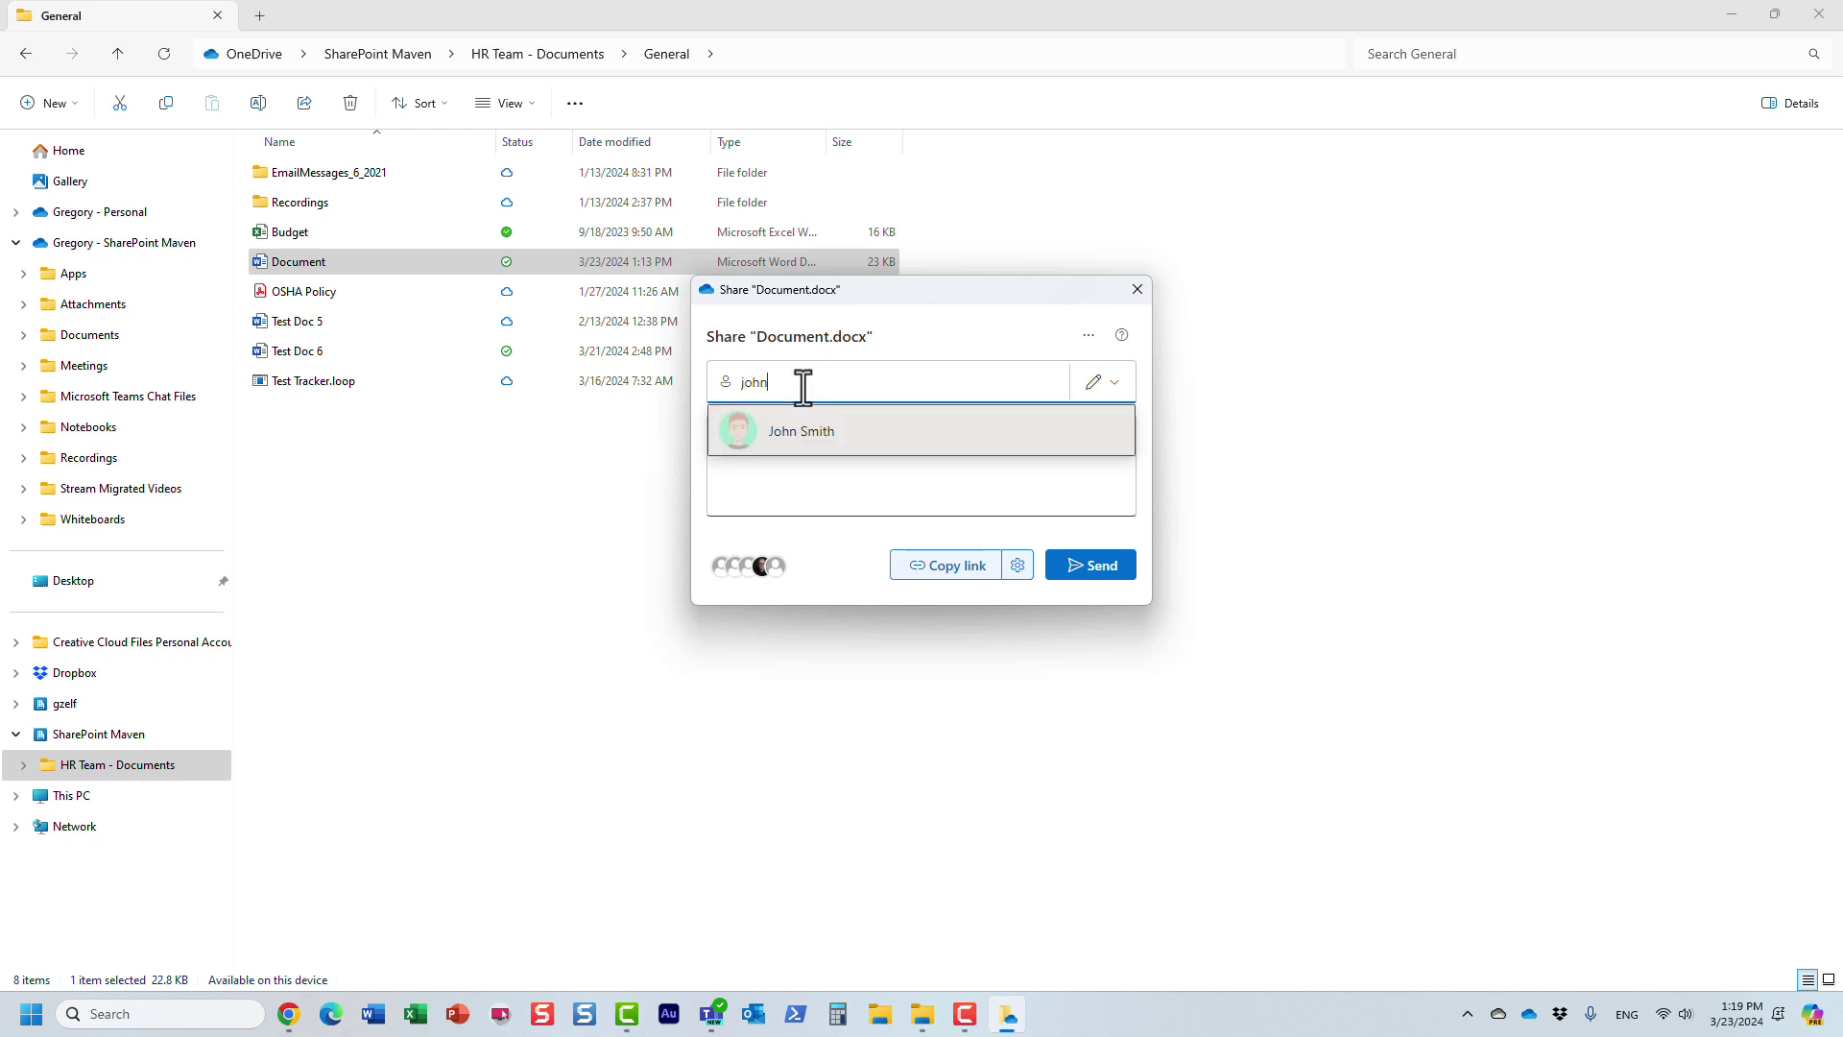
pyautogui.click(779, 429)
pyautogui.click(1125, 423)
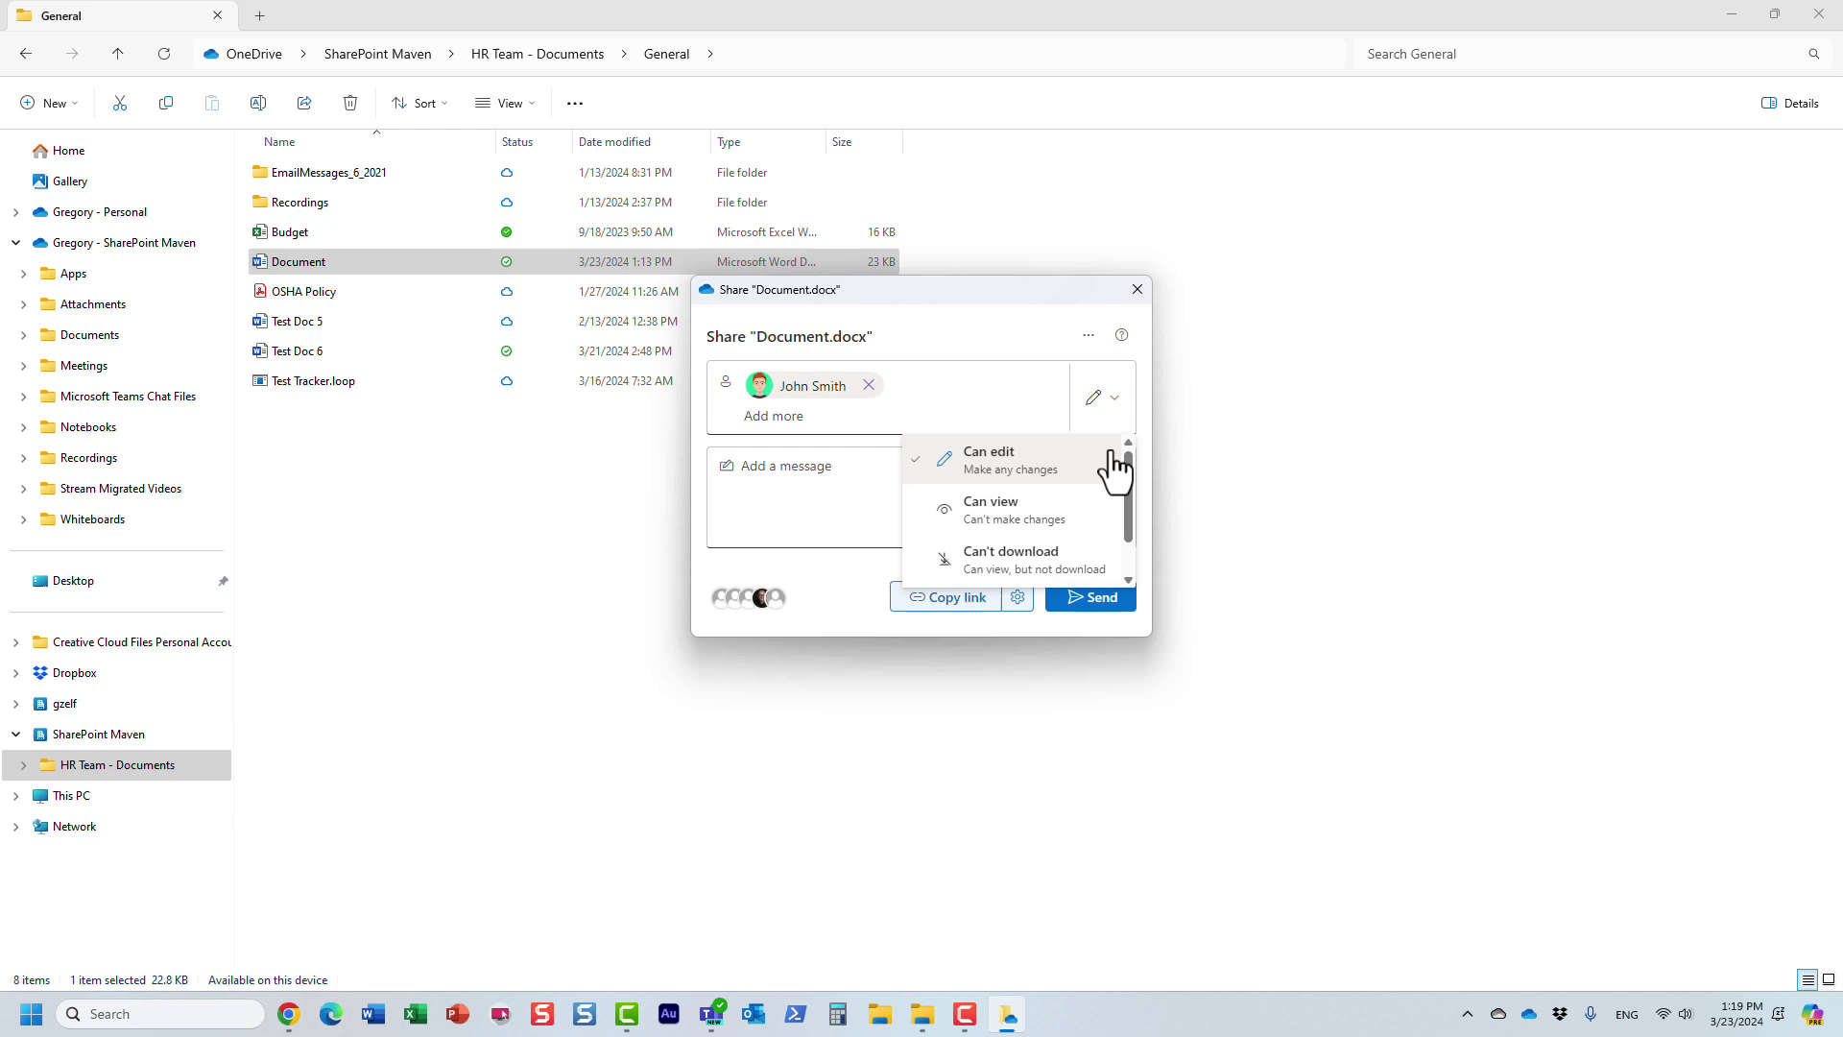
pyautogui.click(1040, 522)
# - Add the message 'Enjoy!', restrict the link to People you choose, and send
pyautogui.click(856, 499)
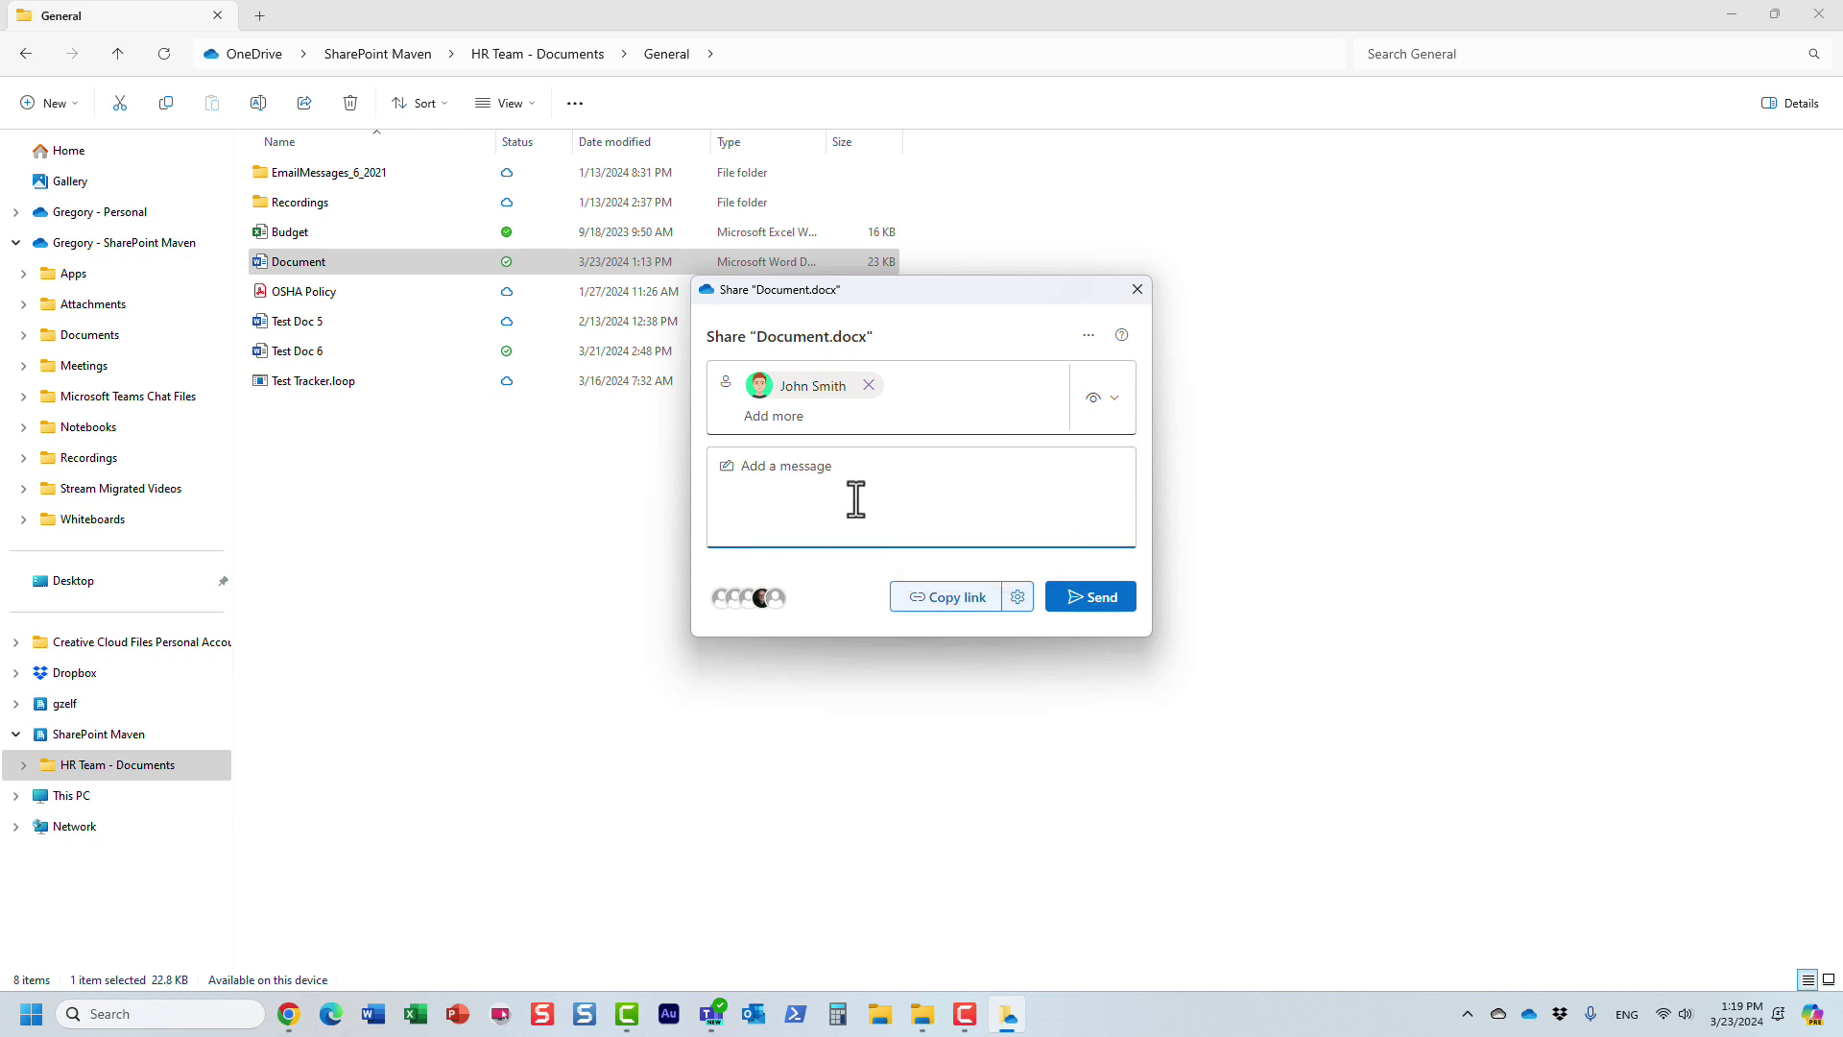
pyautogui.write('Enjoy!')
pyautogui.click(1017, 597)
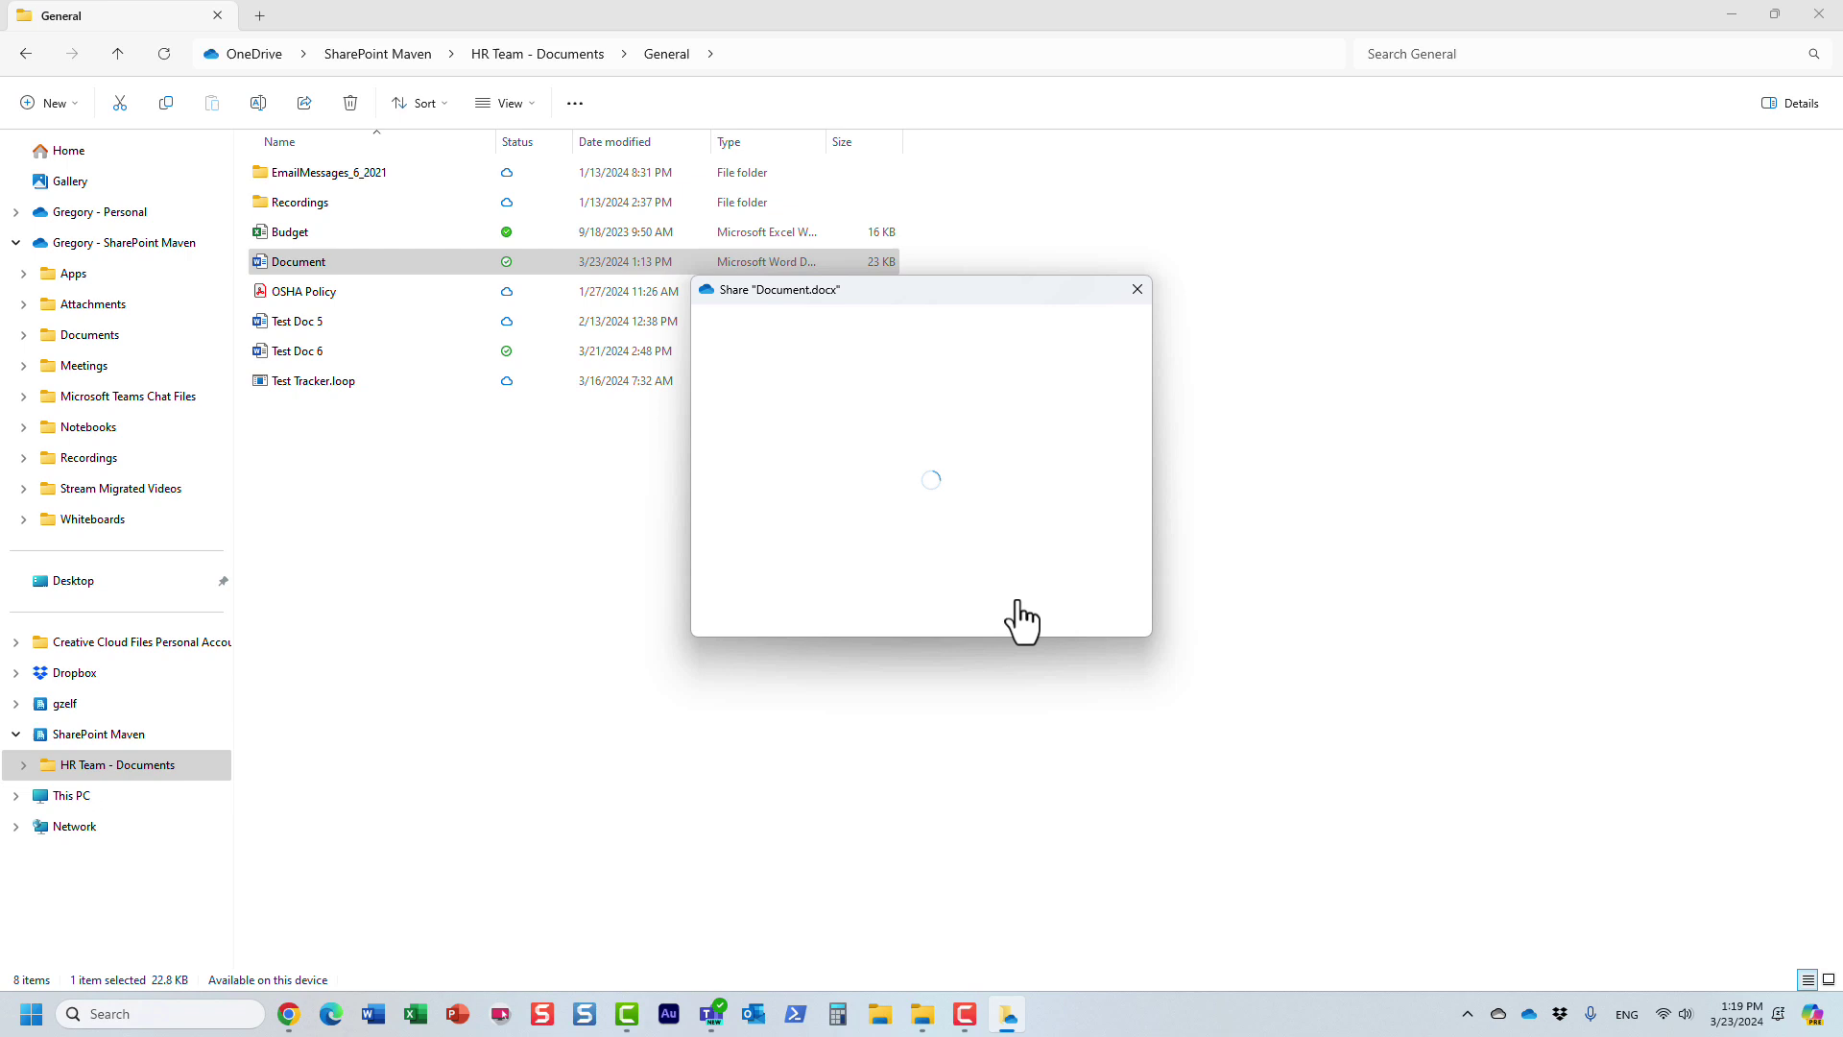
pyautogui.click(1117, 628)
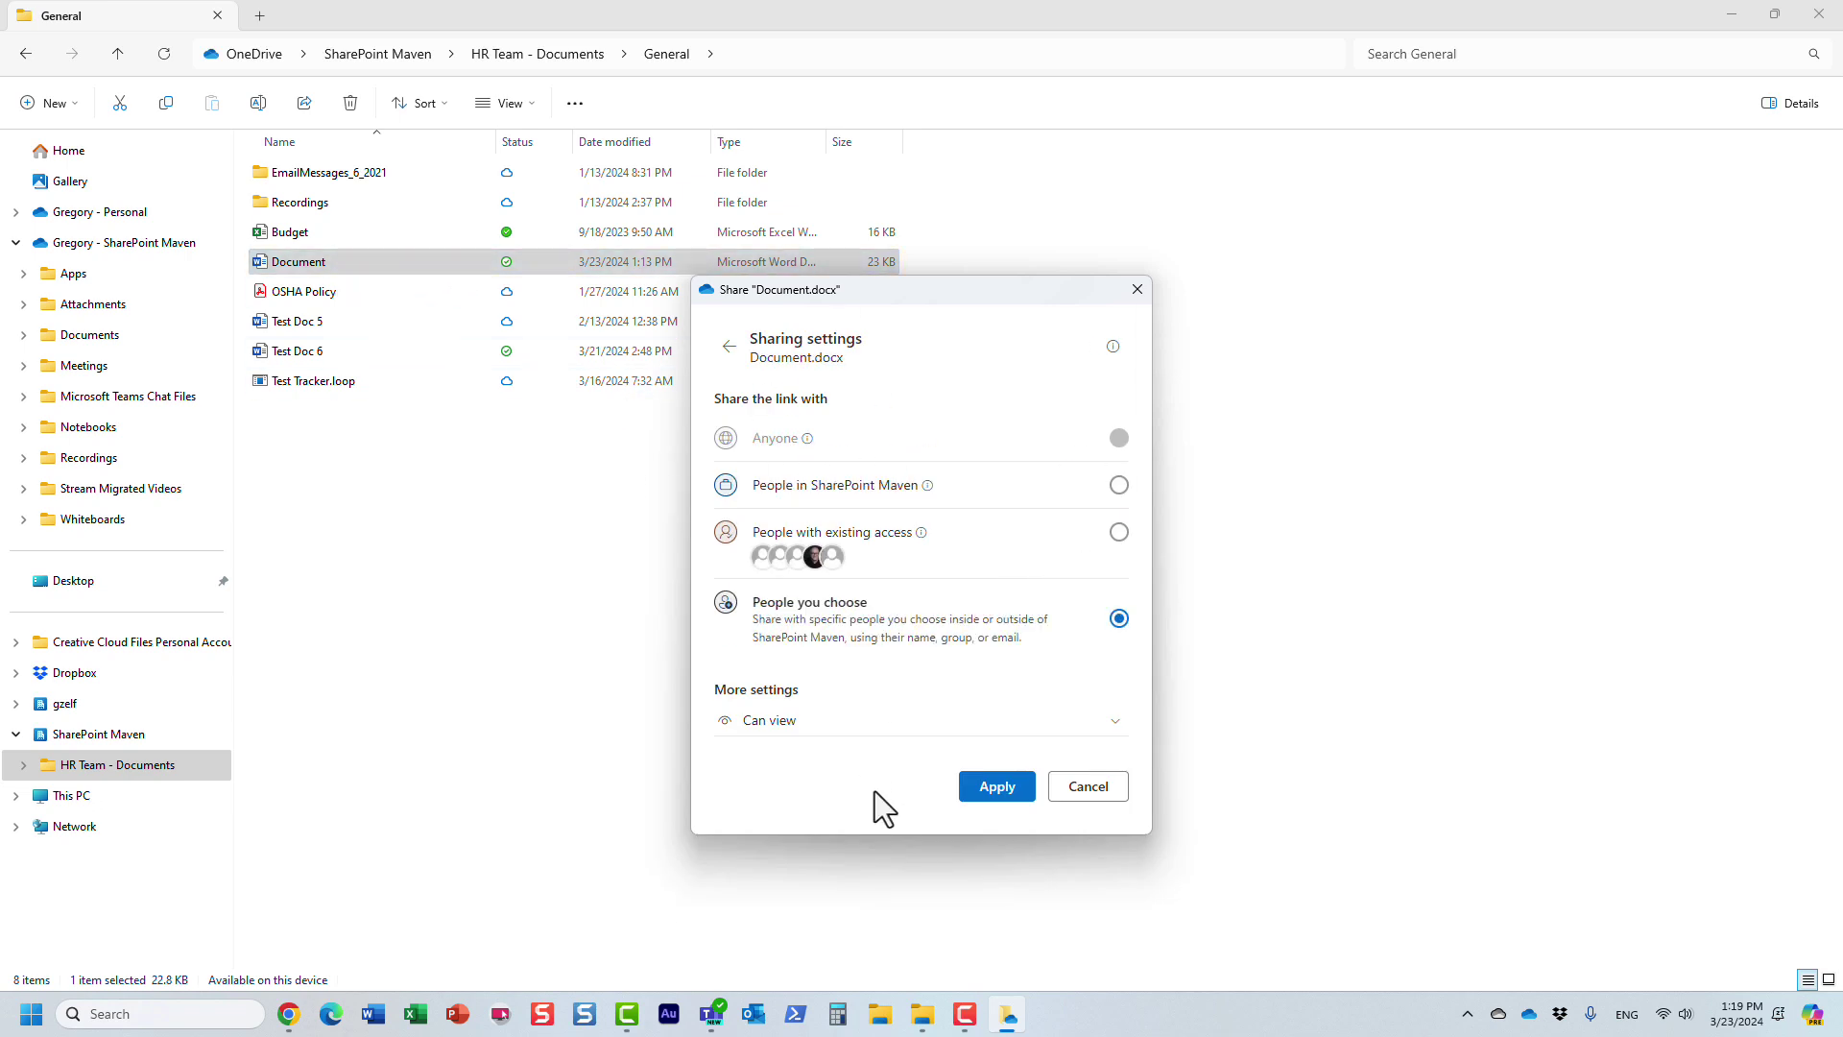
pyautogui.click(1023, 787)
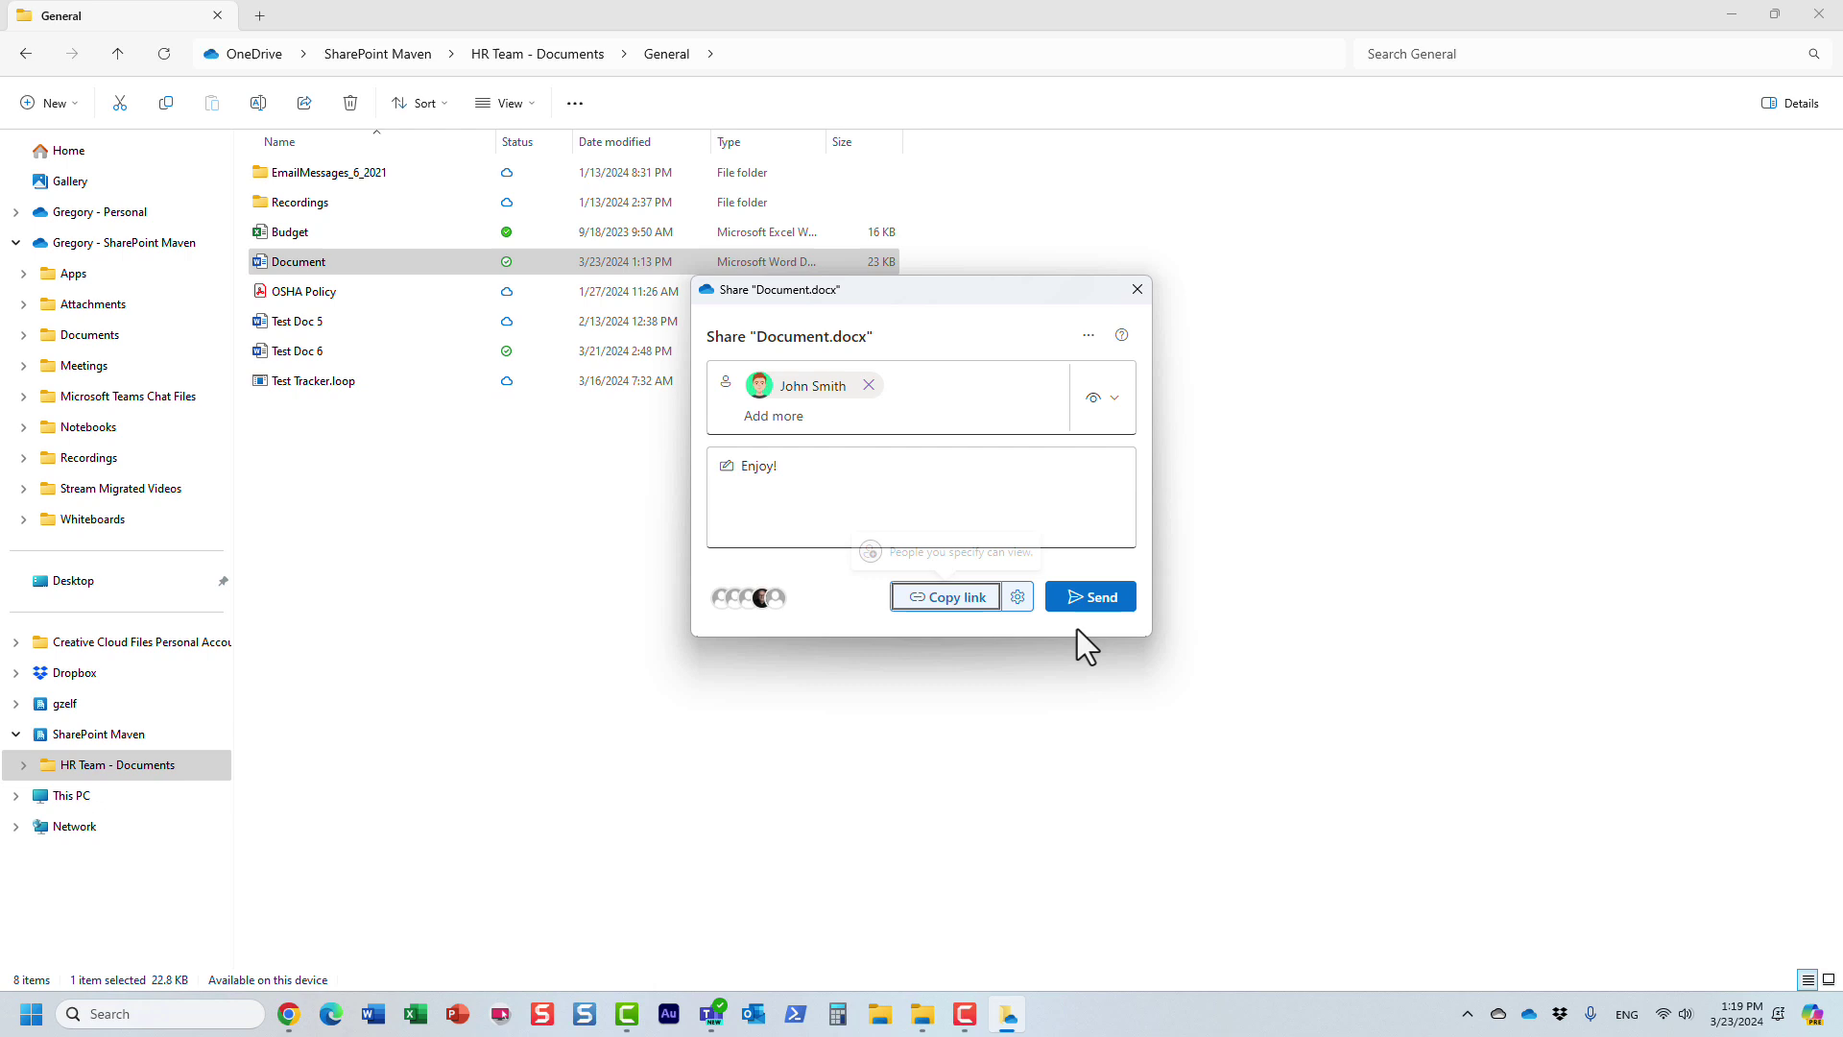
pyautogui.click(1095, 599)
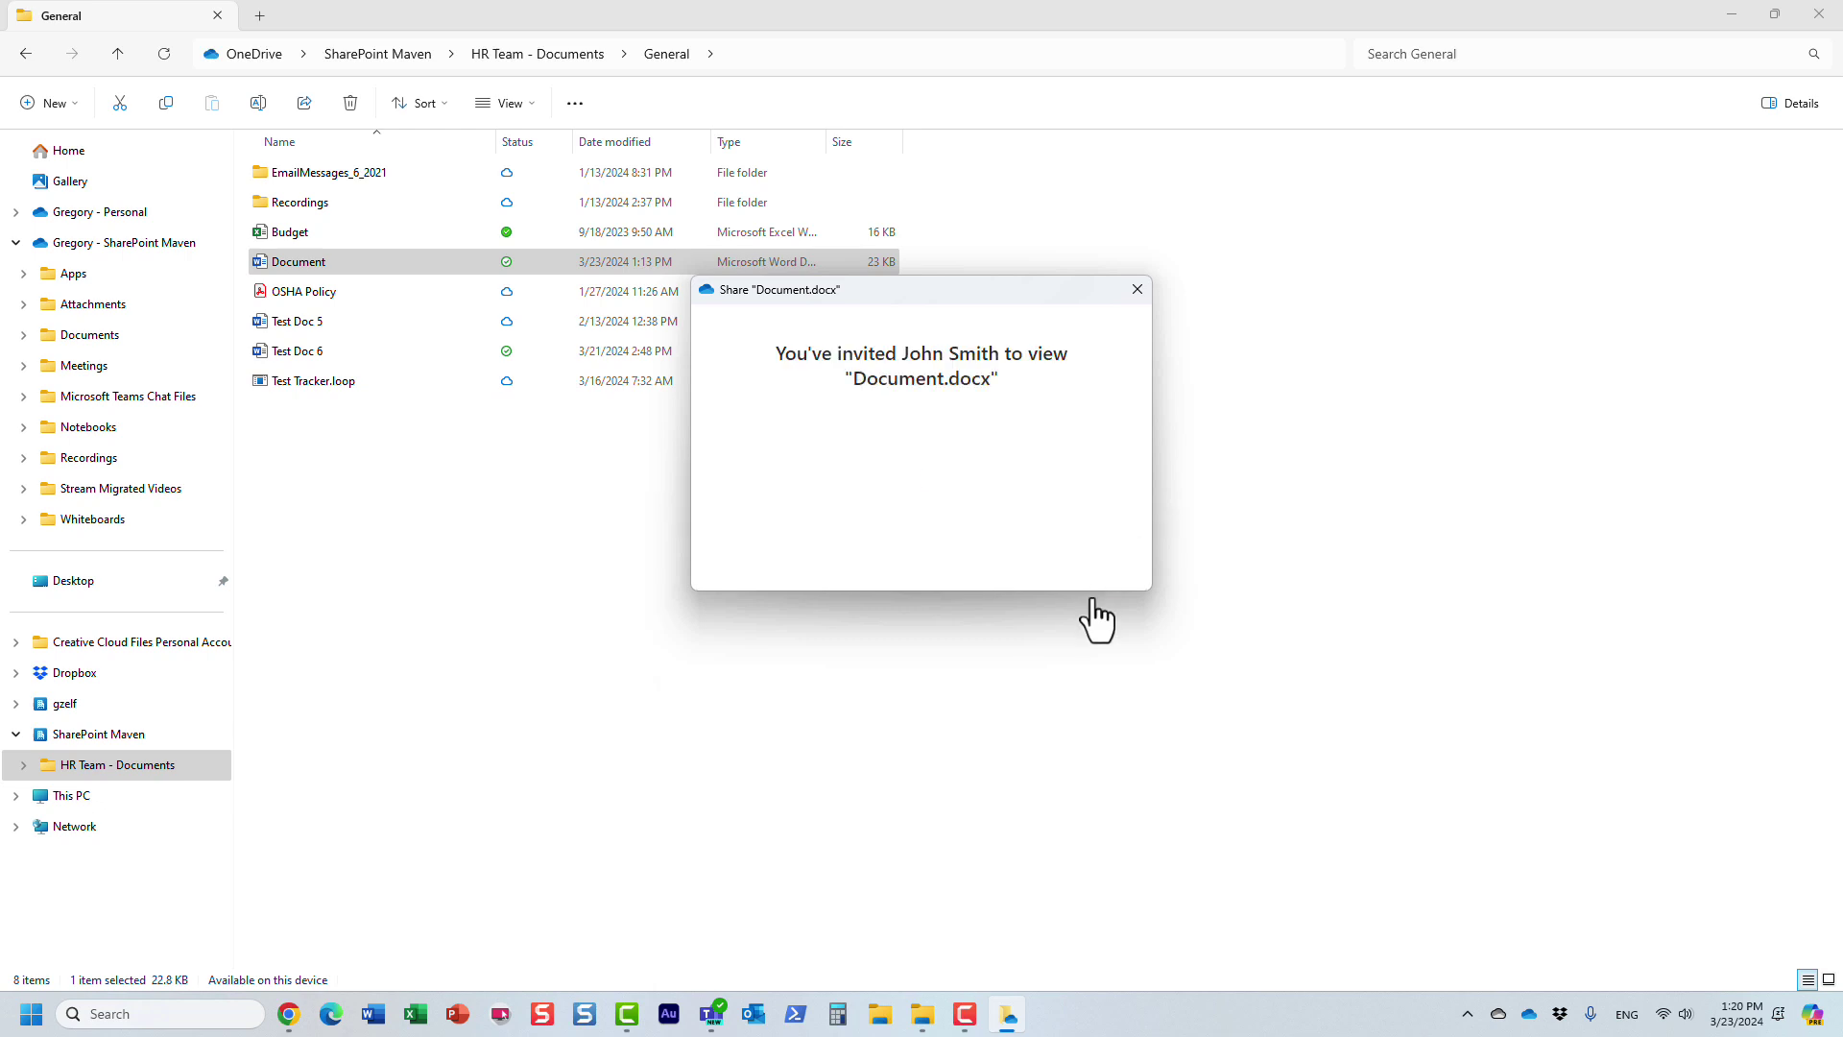
# - Dismiss the invitation confirmation and copy Document's sharing link via OneDrive > Copy Link
pyautogui.click(1135, 290)
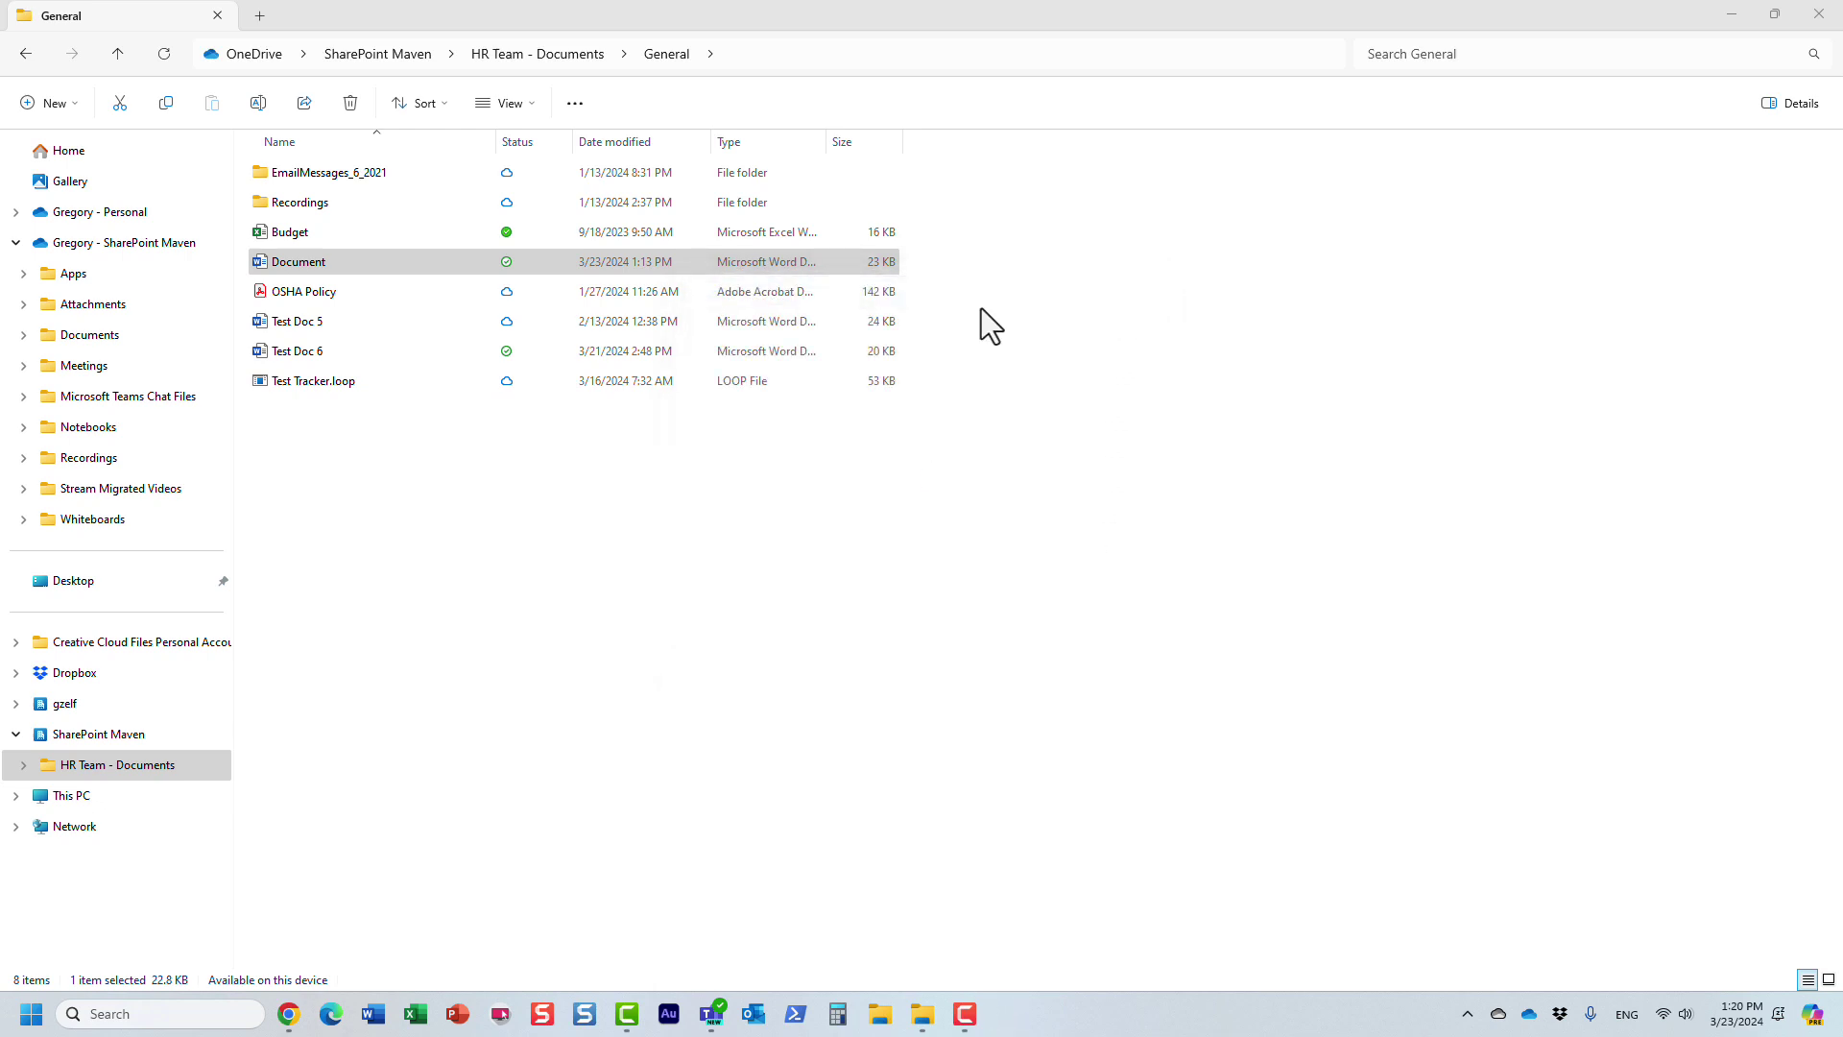
pyautogui.rightClick(347, 266)
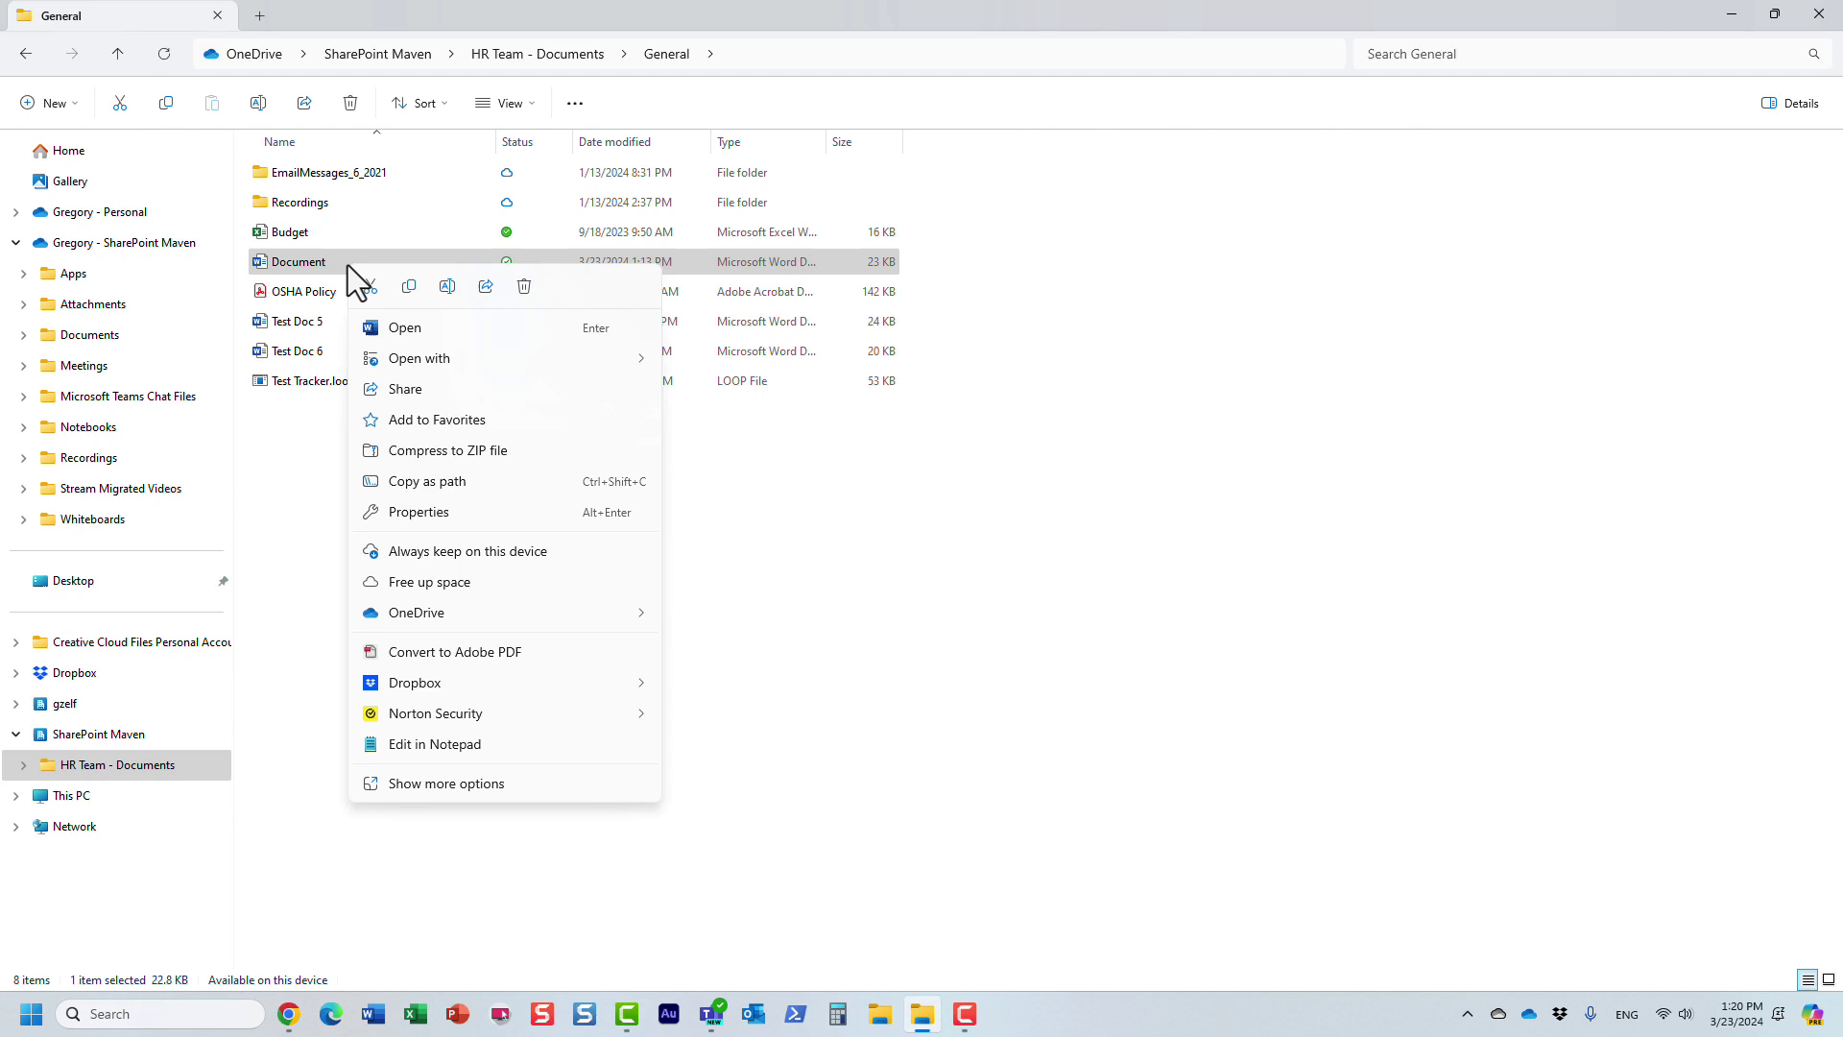
pyautogui.moveTo(542, 614)
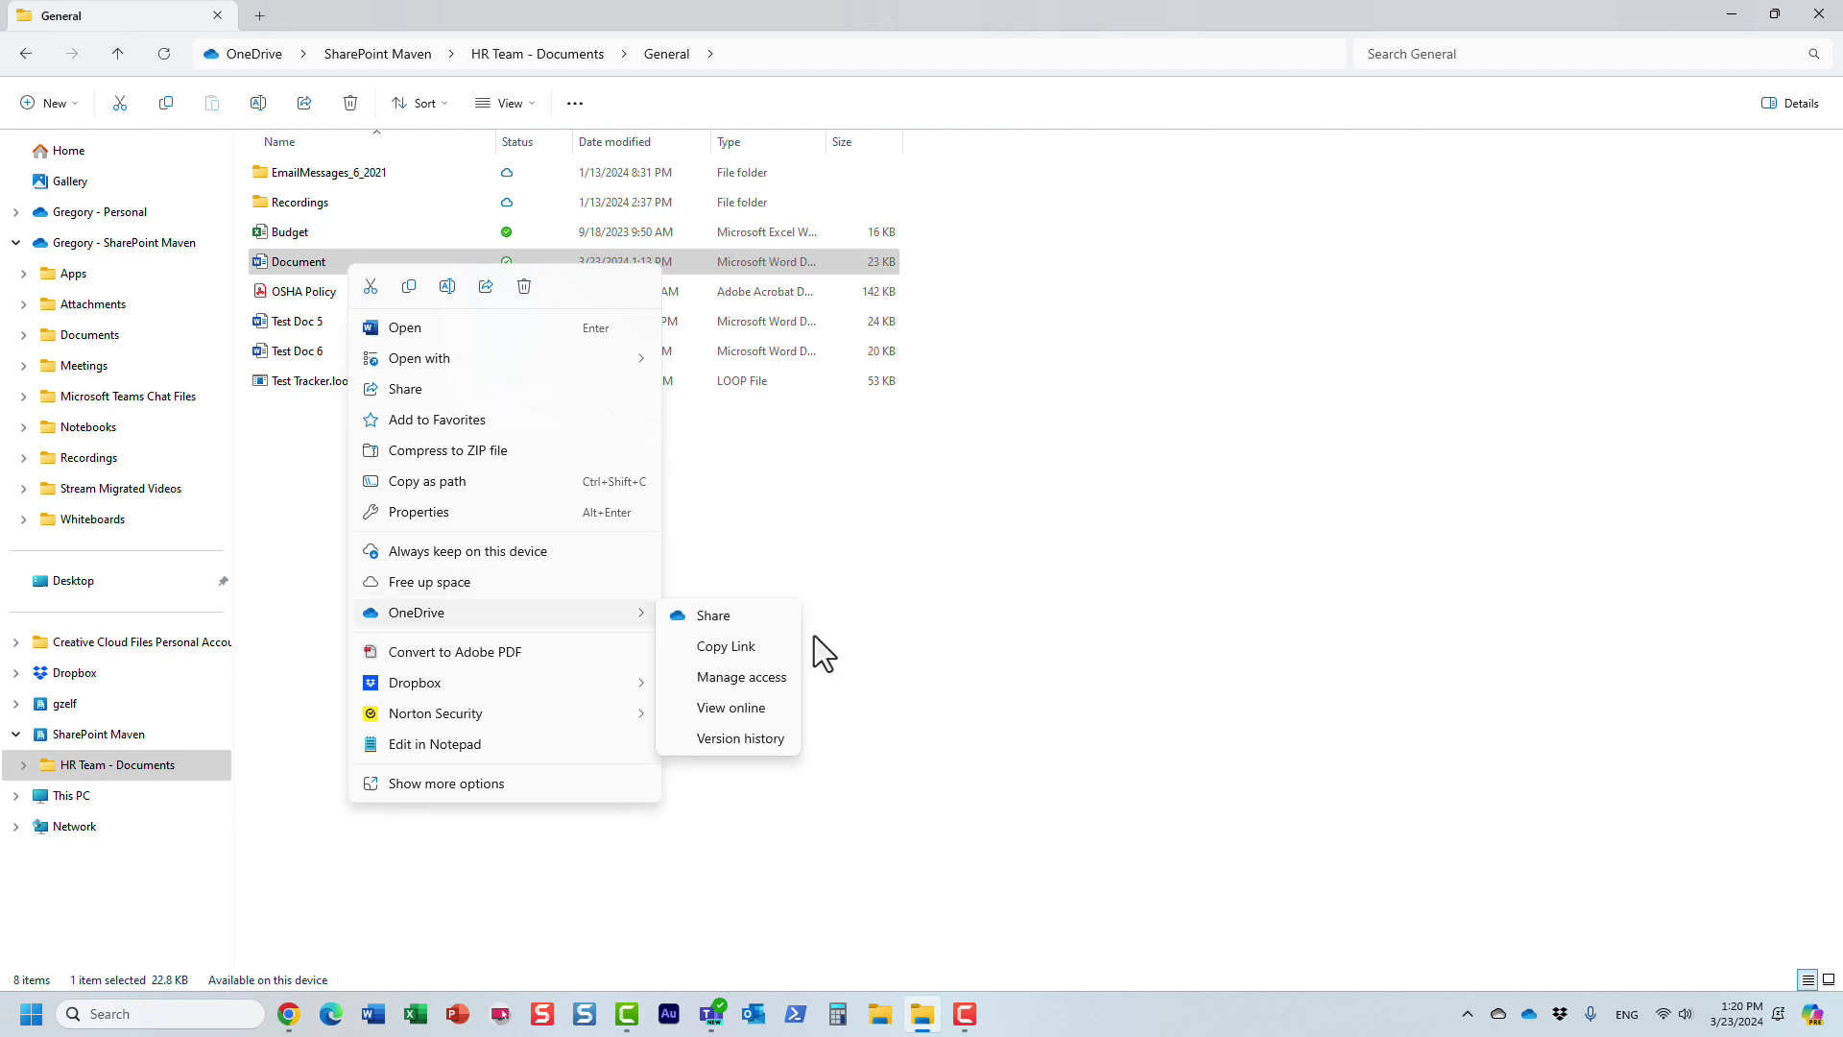
pyautogui.click(758, 645)
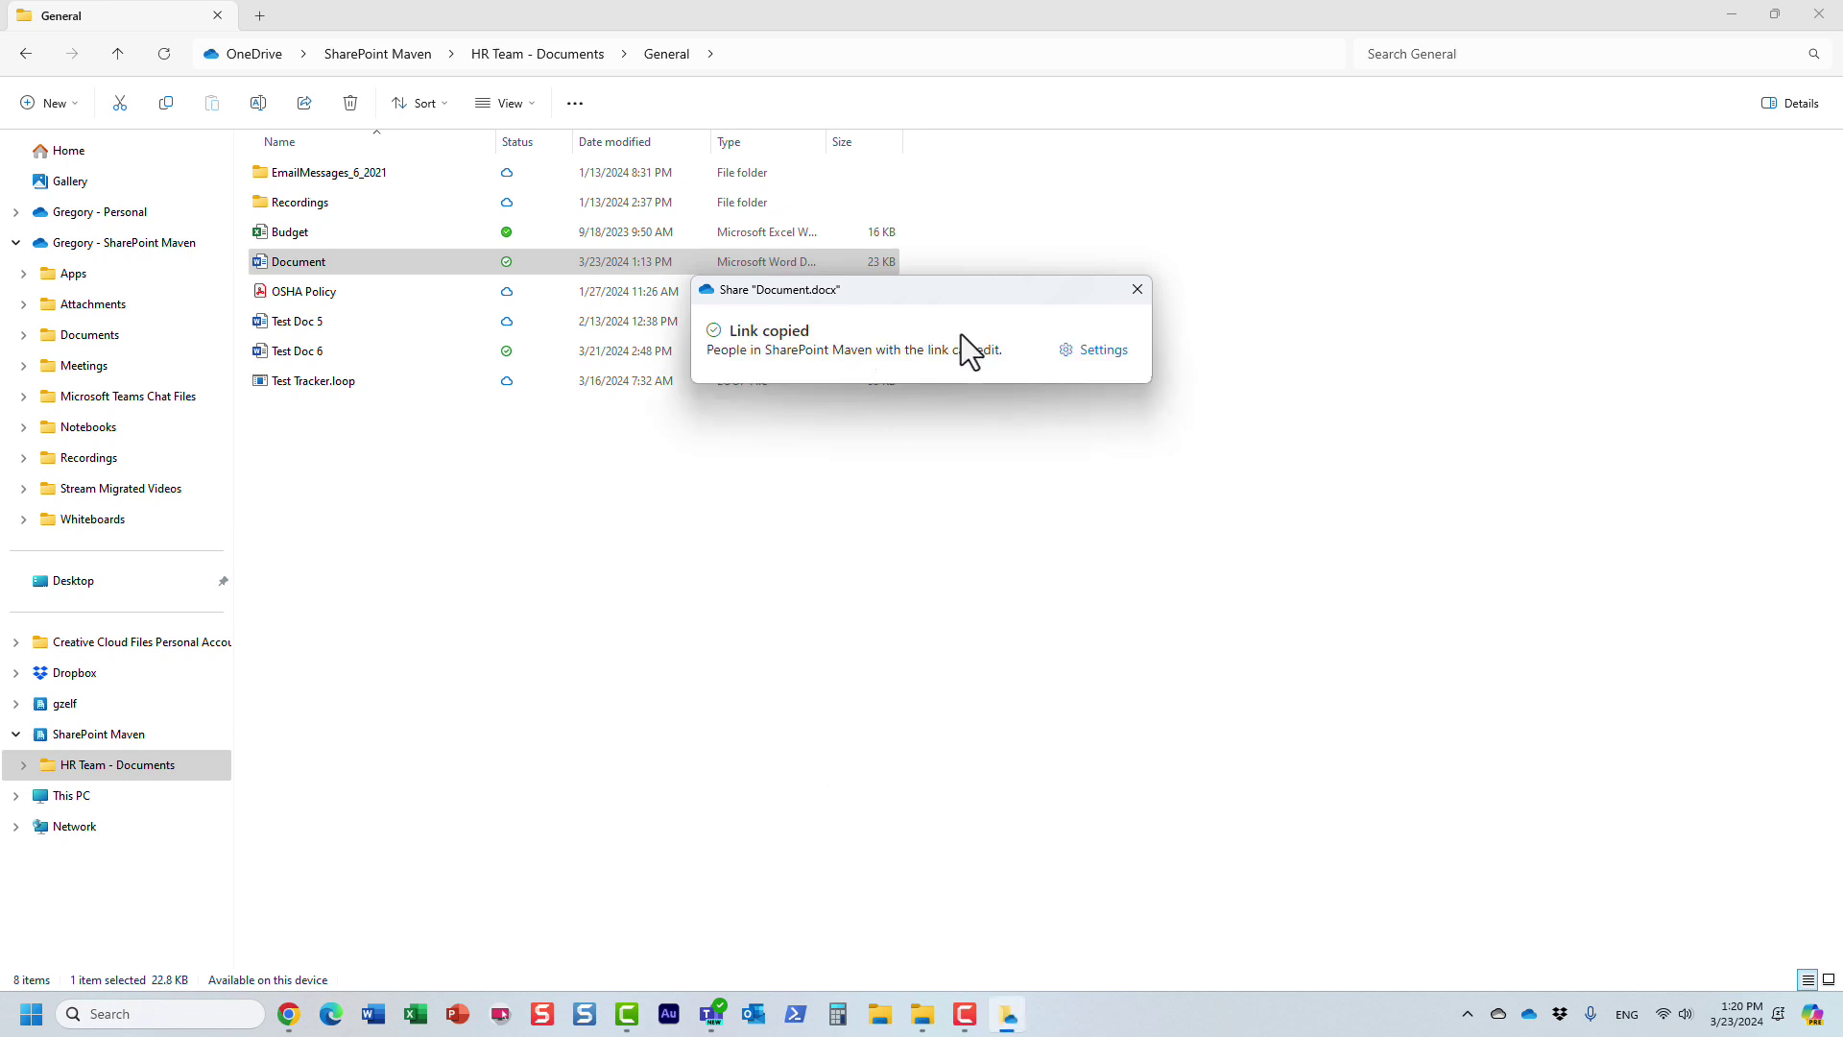
# - Close the link-copied confirmation, then open Document in Word and close it
pyautogui.click(1138, 290)
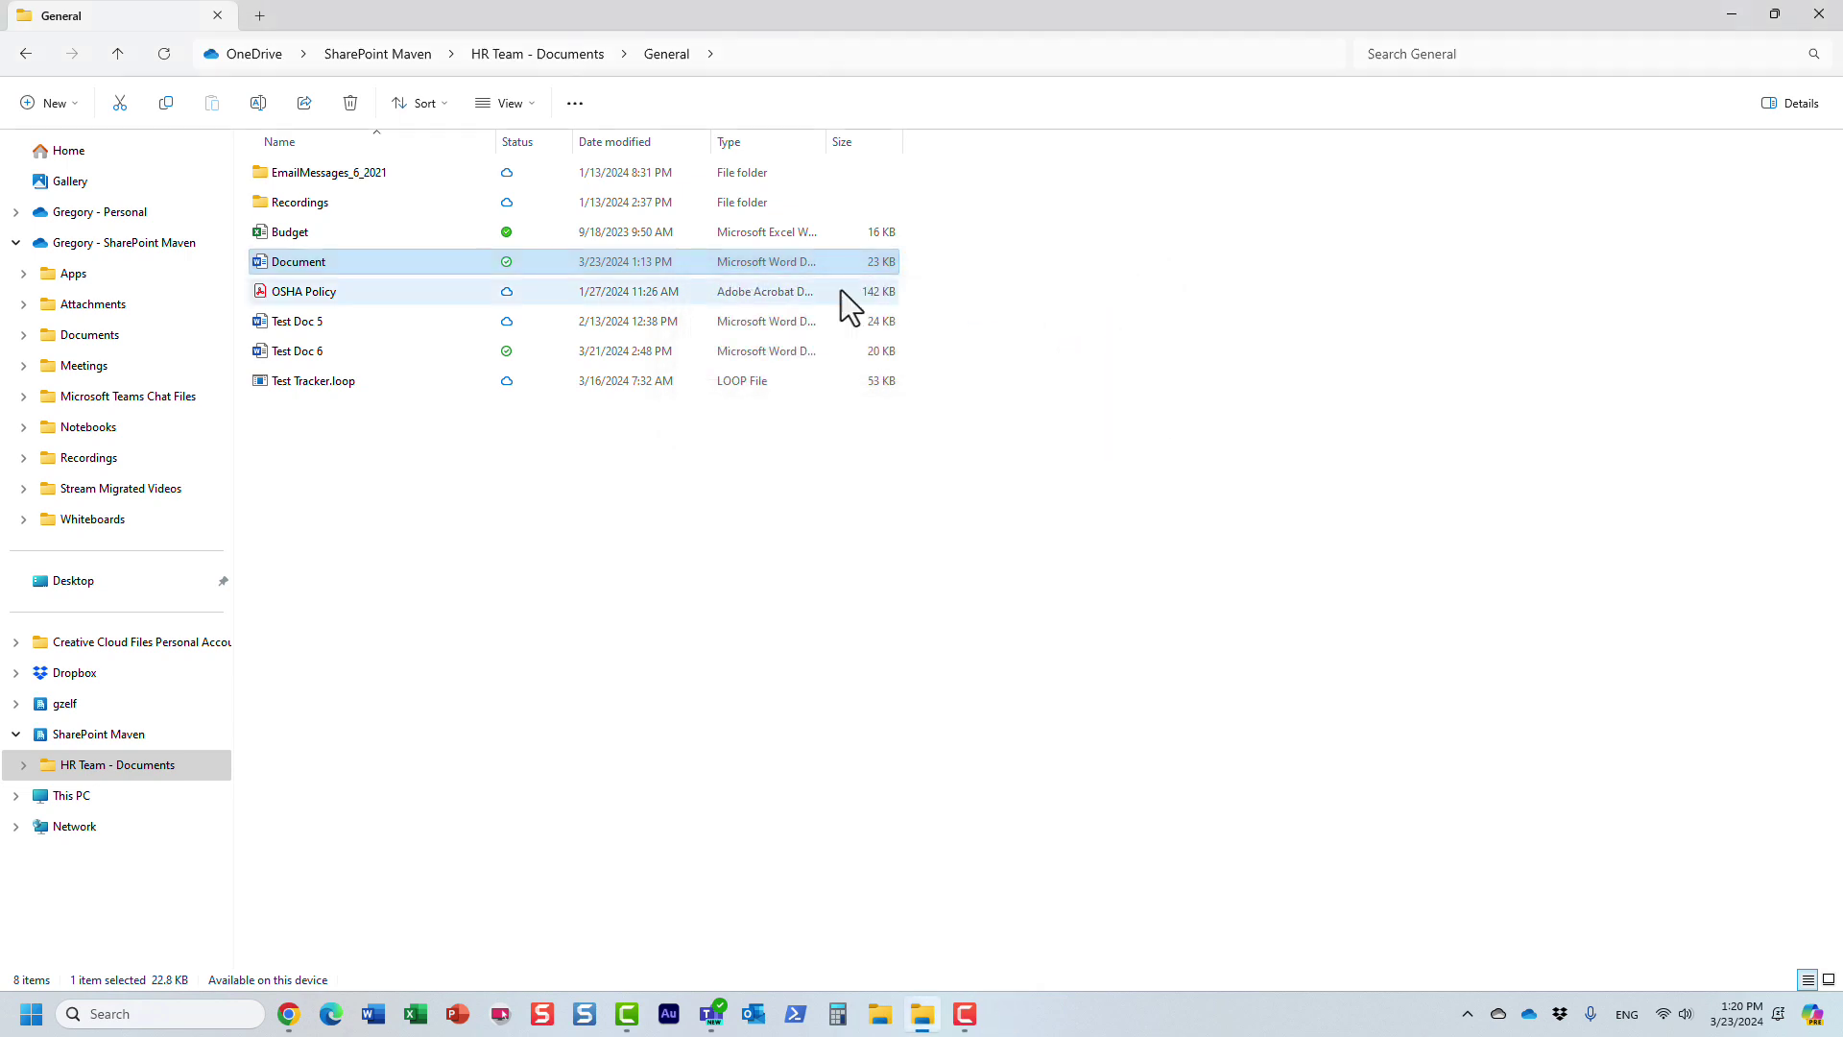
pyautogui.rightClick(382, 257)
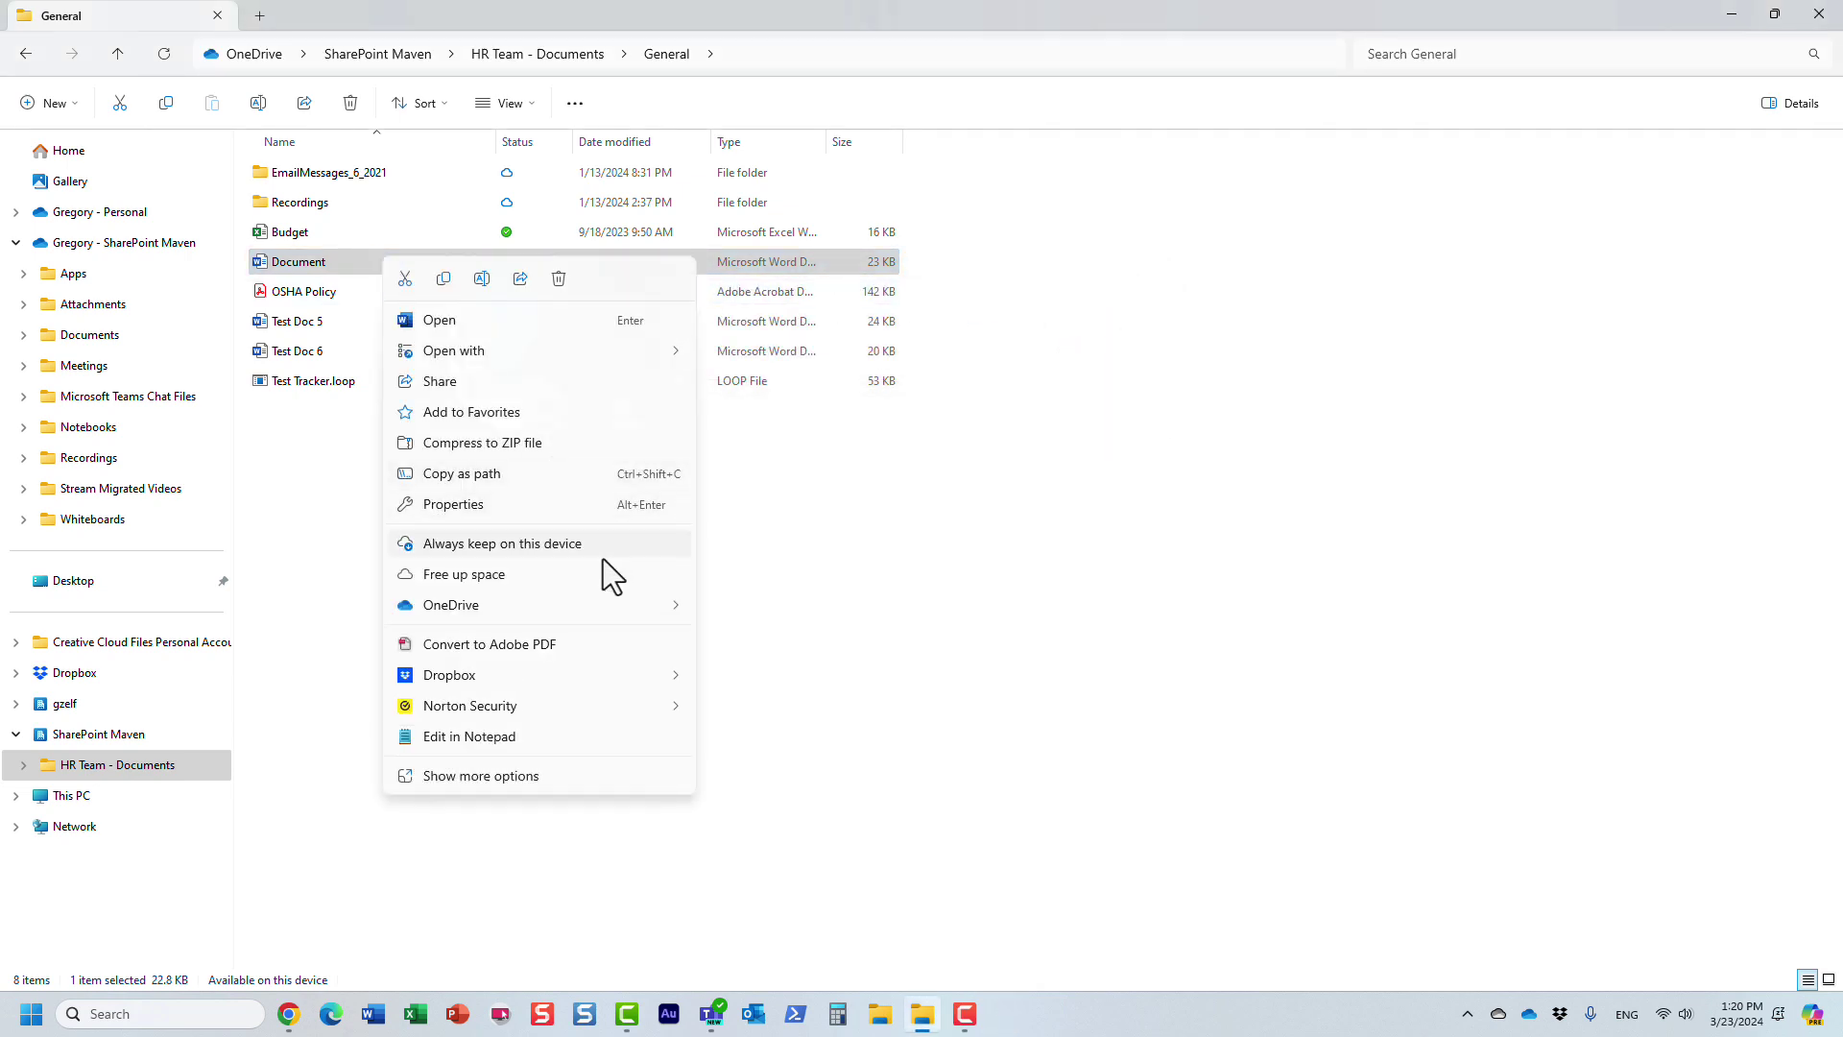
pyautogui.moveTo(649, 602)
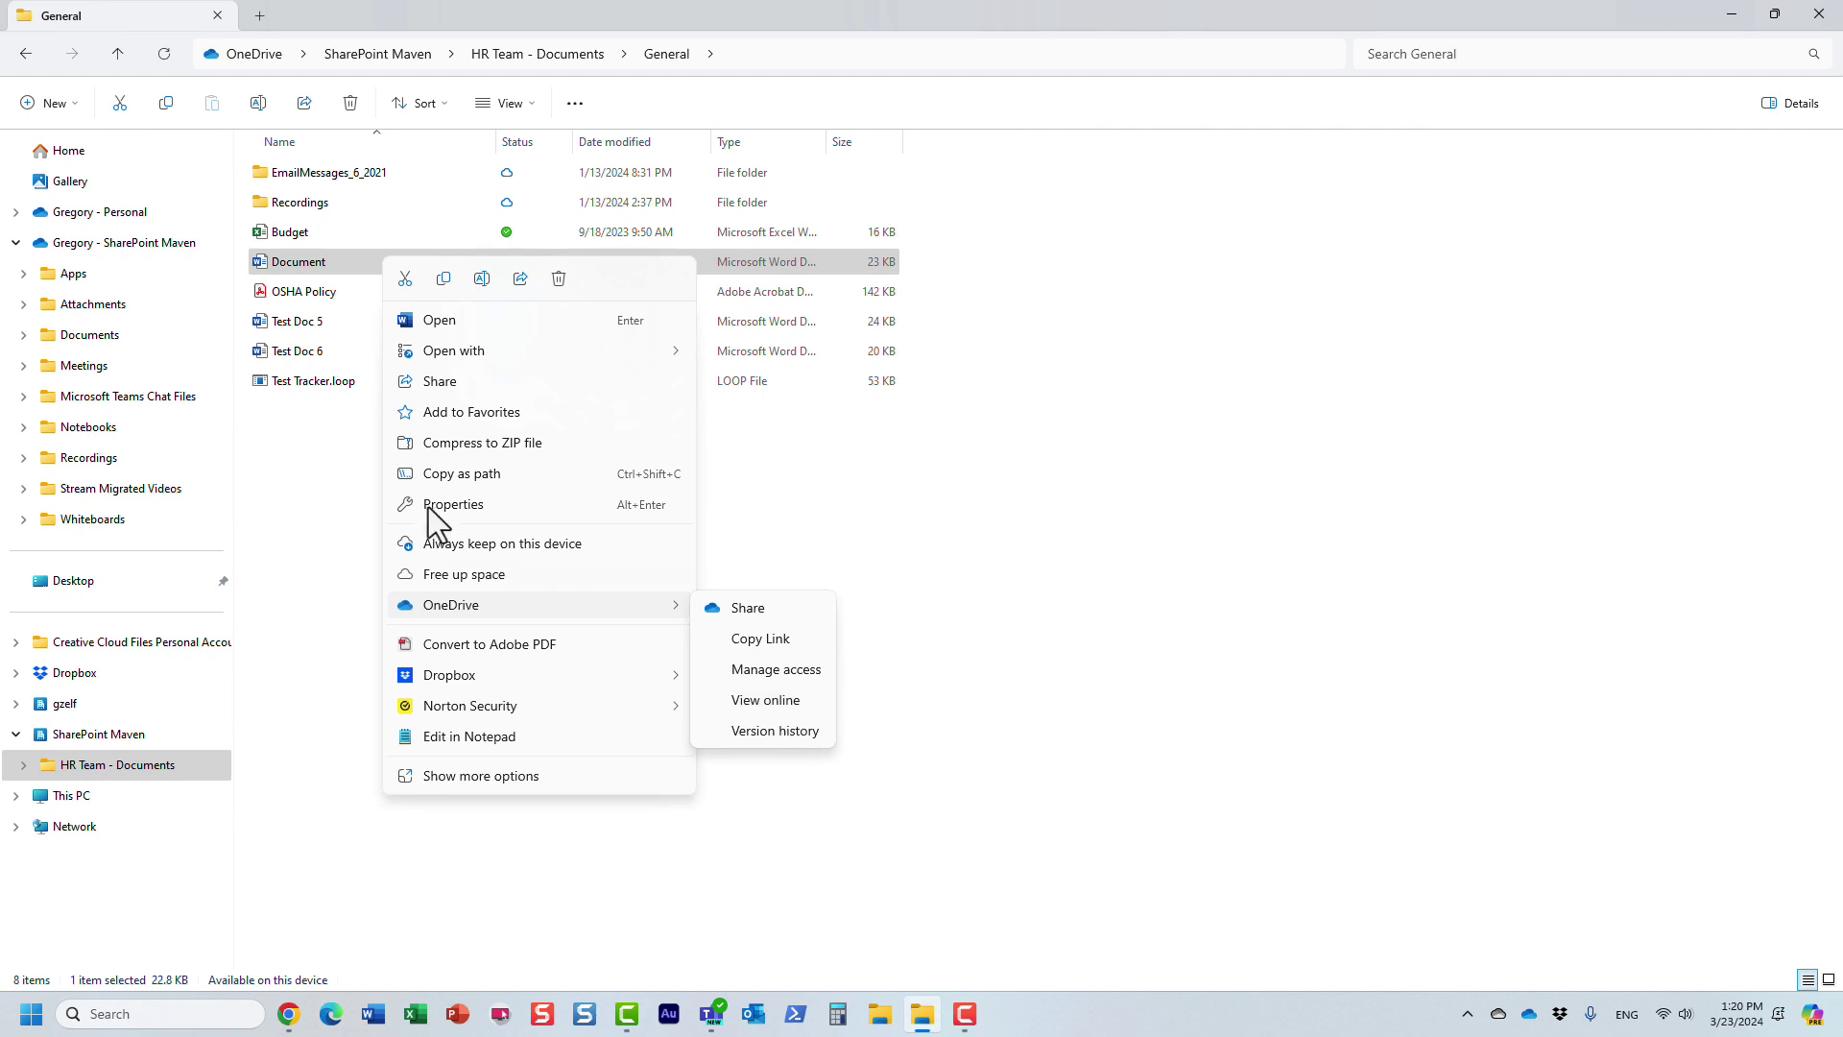
pyautogui.click(309, 442)
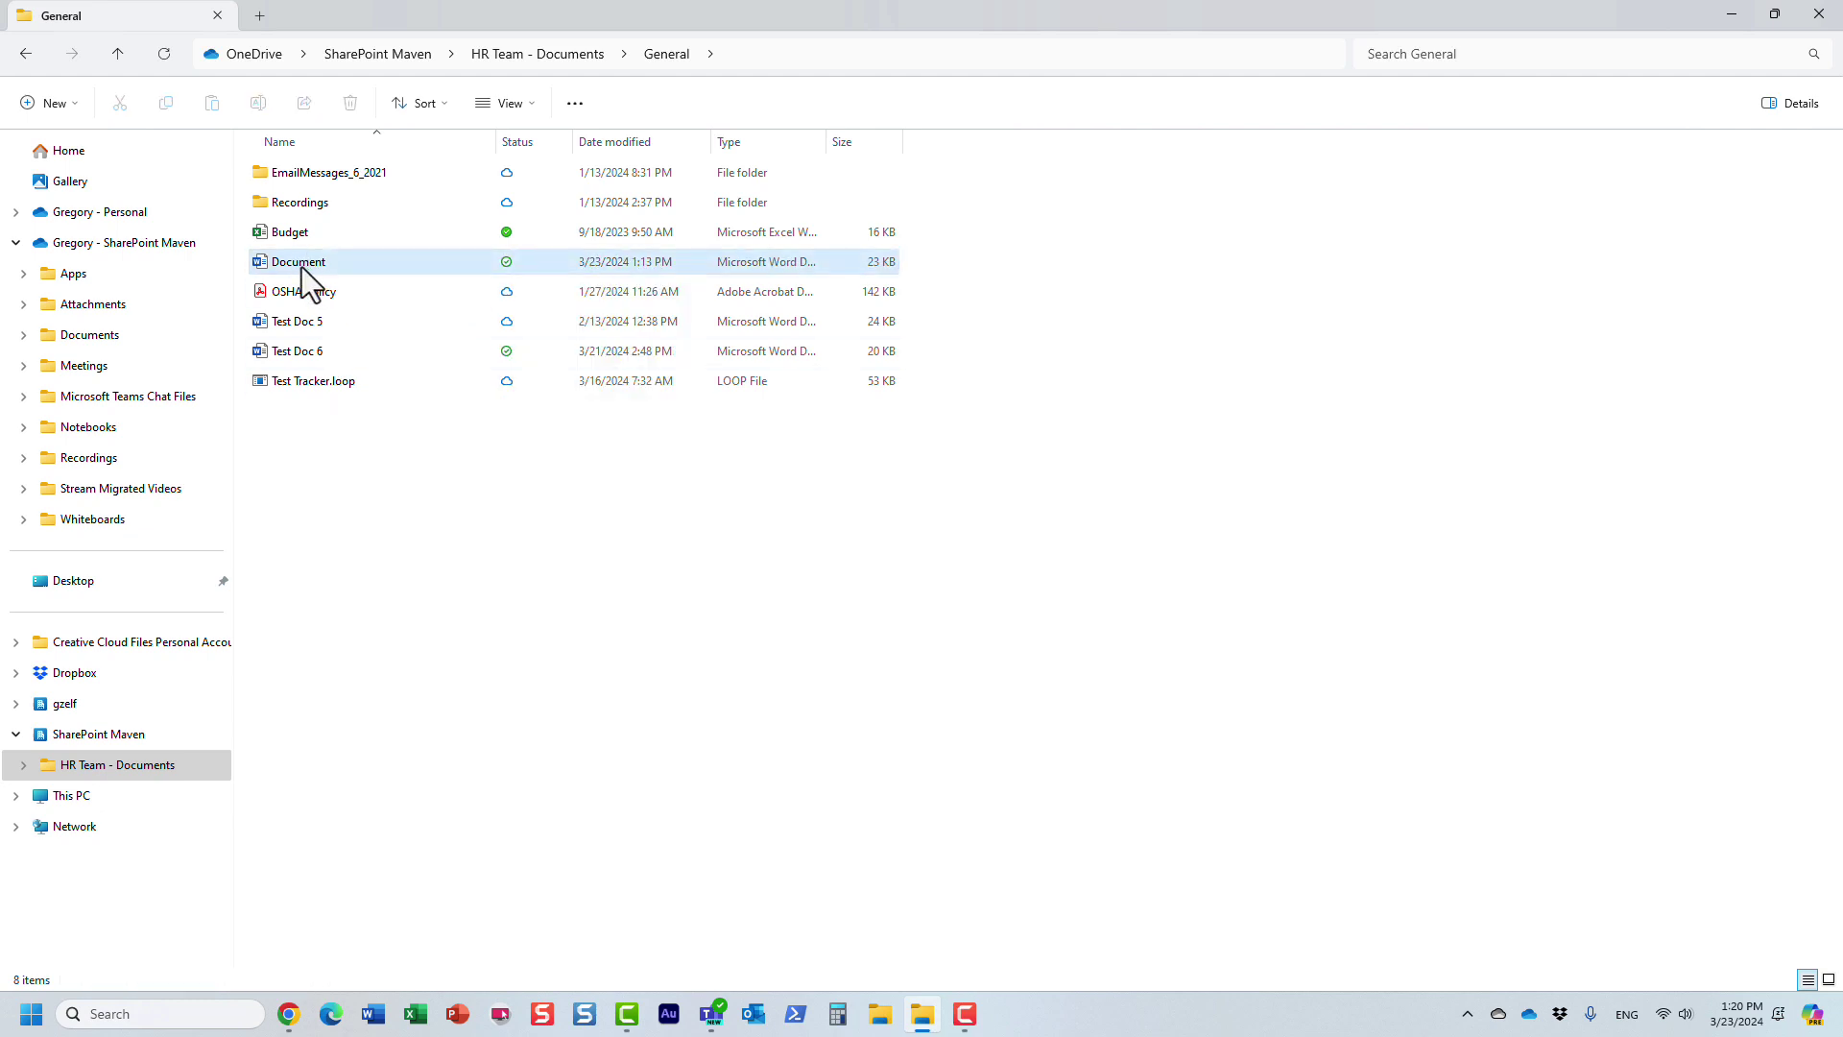
pyautogui.doubleClick(305, 265)
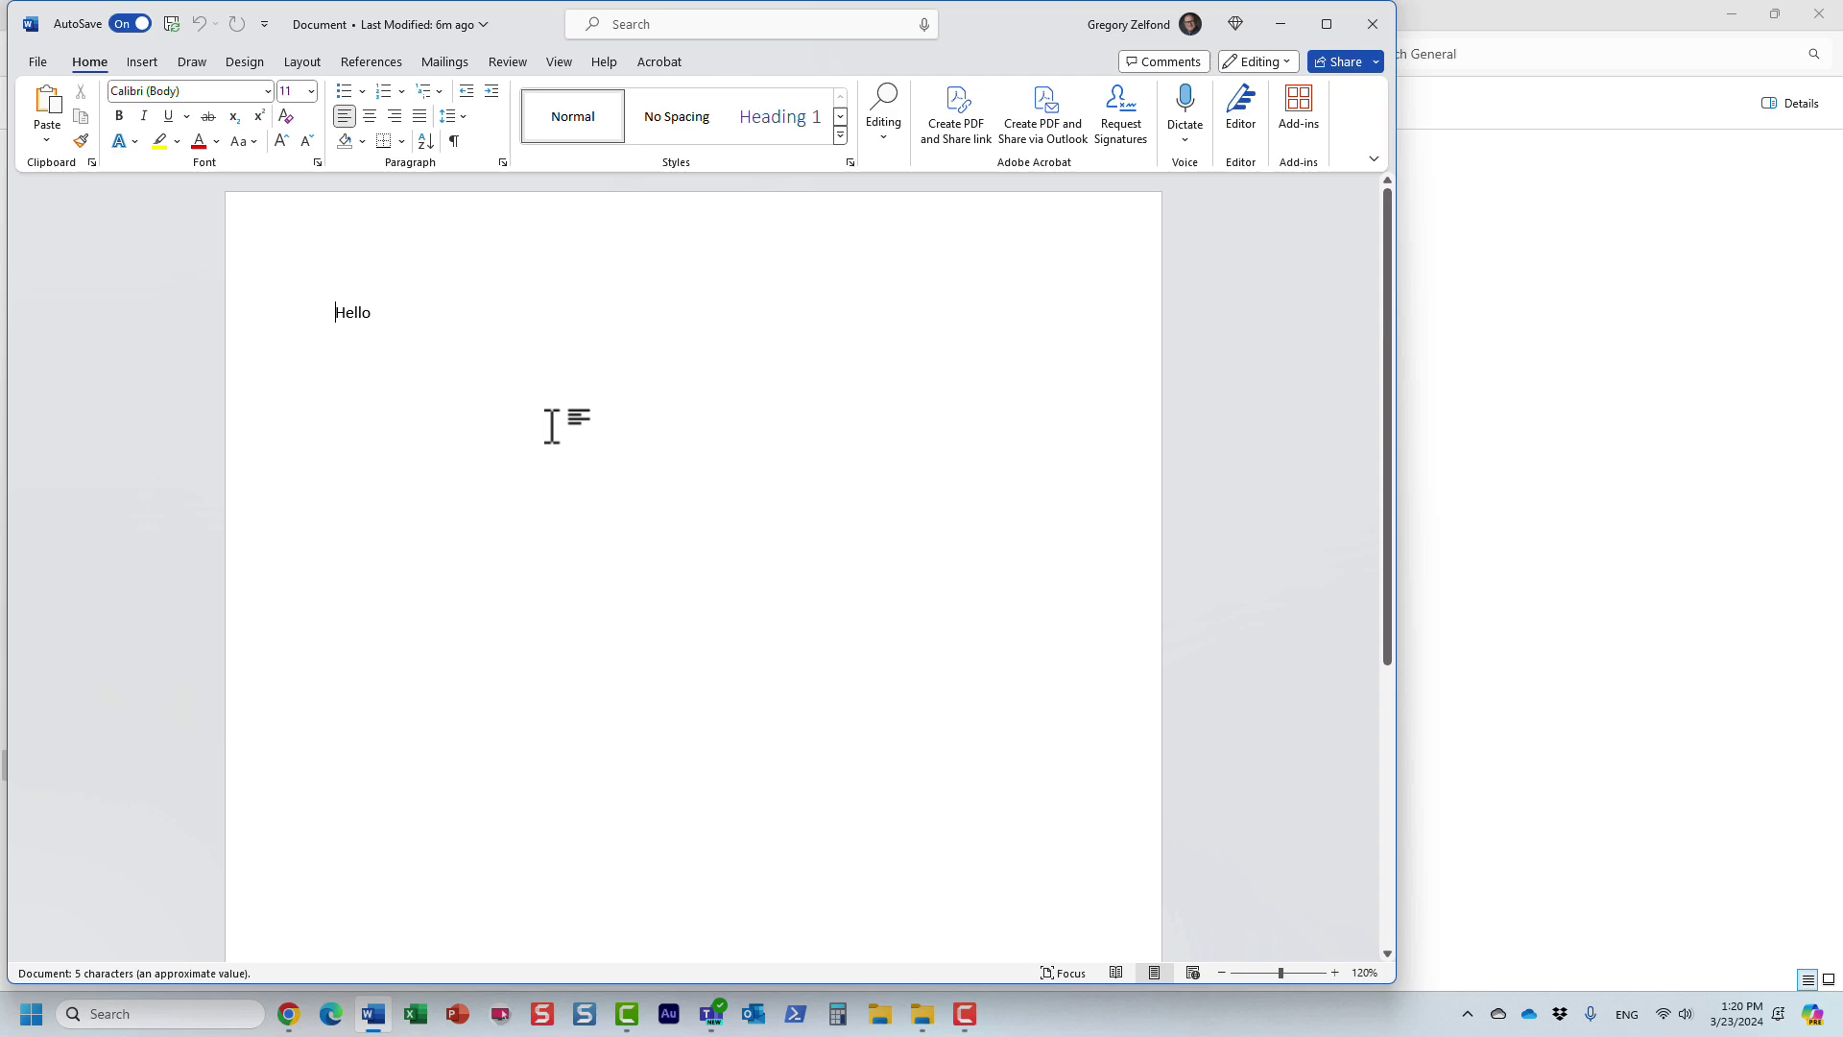
pyautogui.click(1367, 27)
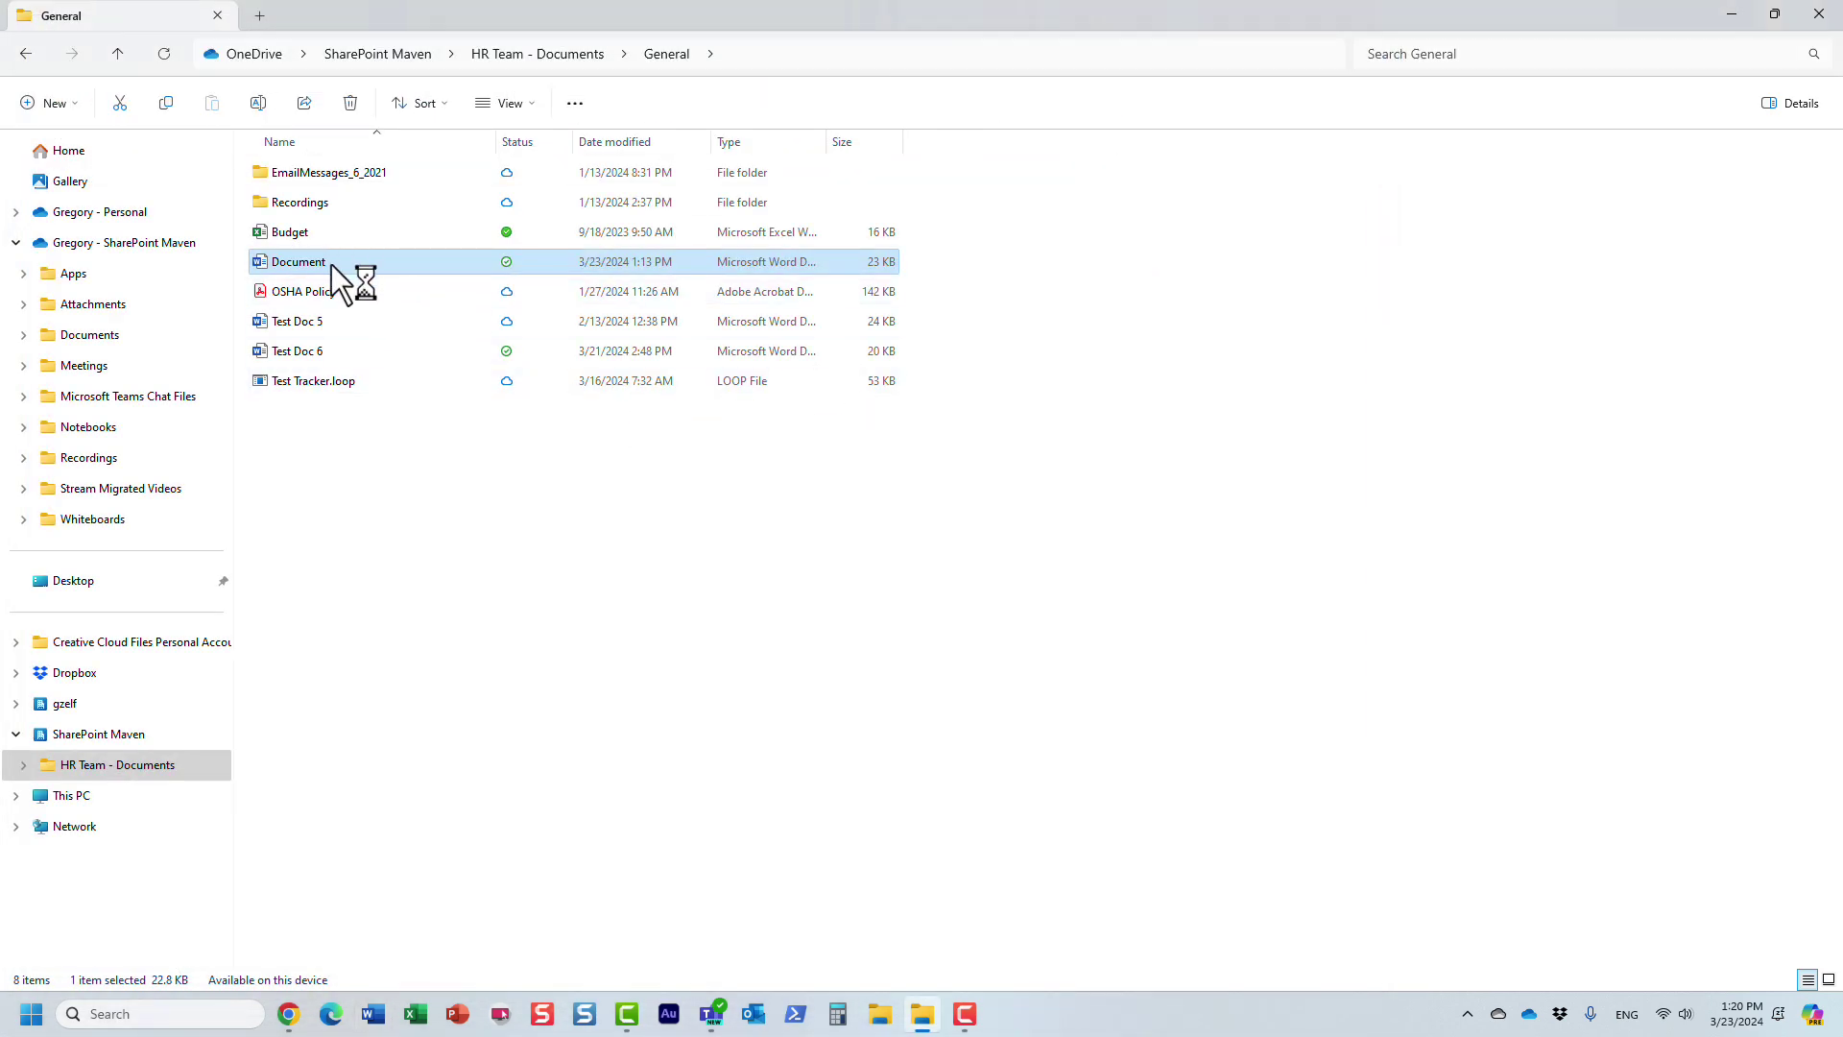
# - View Document online through OneDrive, then close the online copy
pyautogui.rightClick(331, 263)
pyautogui.moveTo(605, 609)
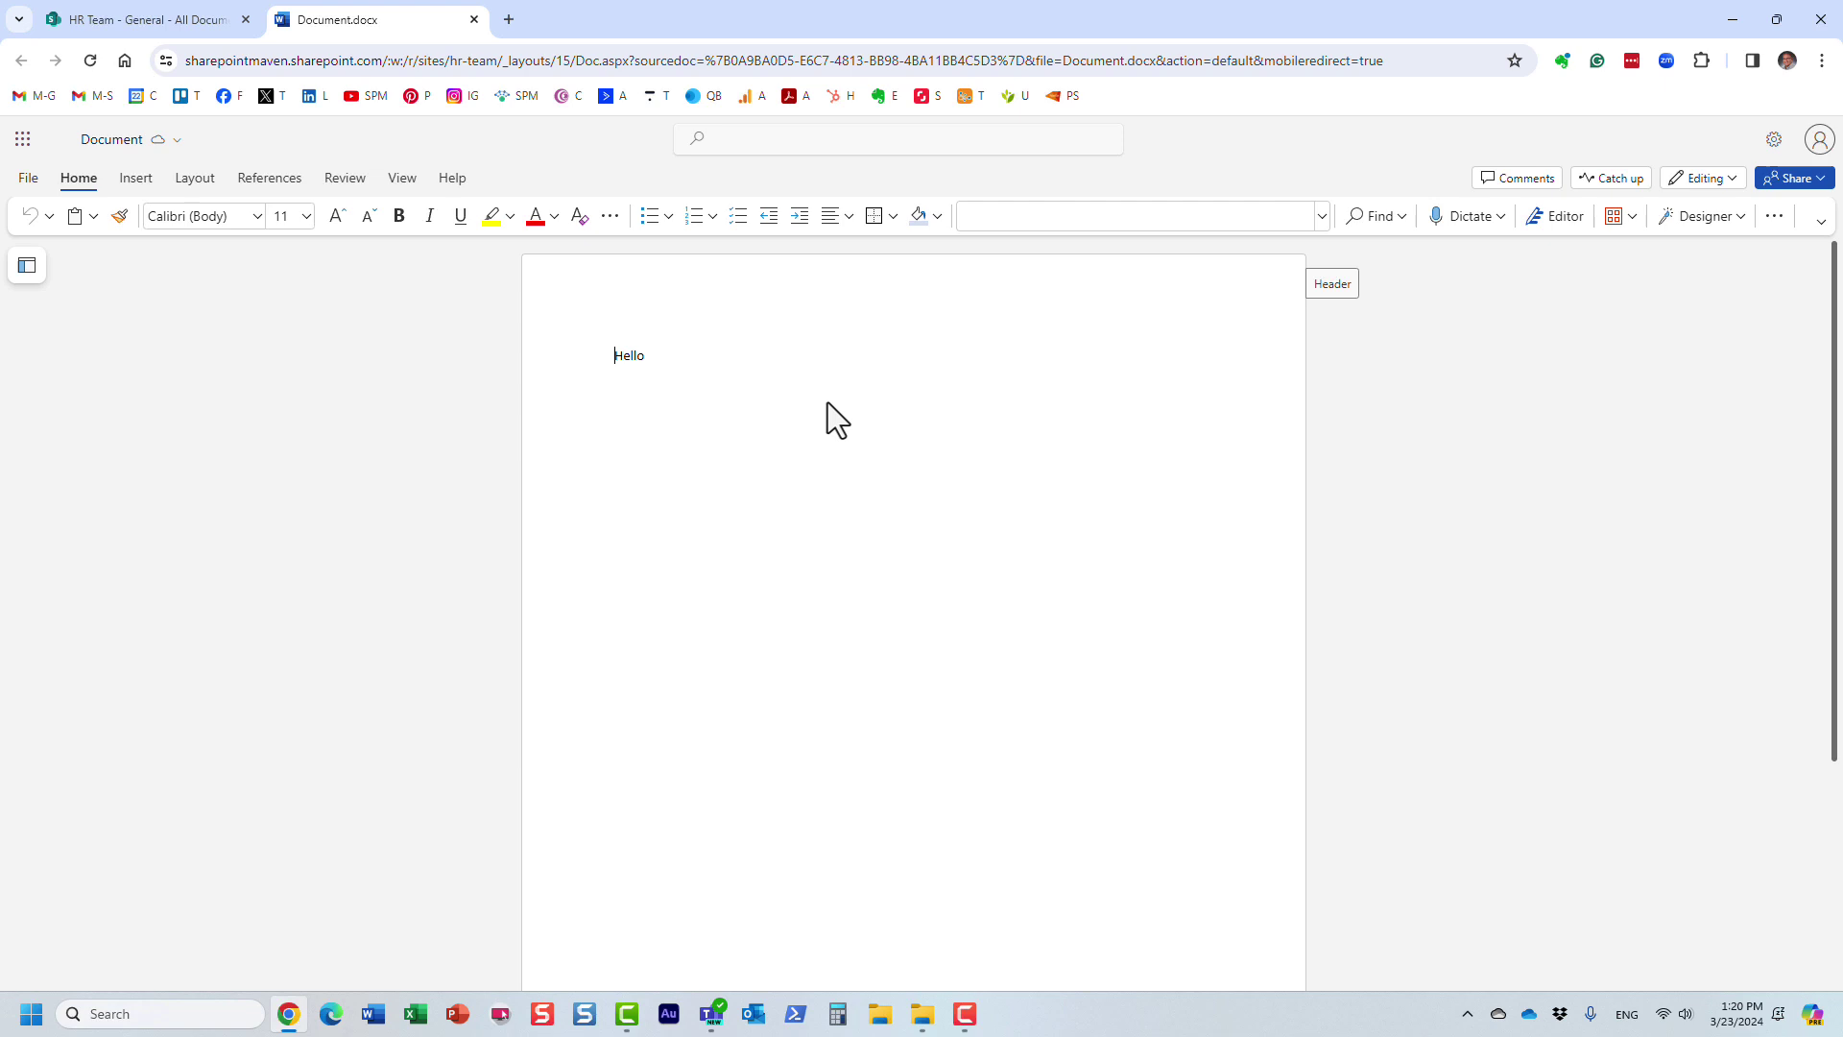
pyautogui.click(473, 19)
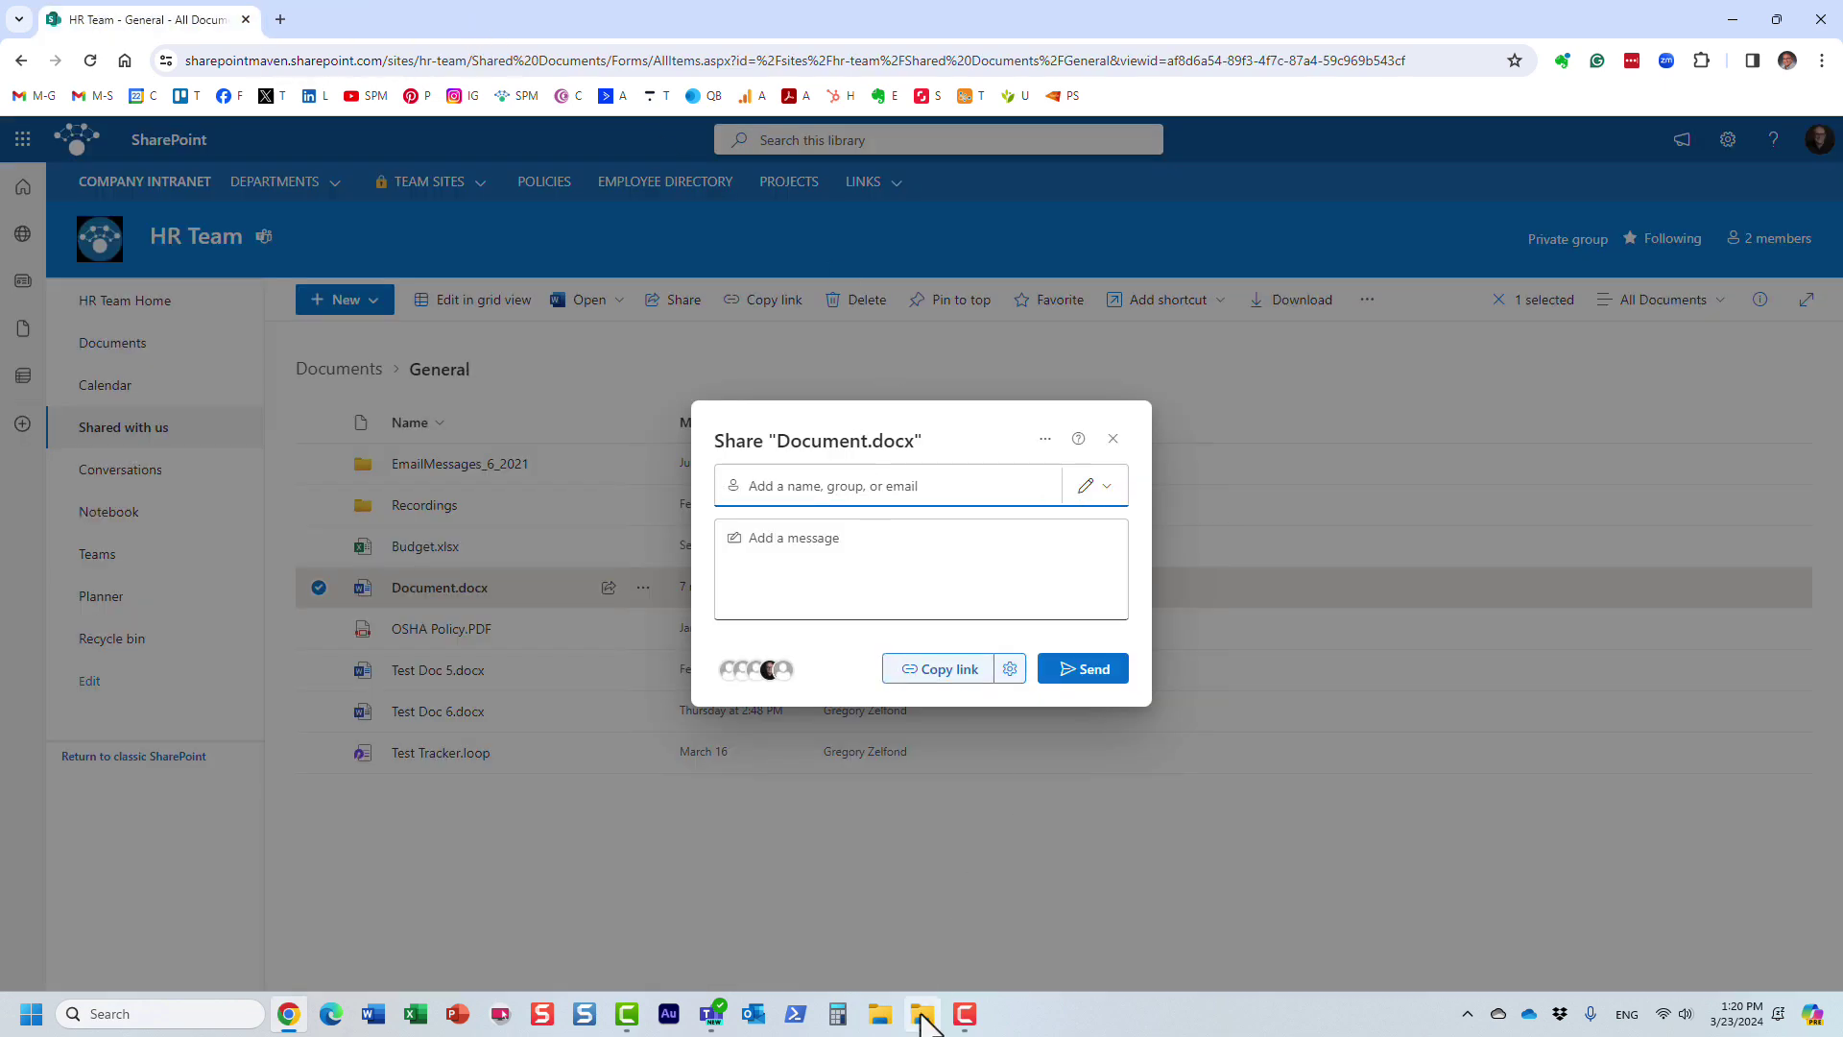
# - In the General folder window, open OneDrive > Manage access for Document
pyautogui.moveTo(922, 1008)
pyautogui.click(933, 936)
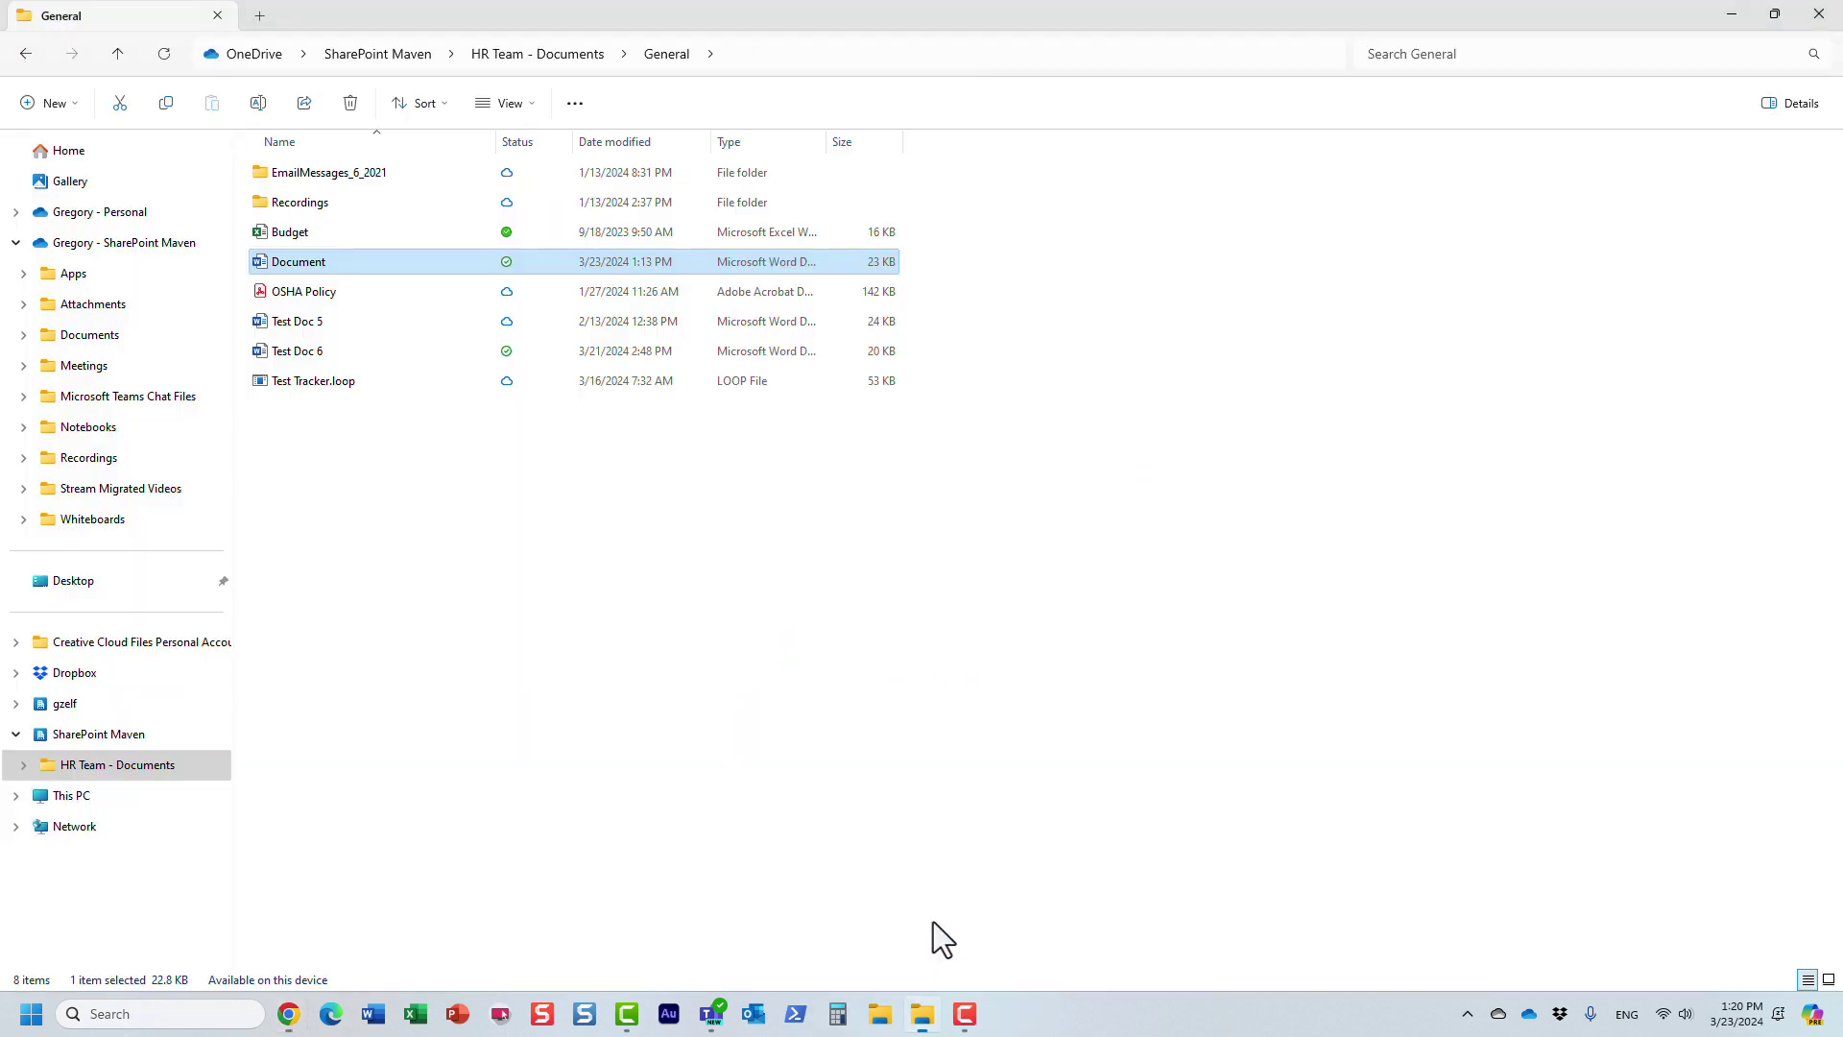
pyautogui.rightClick(347, 265)
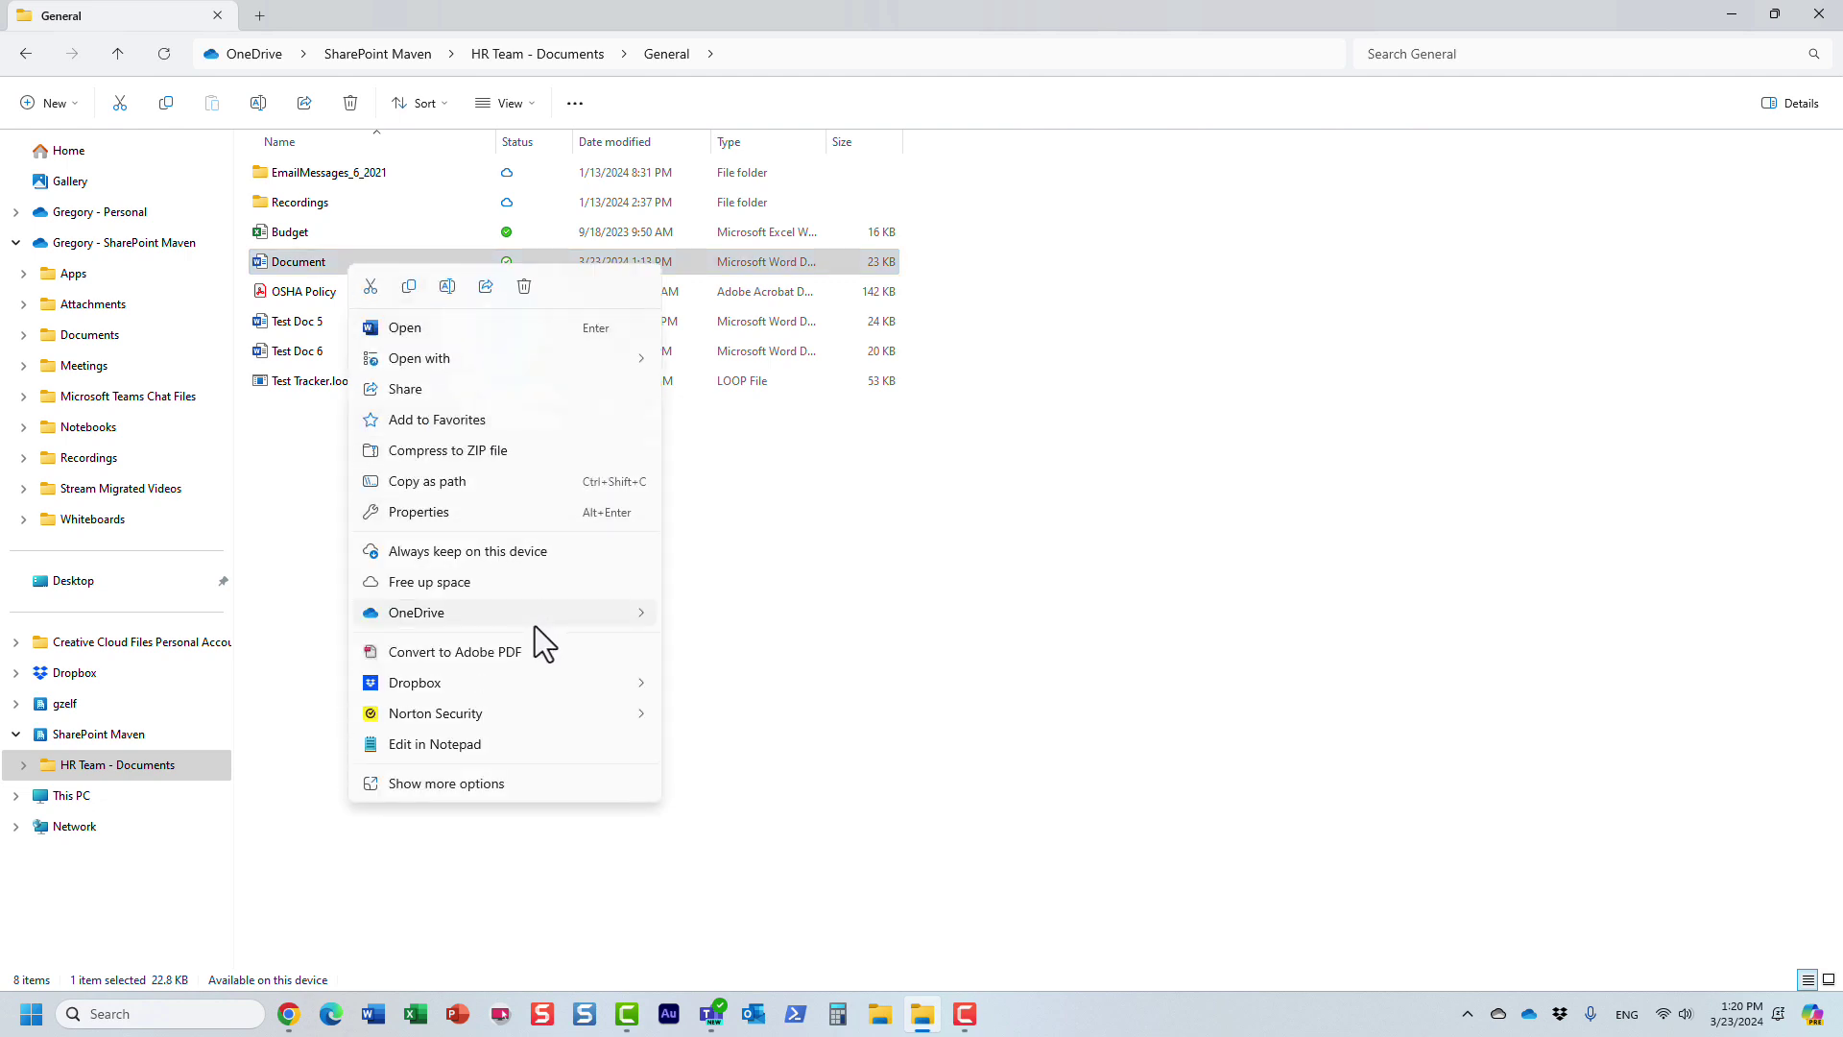
pyautogui.moveTo(540, 624)
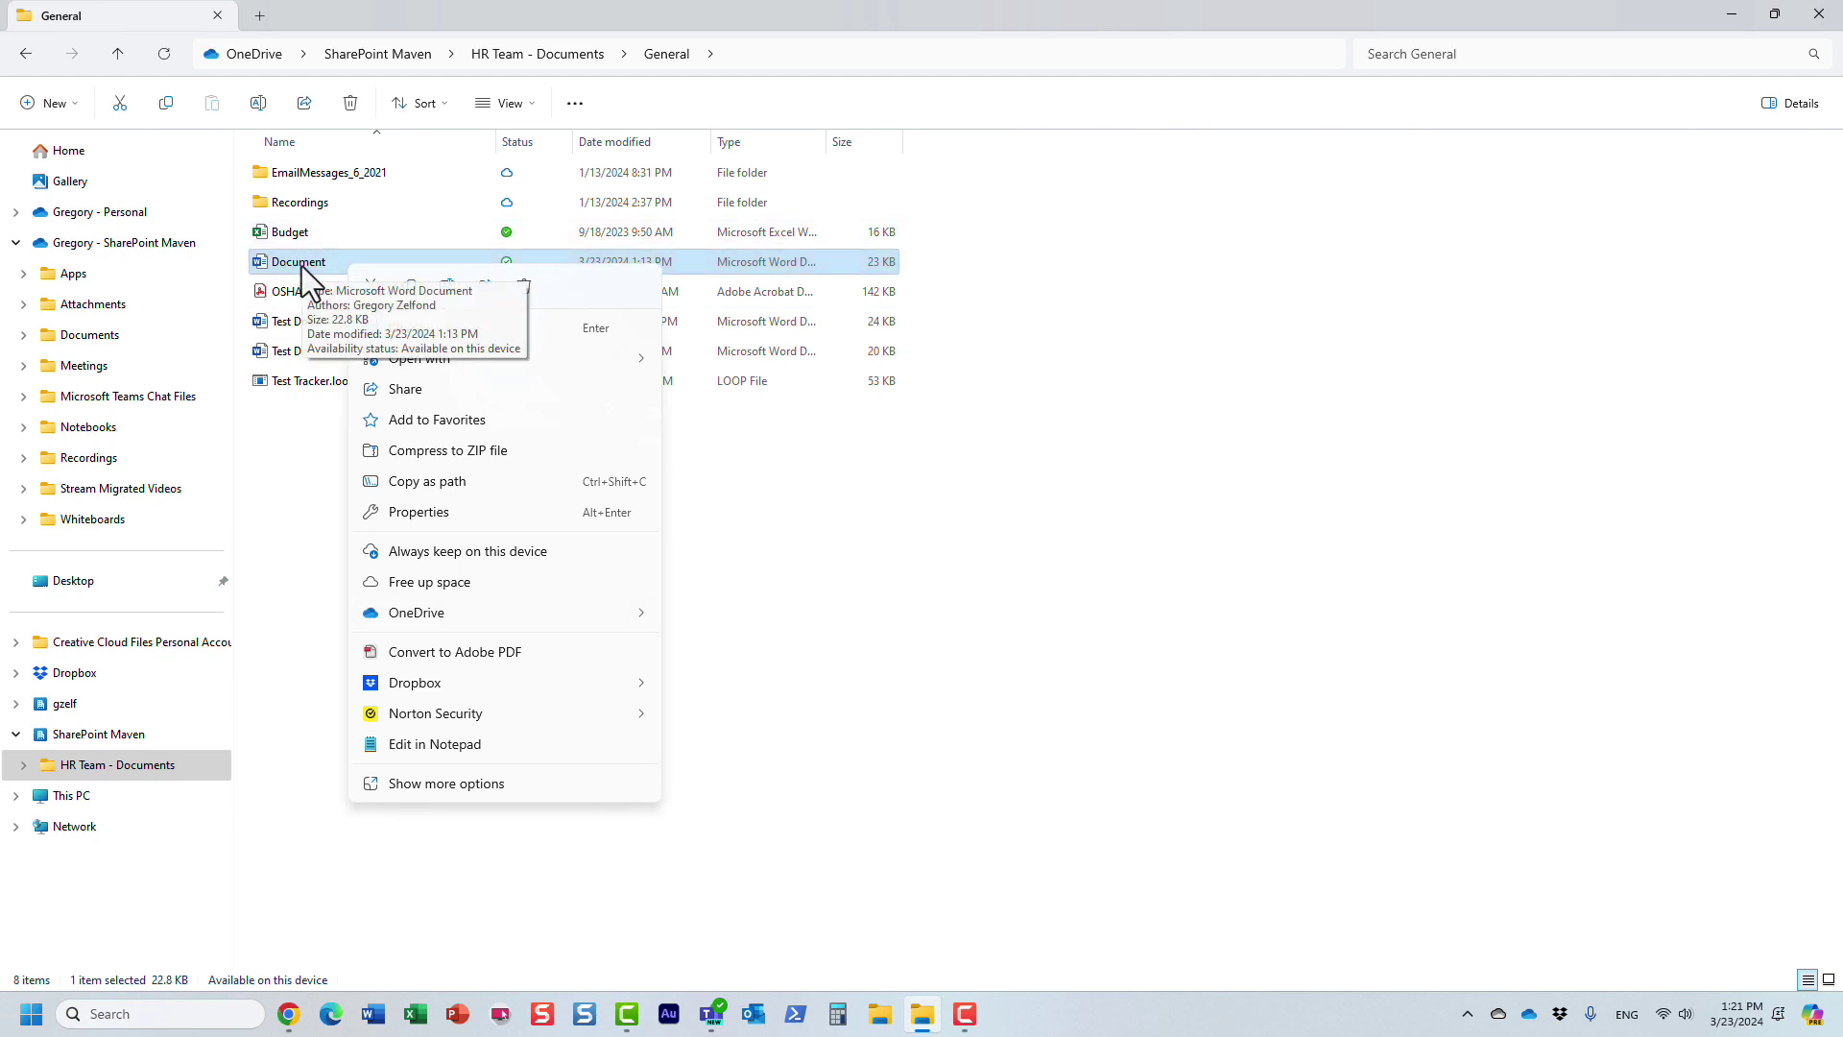
pyautogui.moveTo(587, 607)
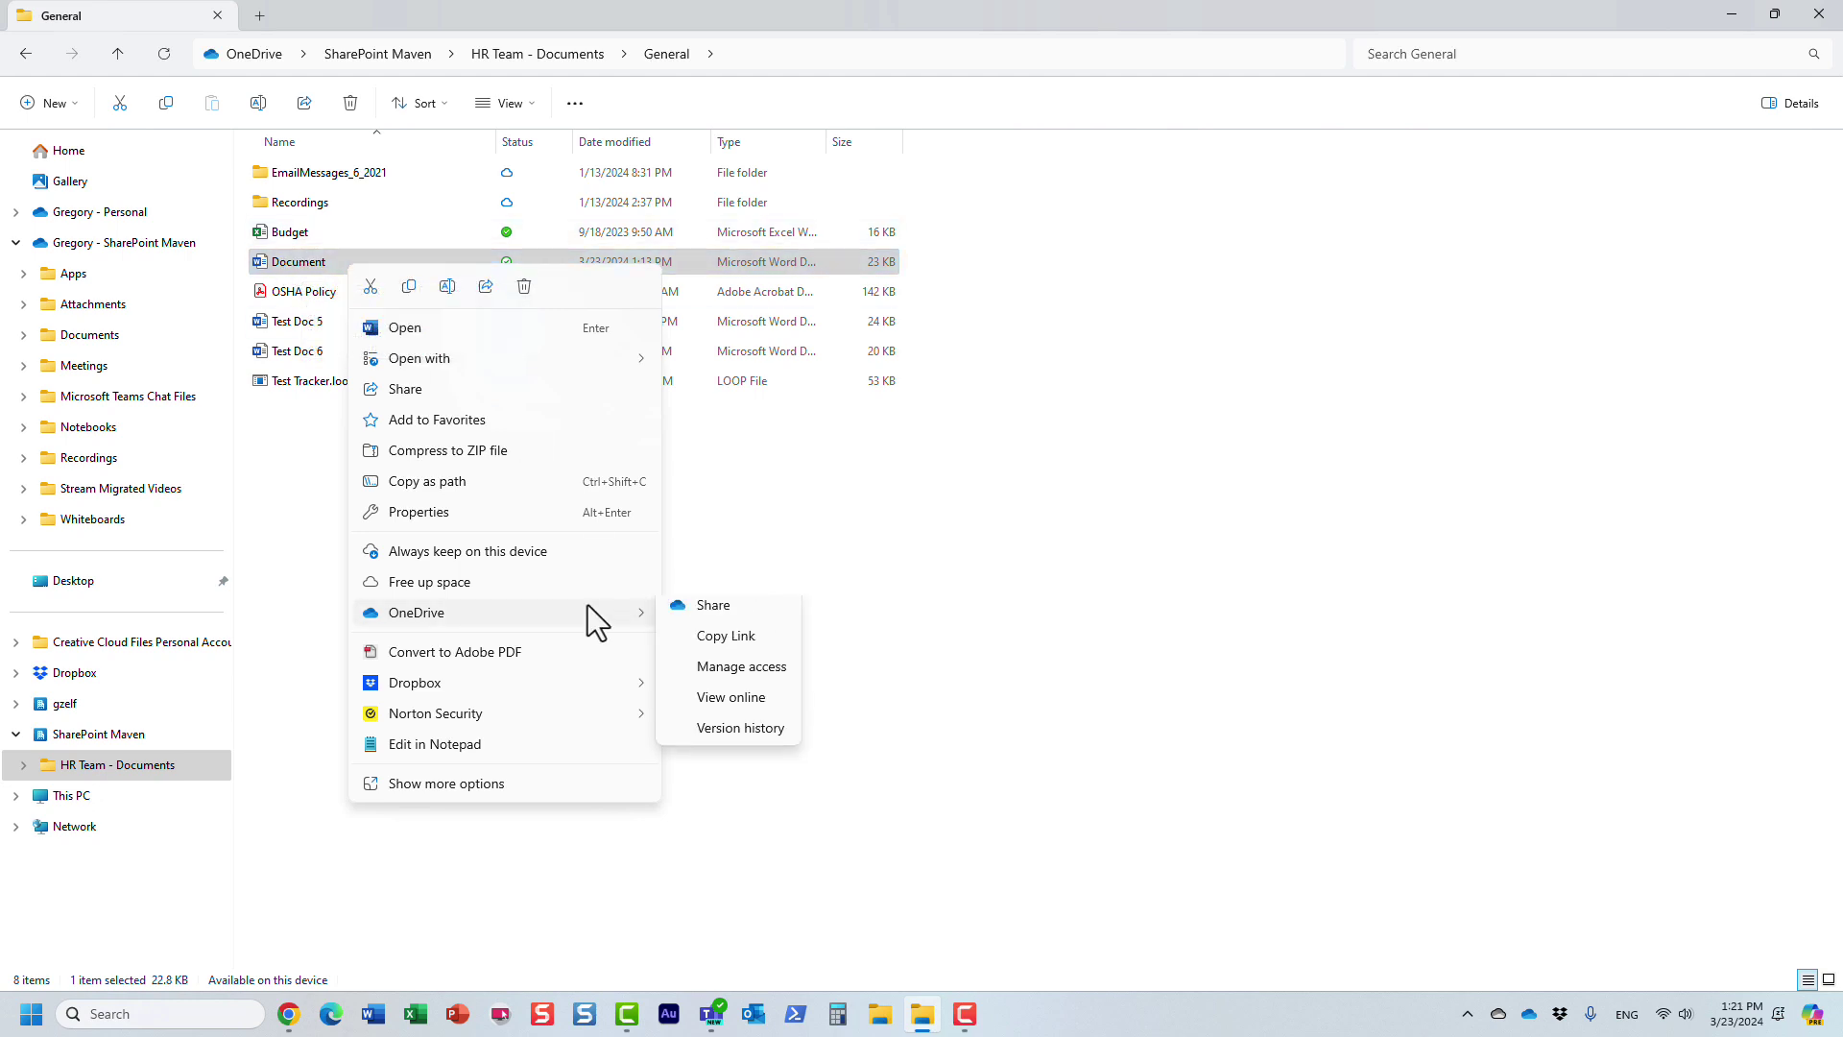
pyautogui.click(746, 677)
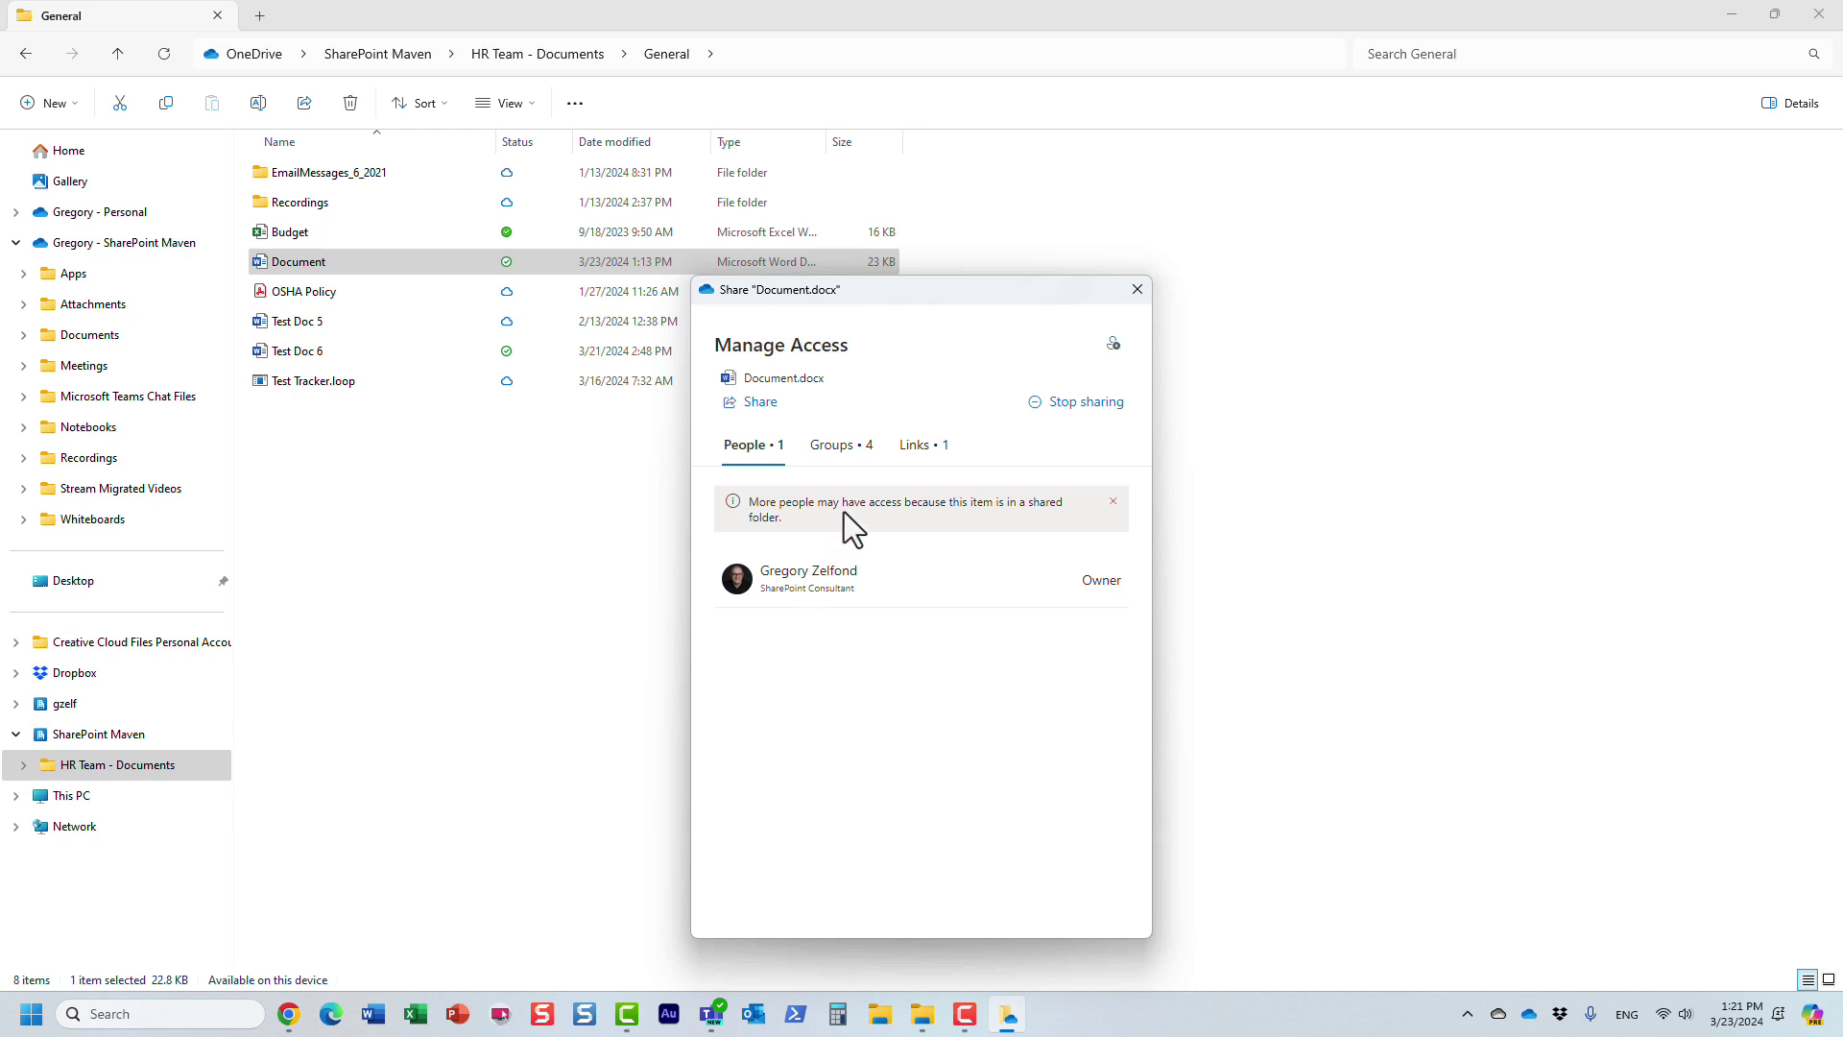
# - Under Groups, remove HR Team Members' direct access to Document.docx and confirm
pyautogui.click(843, 447)
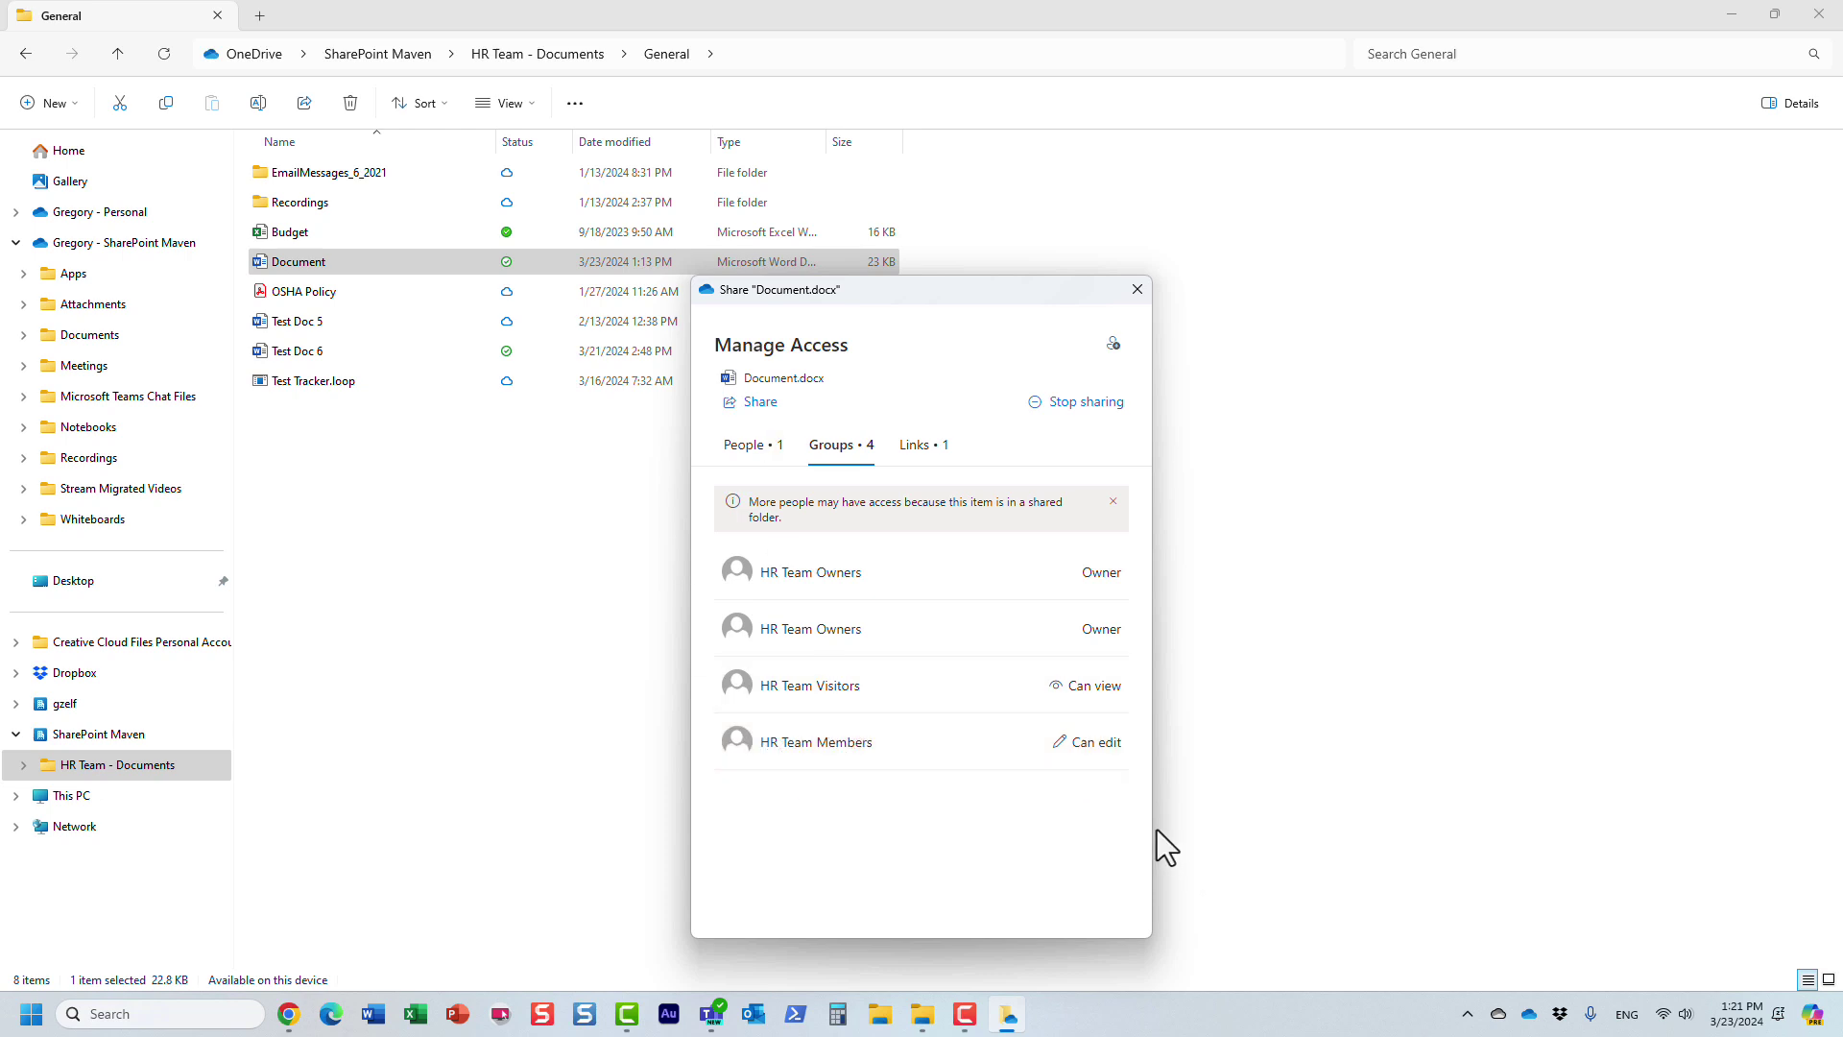
pyautogui.click(1096, 749)
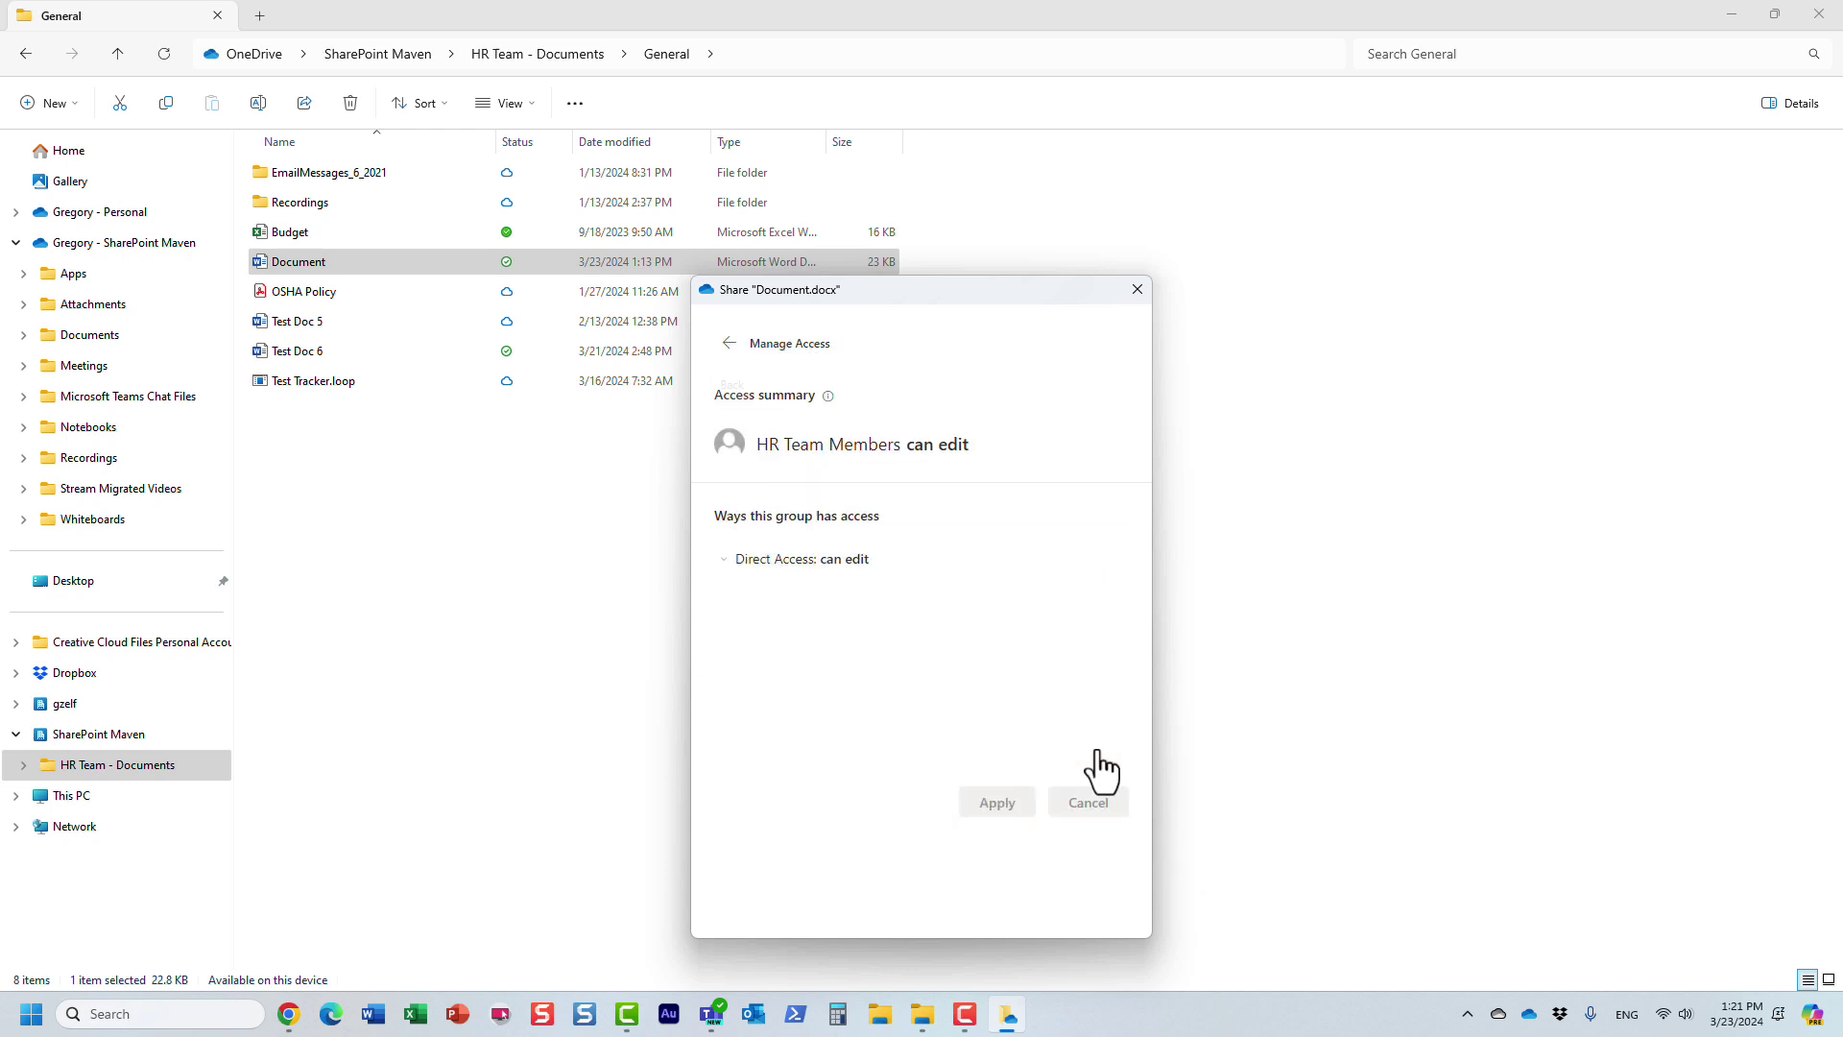
pyautogui.click(864, 563)
pyautogui.click(845, 629)
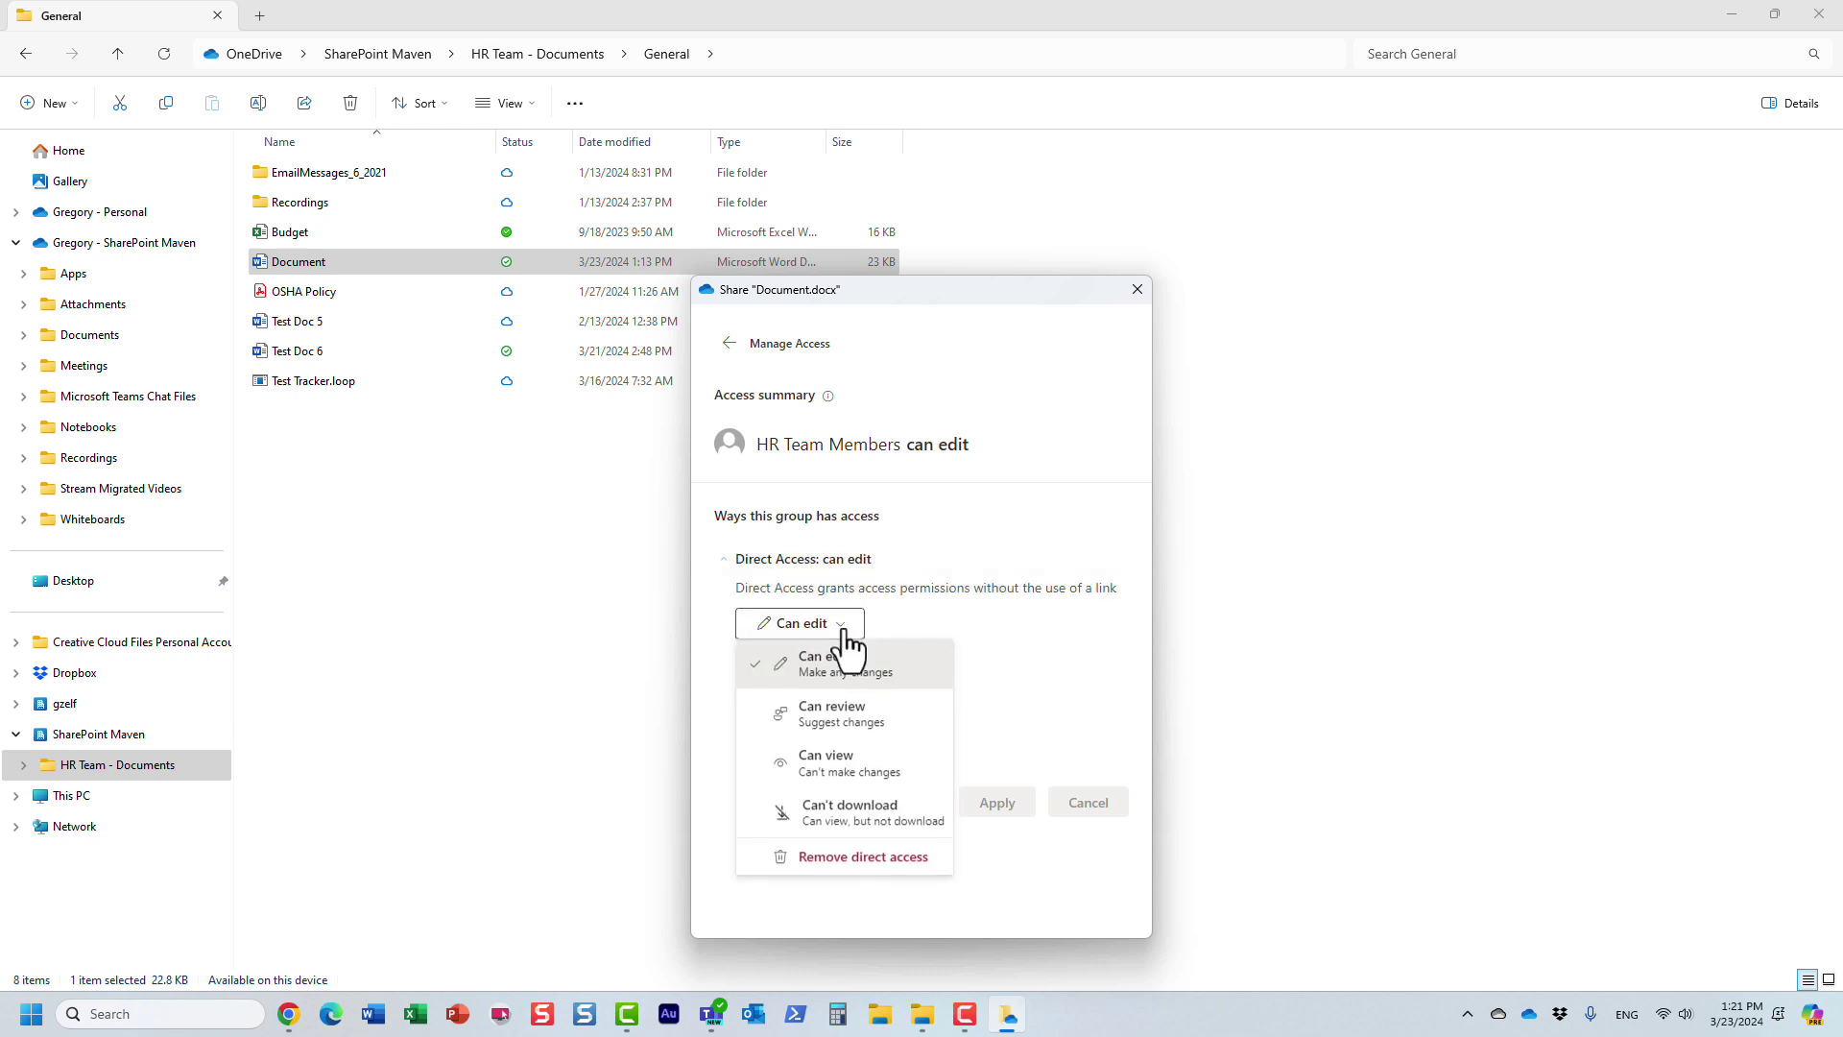
pyautogui.click(864, 859)
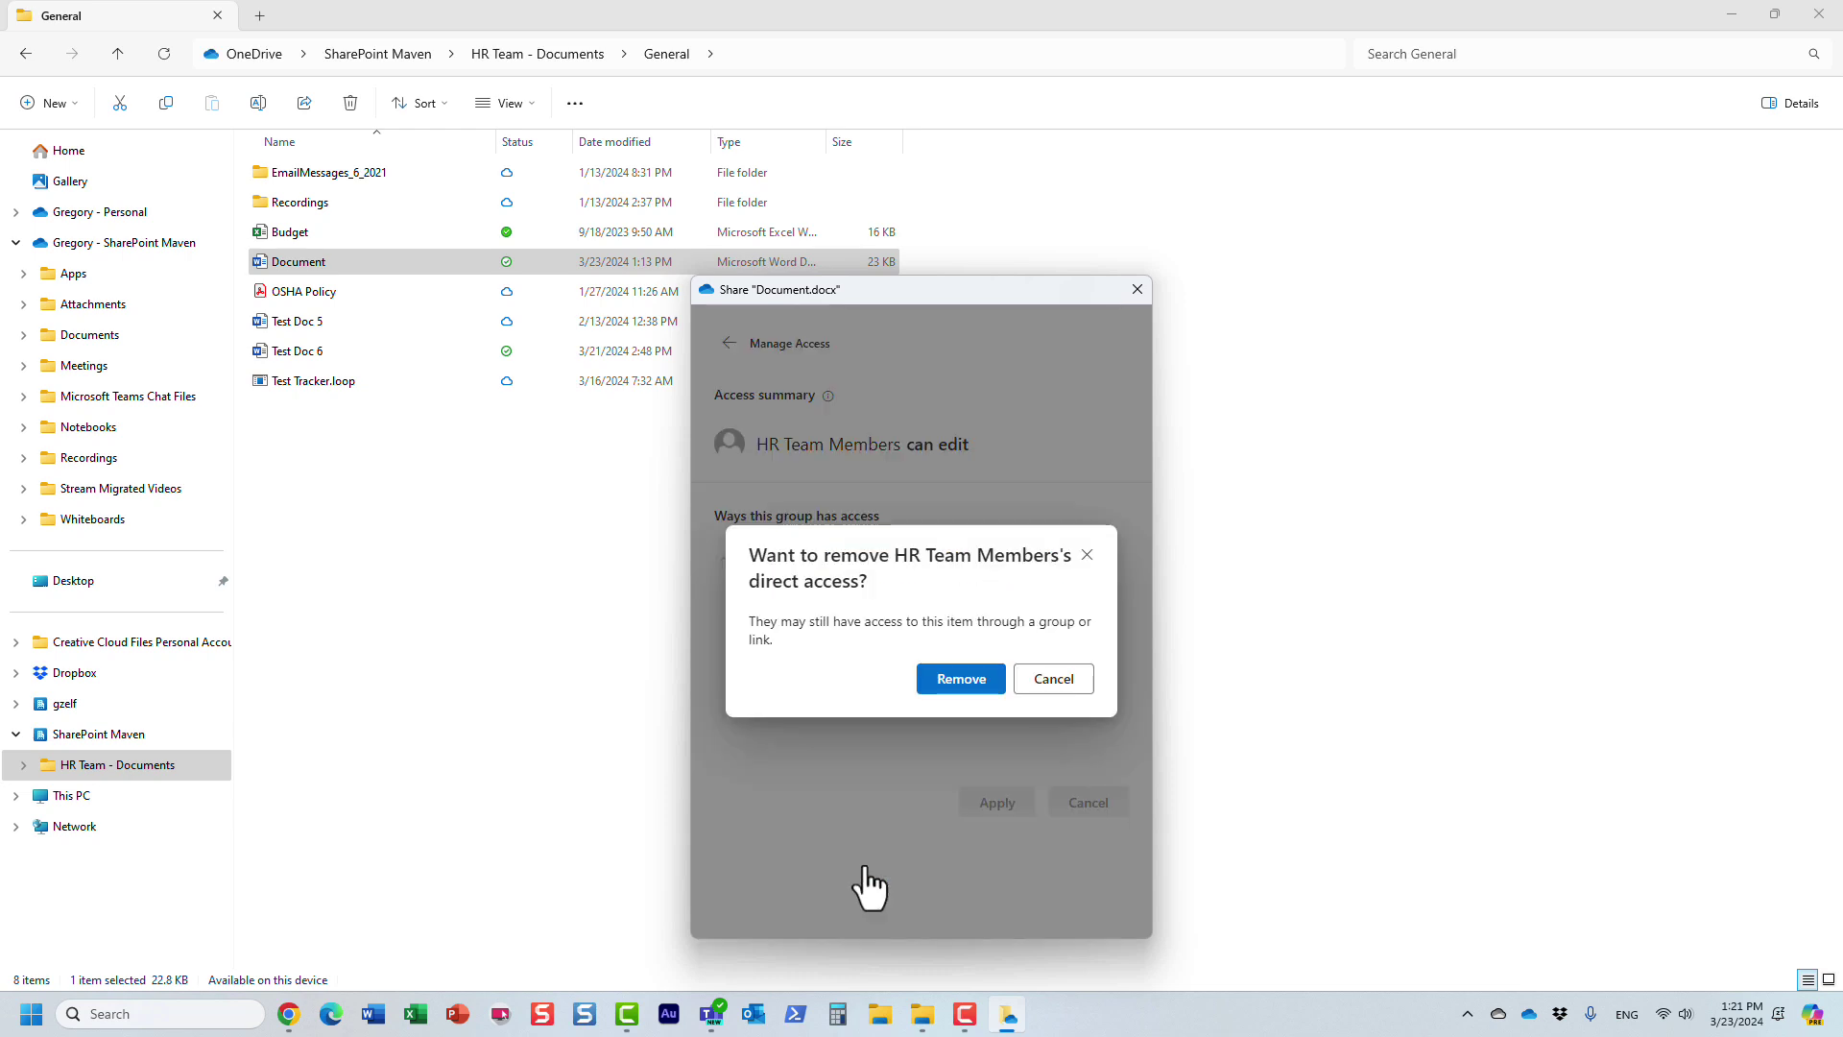
pyautogui.click(962, 683)
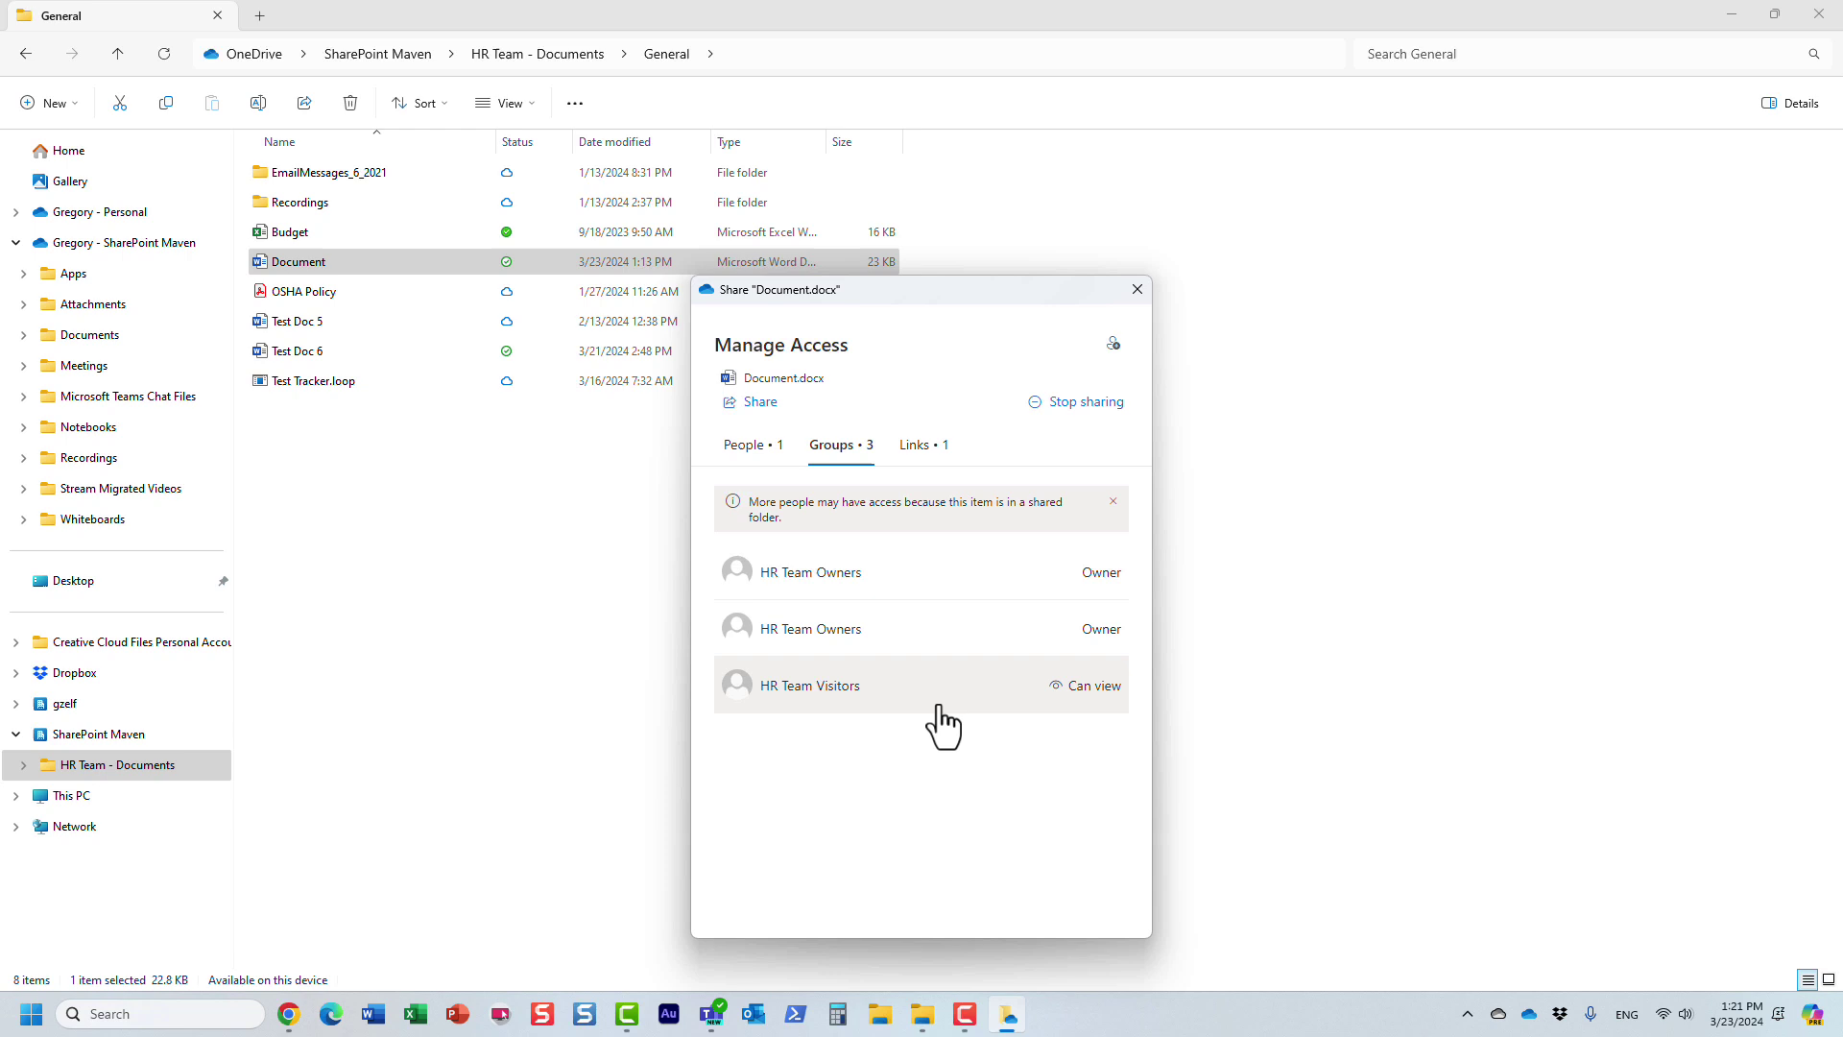
# - Close the Manage Access and browser Share windows, then view Document.docx's version history (1.0, 2.0)
pyautogui.click(1150, 292)
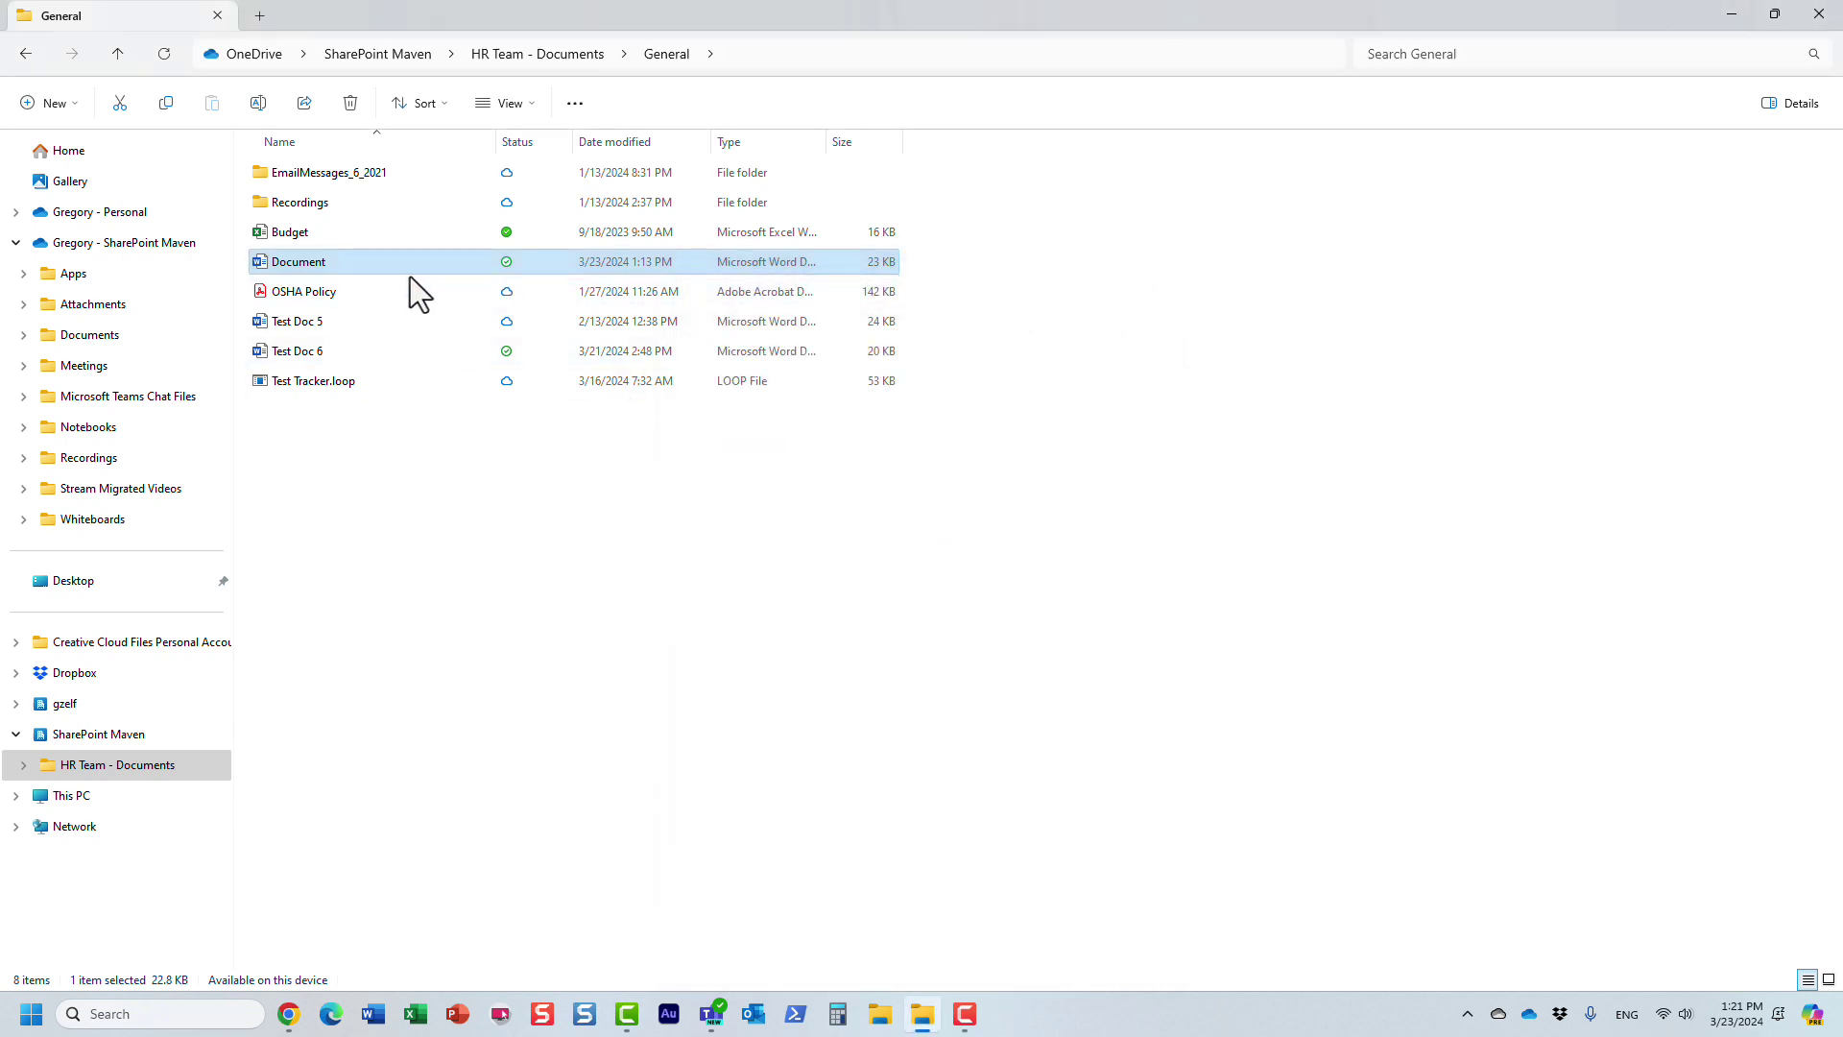
pyautogui.rightClick(330, 267)
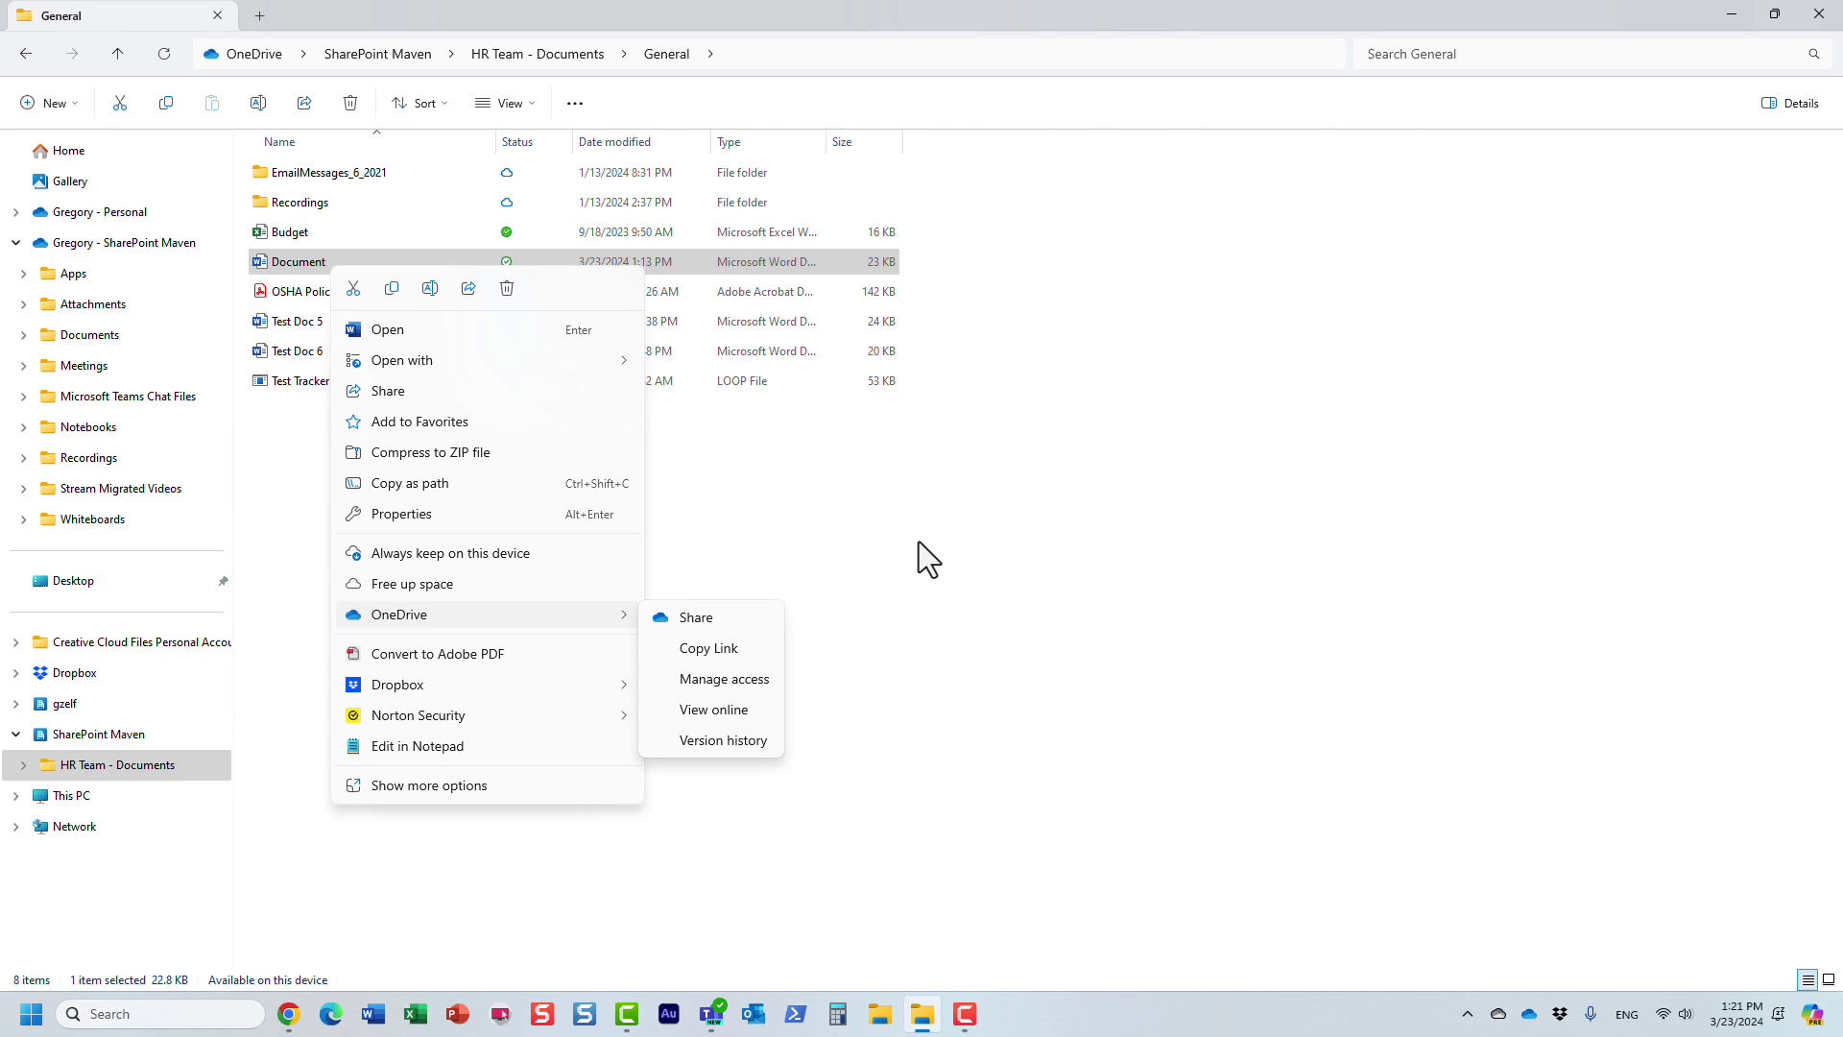
pyautogui.click(288, 1014)
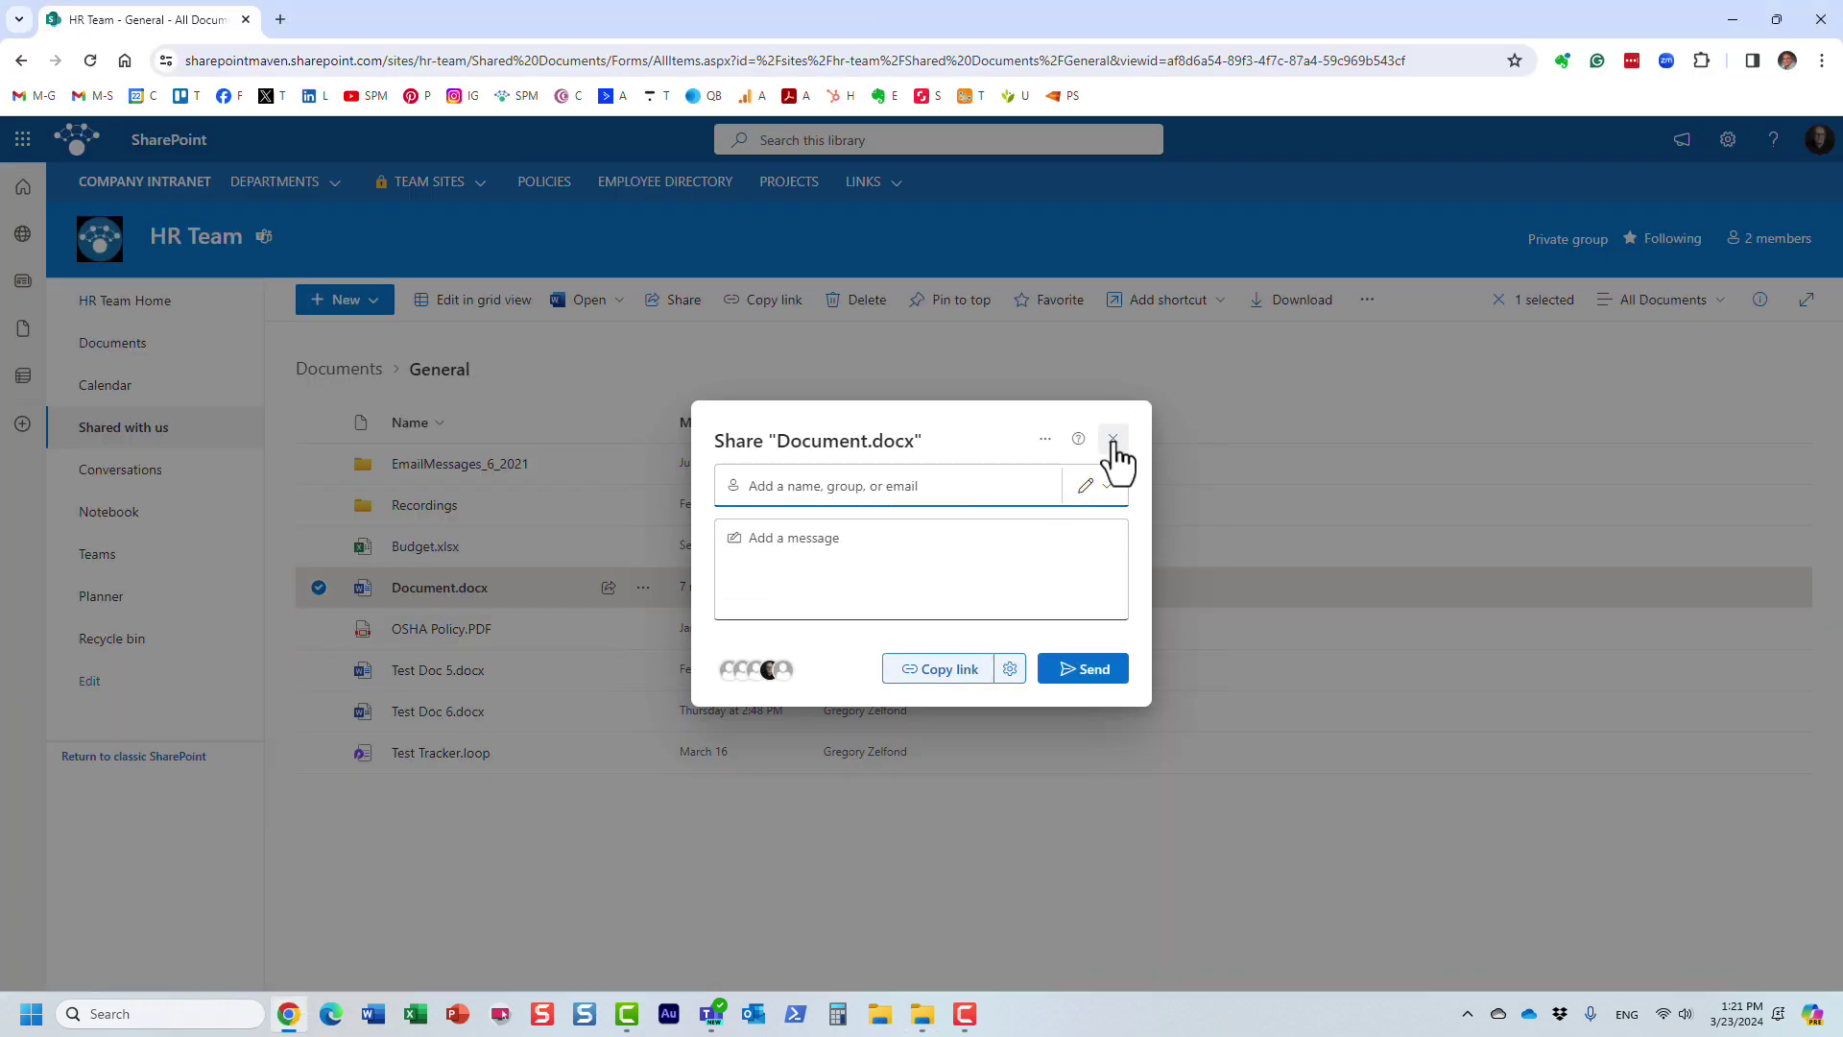
pyautogui.click(1109, 442)
pyautogui.rightClick(466, 604)
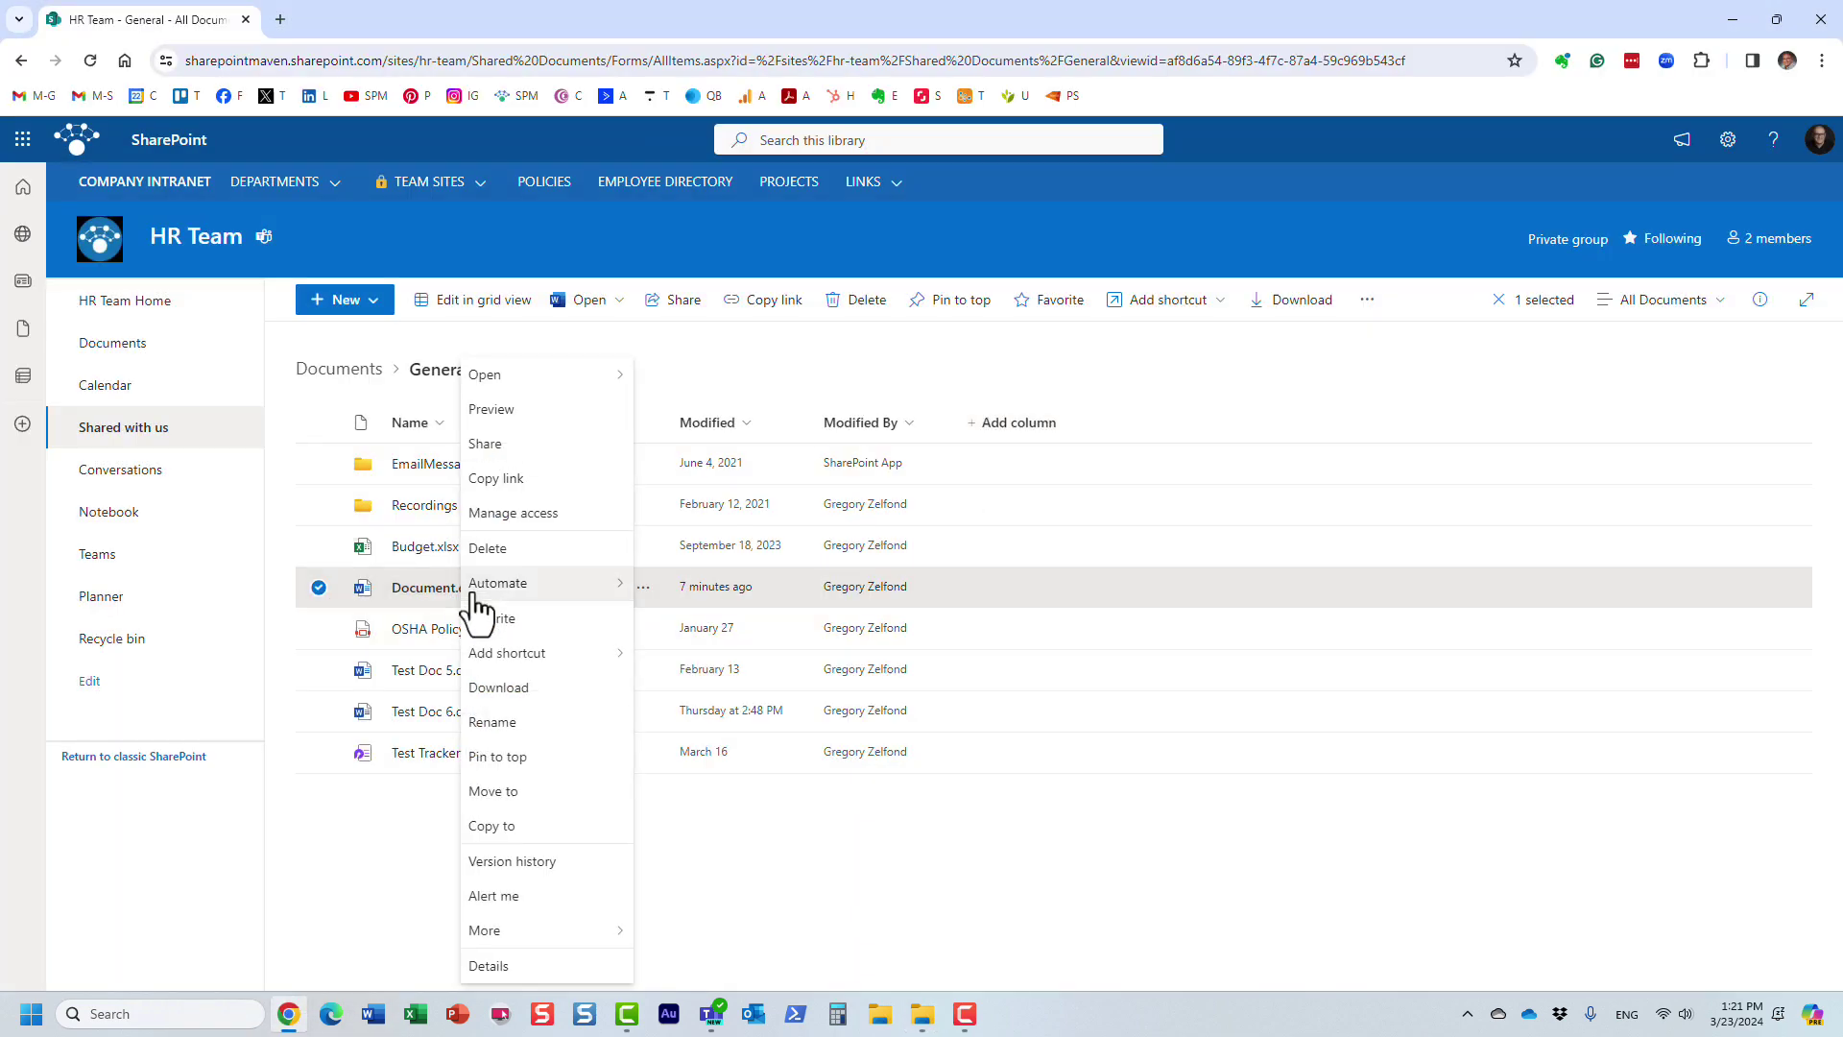
pyautogui.click(554, 864)
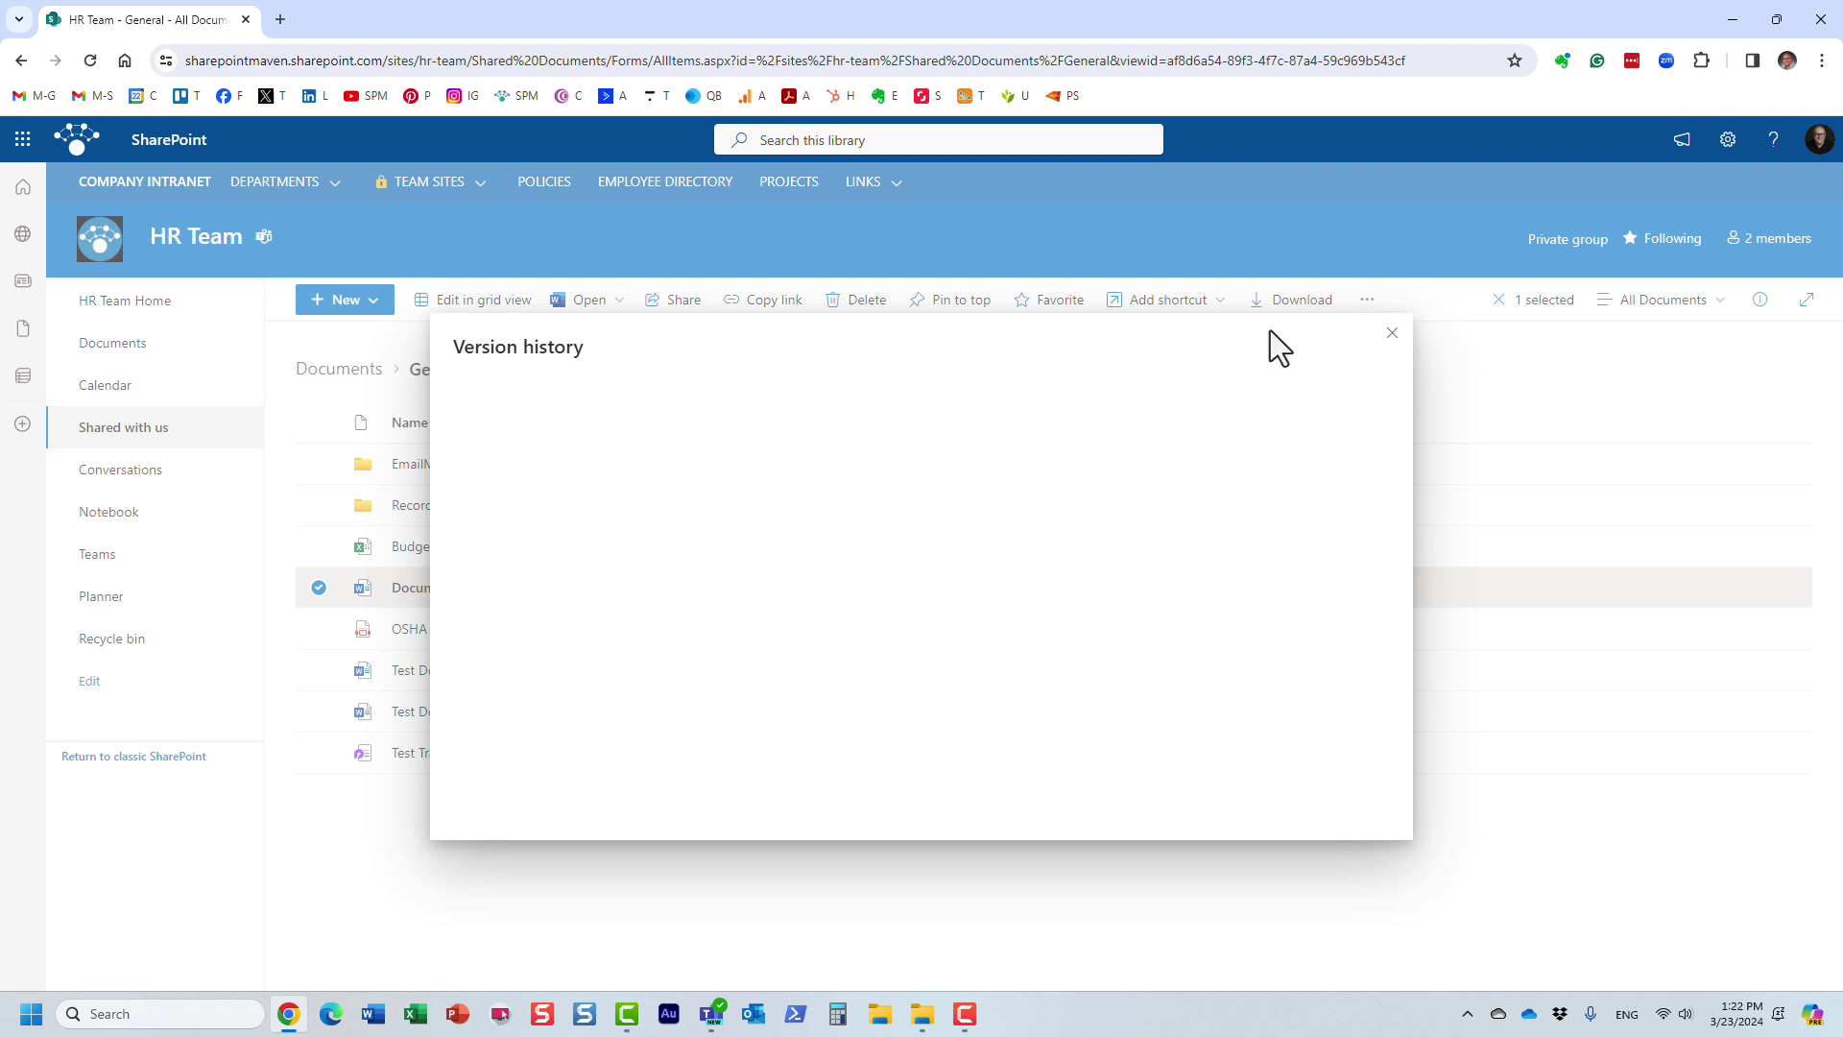
# - Open Document.docx's OneDrive version history from the synced General folder
pyautogui.click(923, 1017)
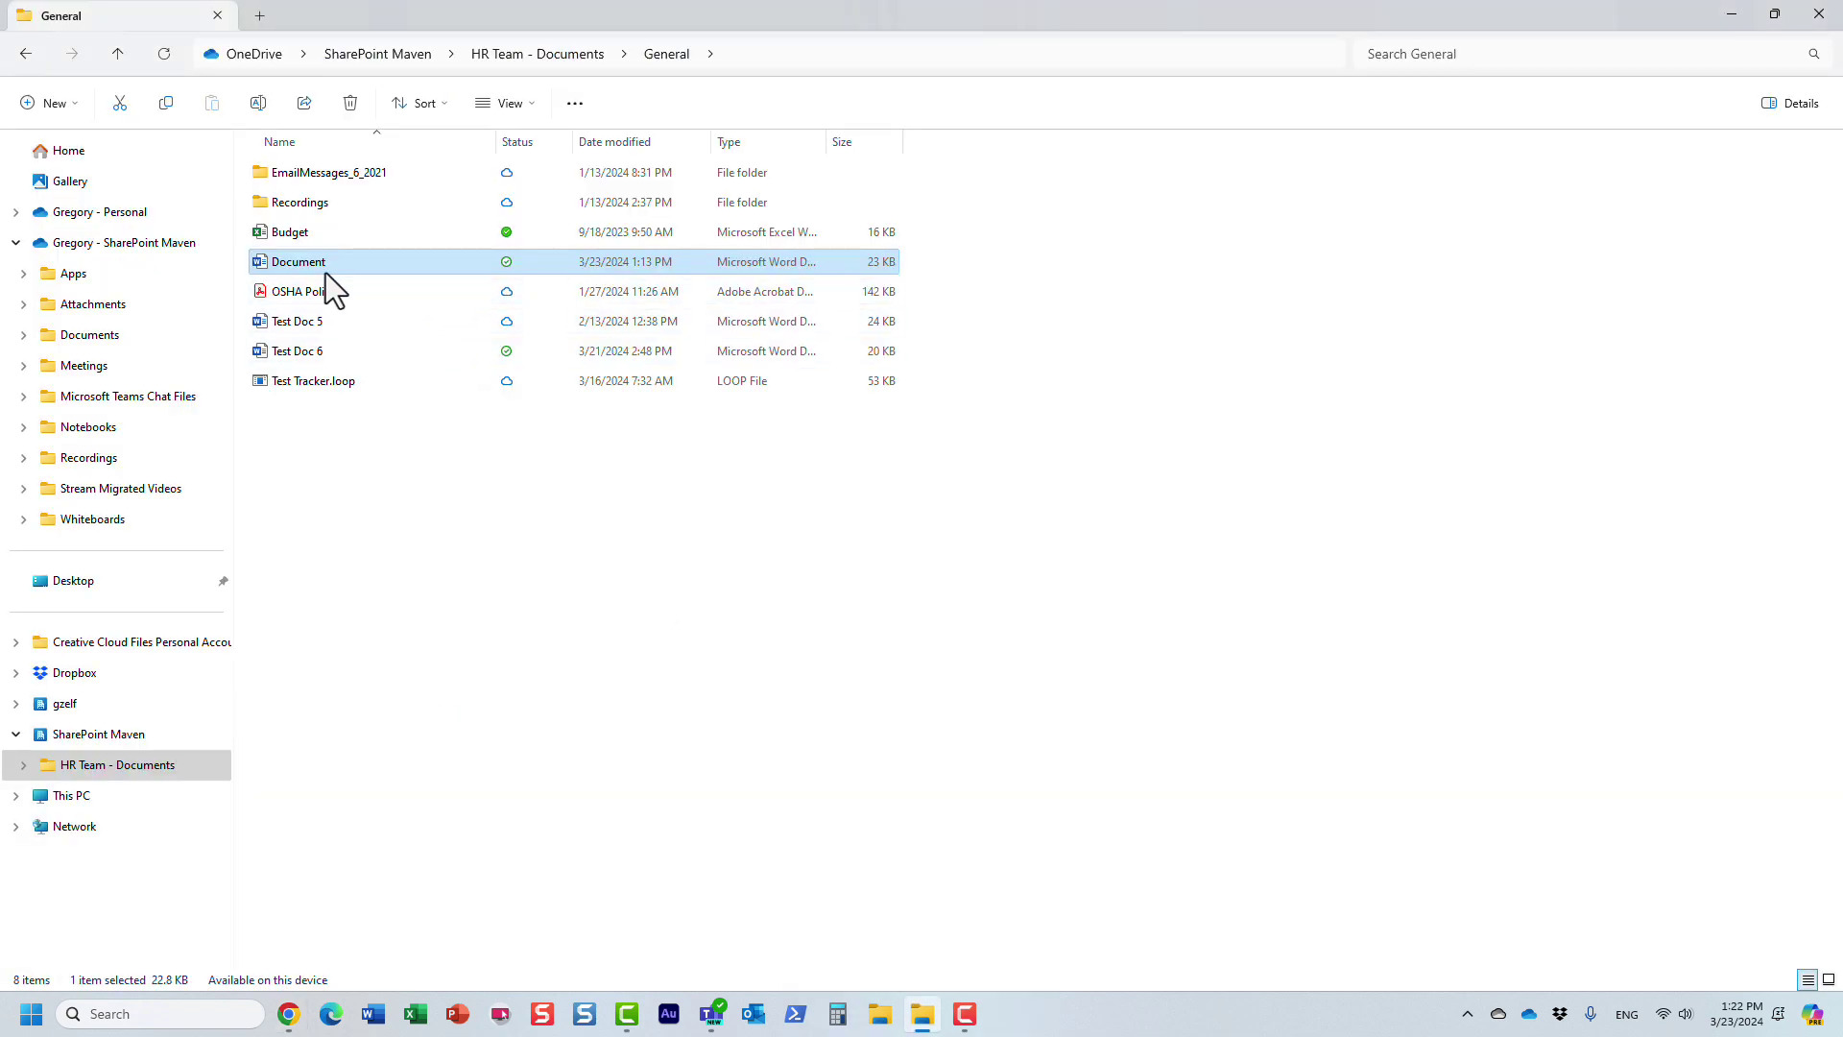
pyautogui.rightClick(325, 263)
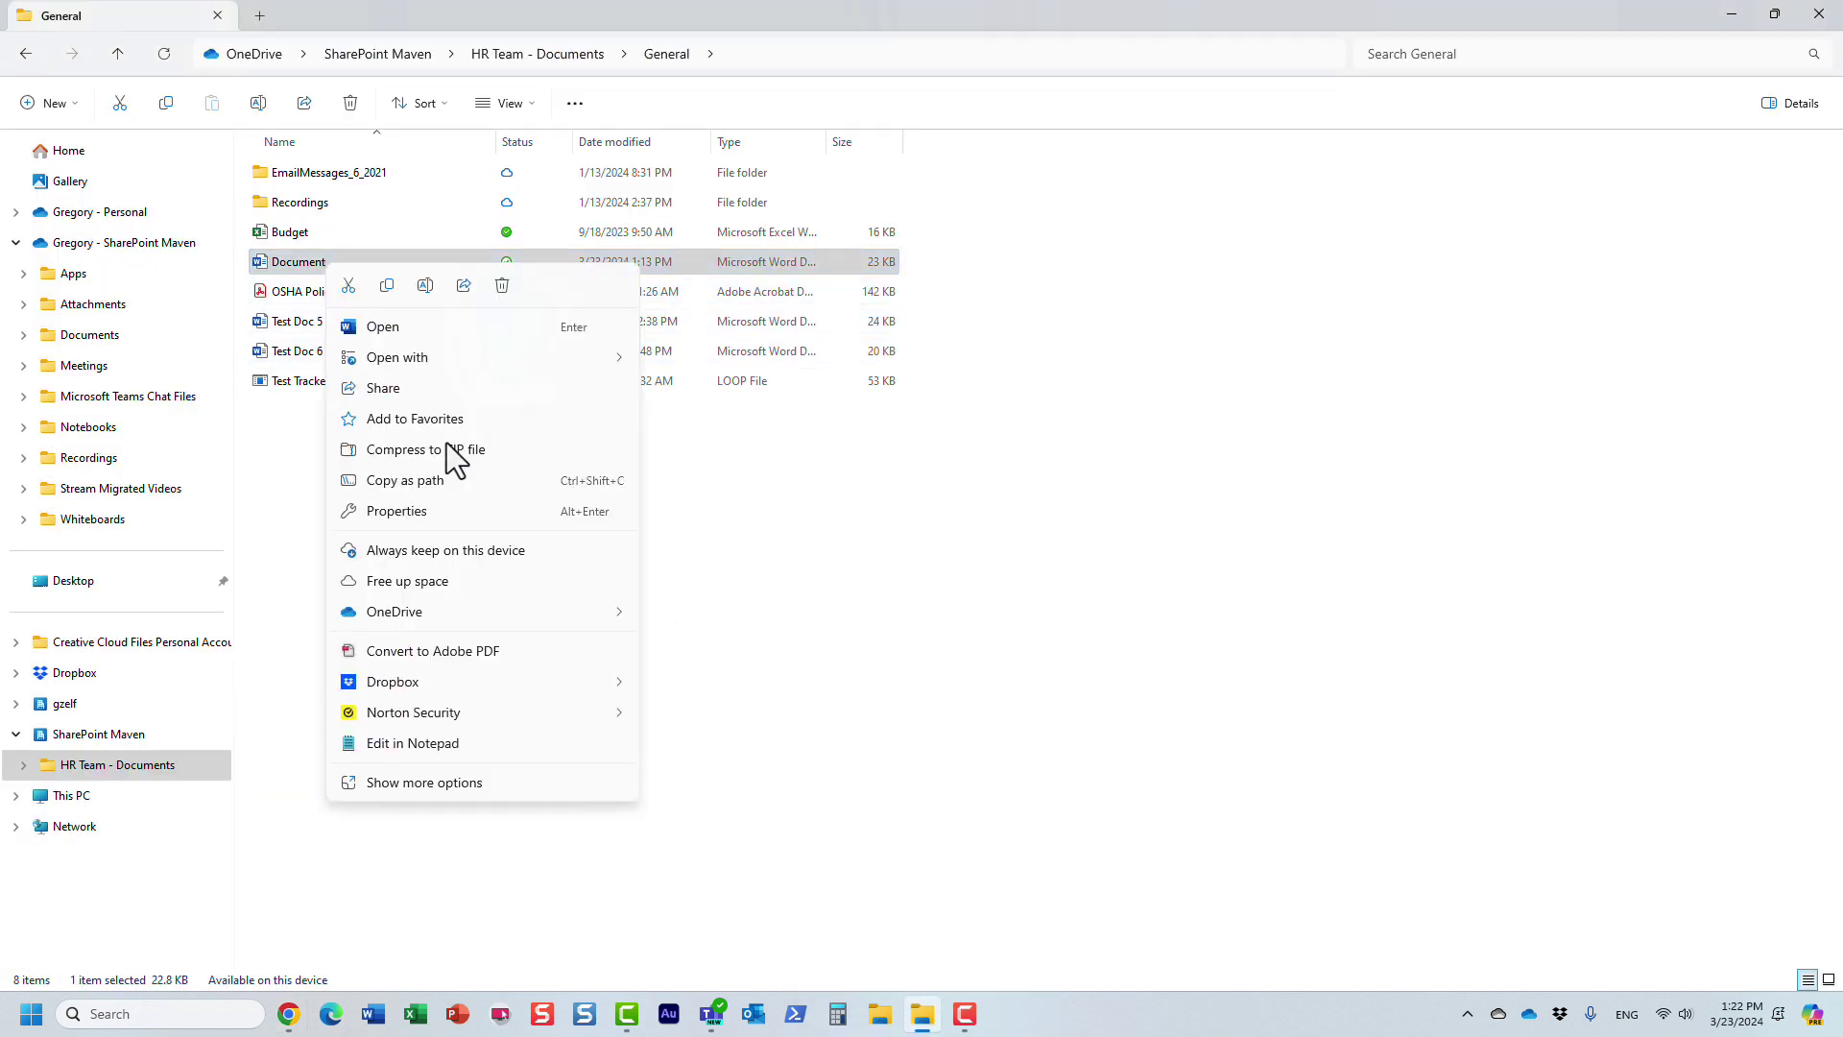
pyautogui.moveTo(480, 610)
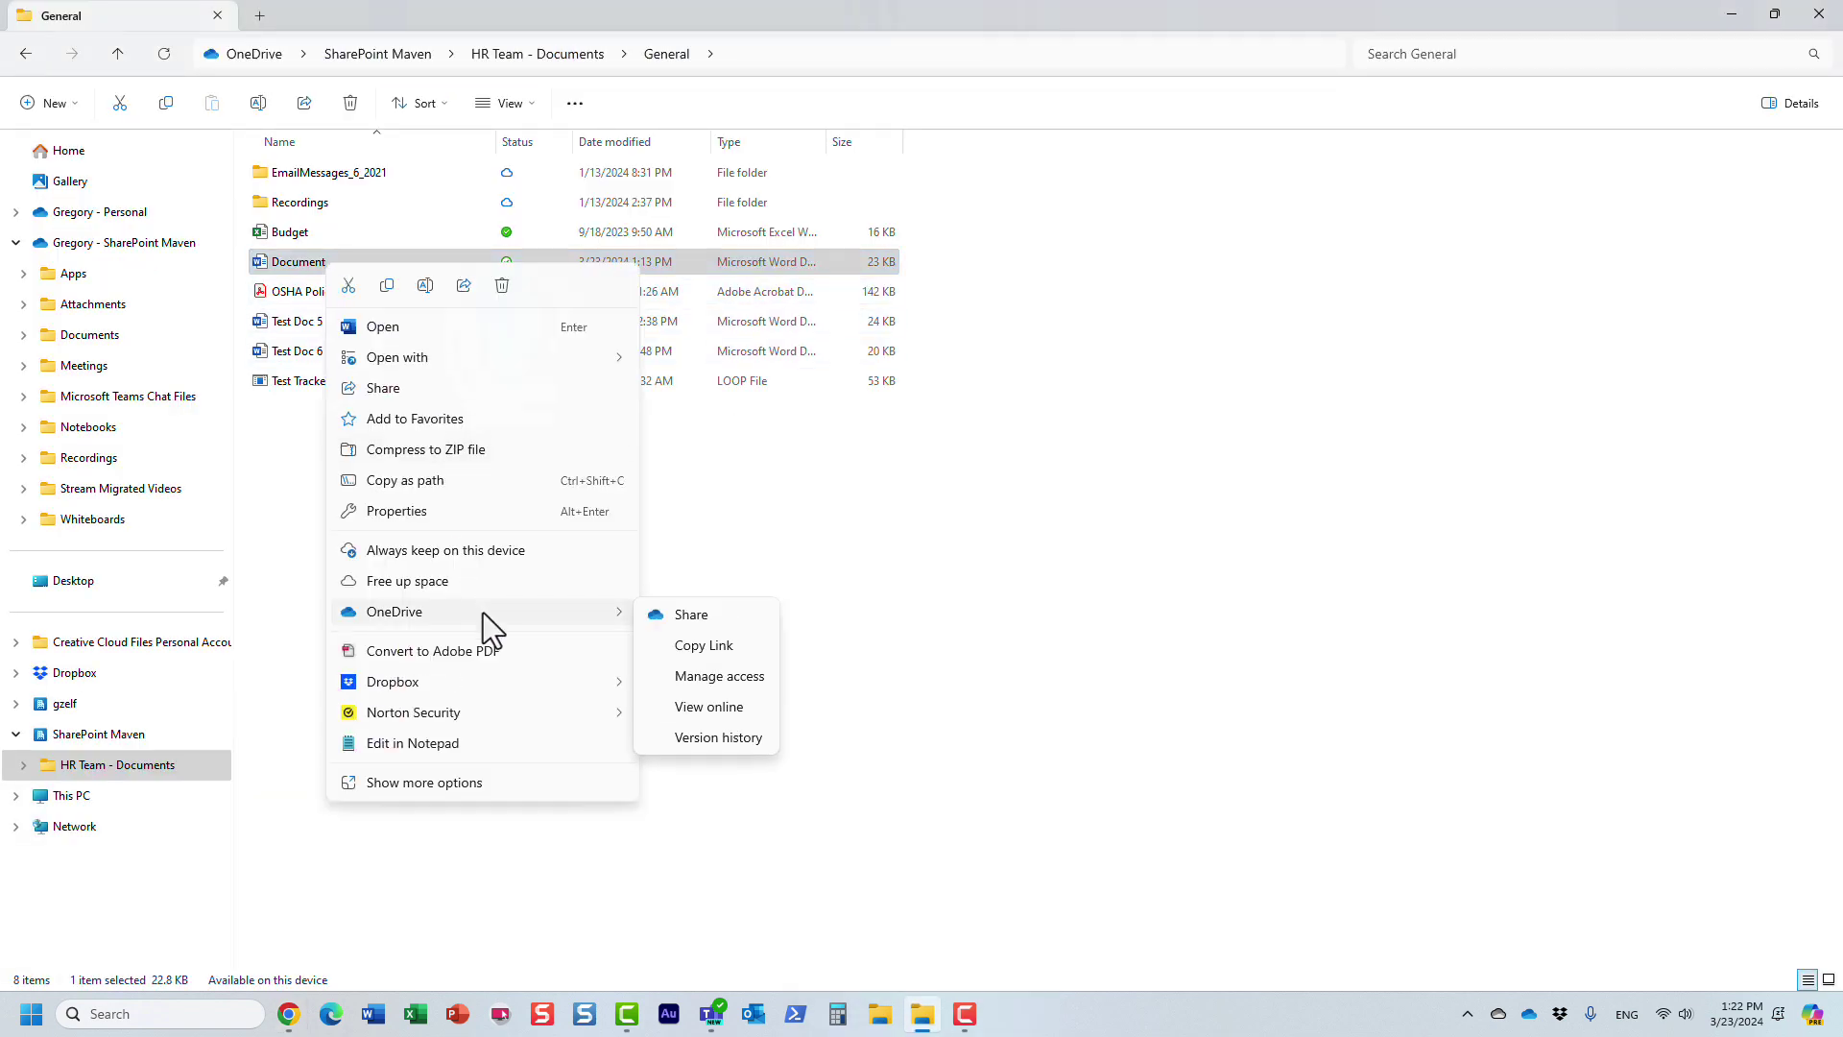
pyautogui.click(735, 739)
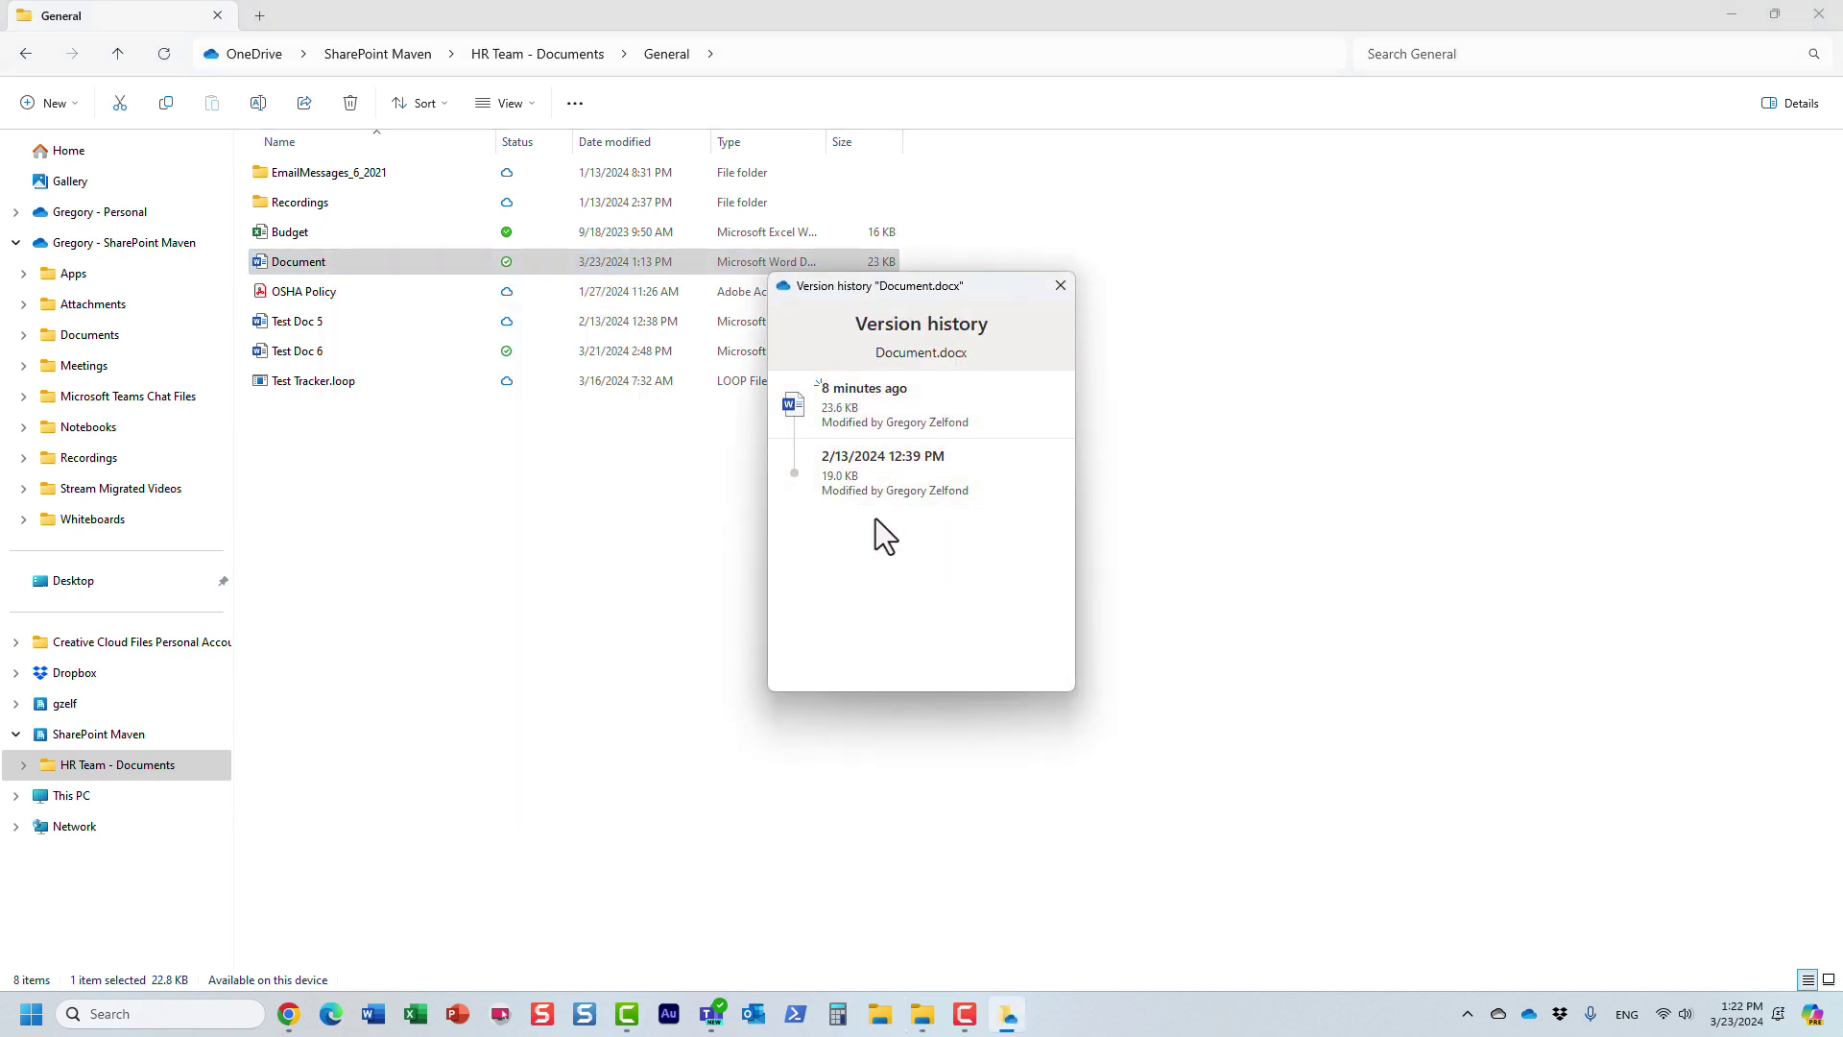
# - Inspect the 2/13/2024 version's options, then close version history without restoring anything
pyautogui.click(1042, 472)
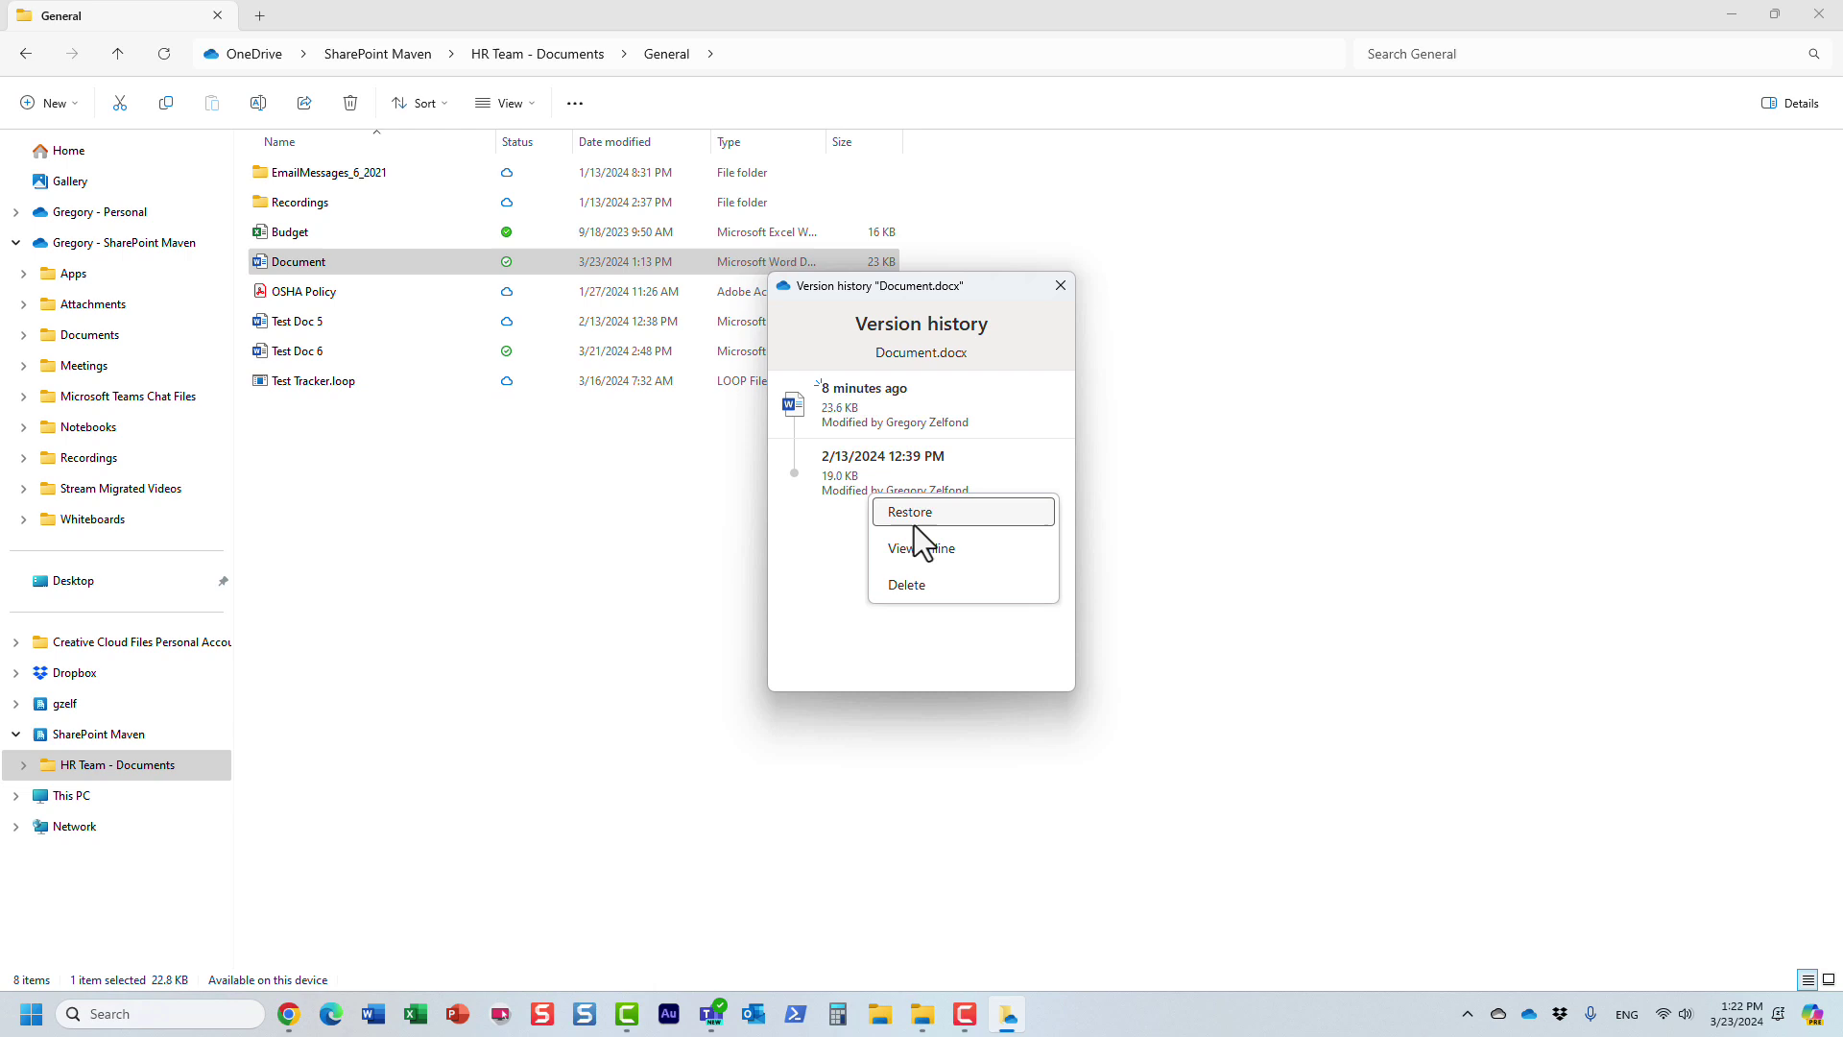
pyautogui.click(1061, 288)
pyautogui.click(522, 487)
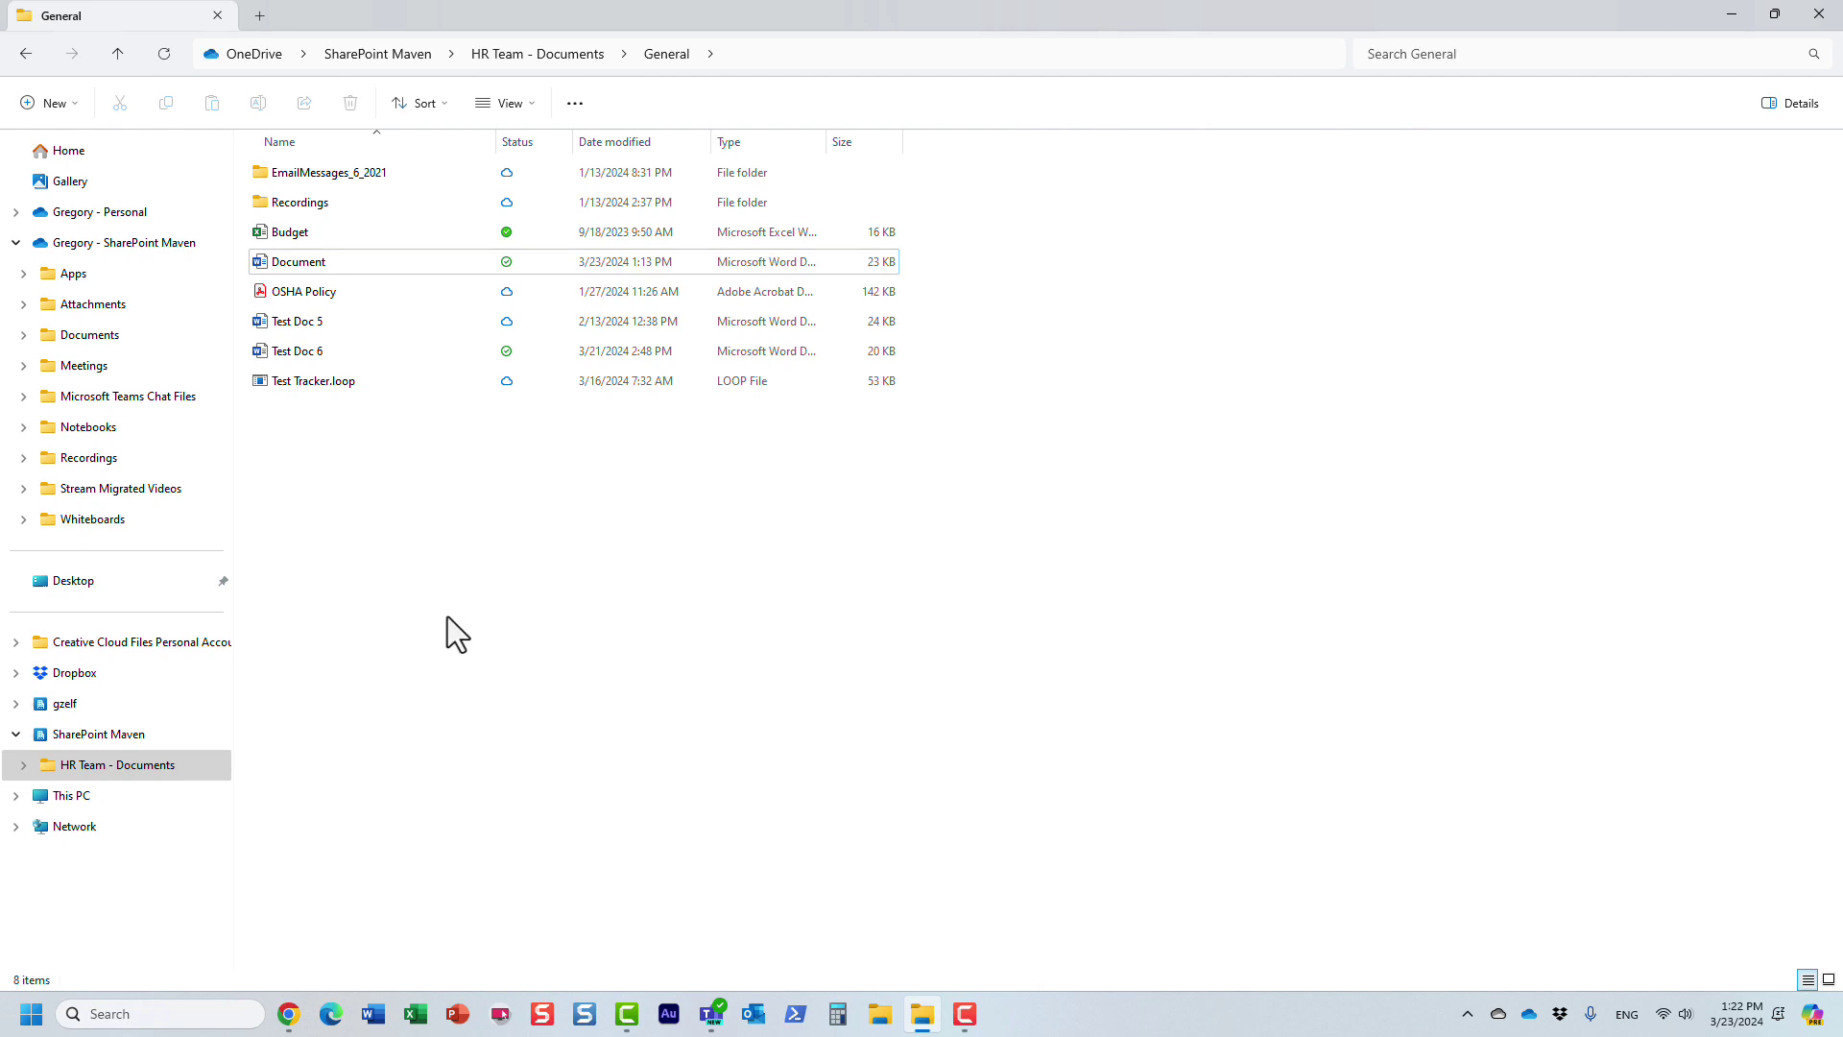
# - Dismiss Document's OneDrive menu and bring the HR Team General SharePoint library forward in Chrome
pyautogui.rightClick(323, 262)
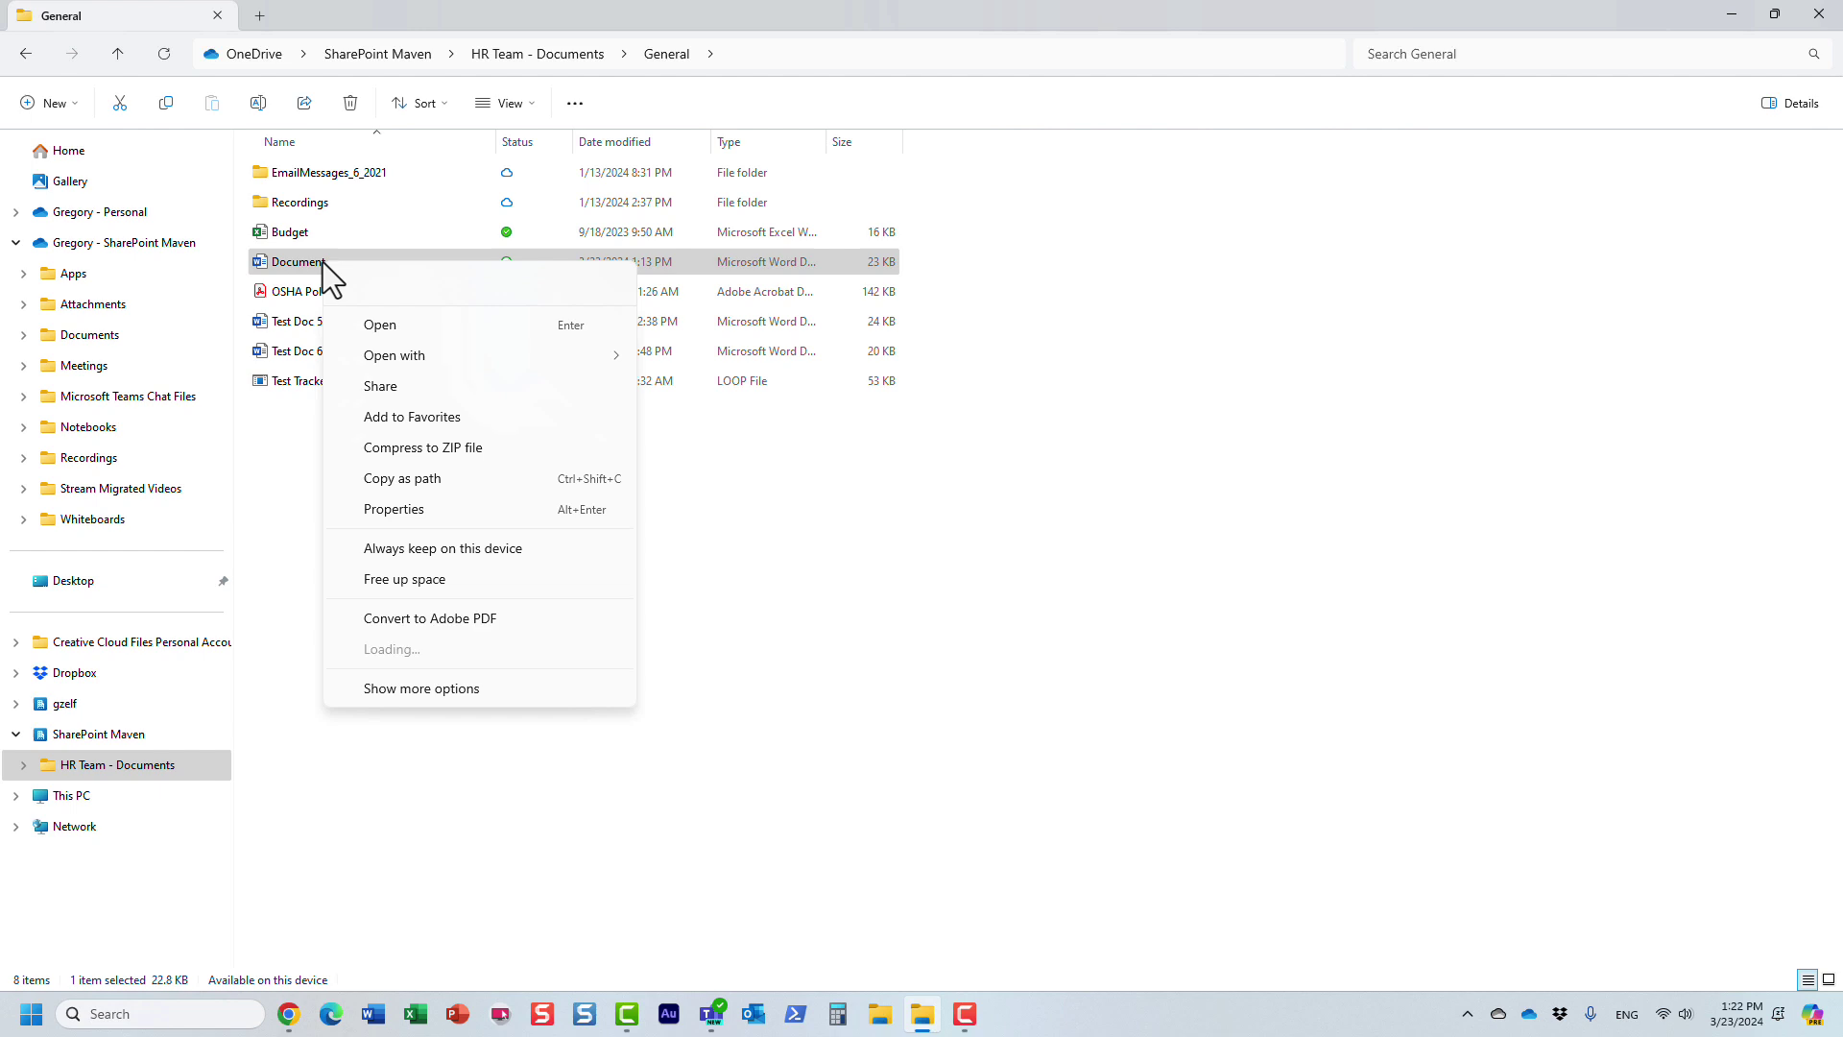
pyautogui.moveTo(488, 620)
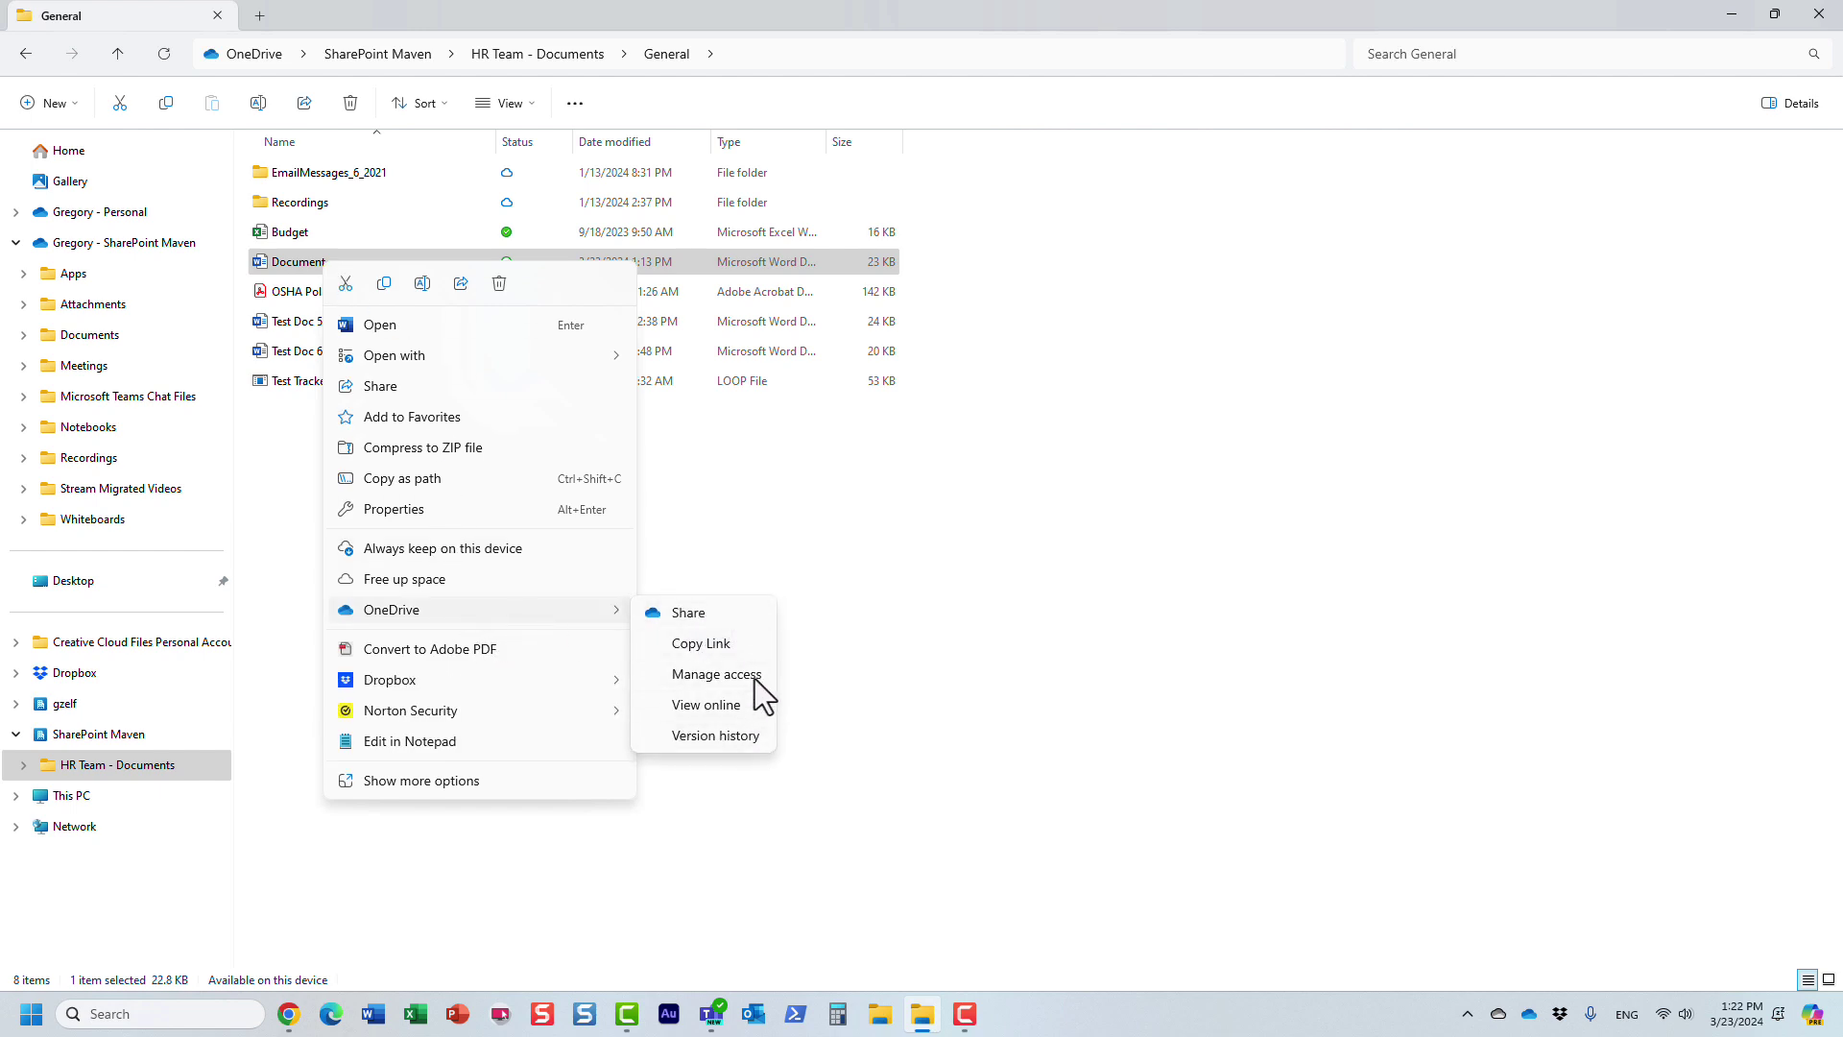
pyautogui.click(858, 521)
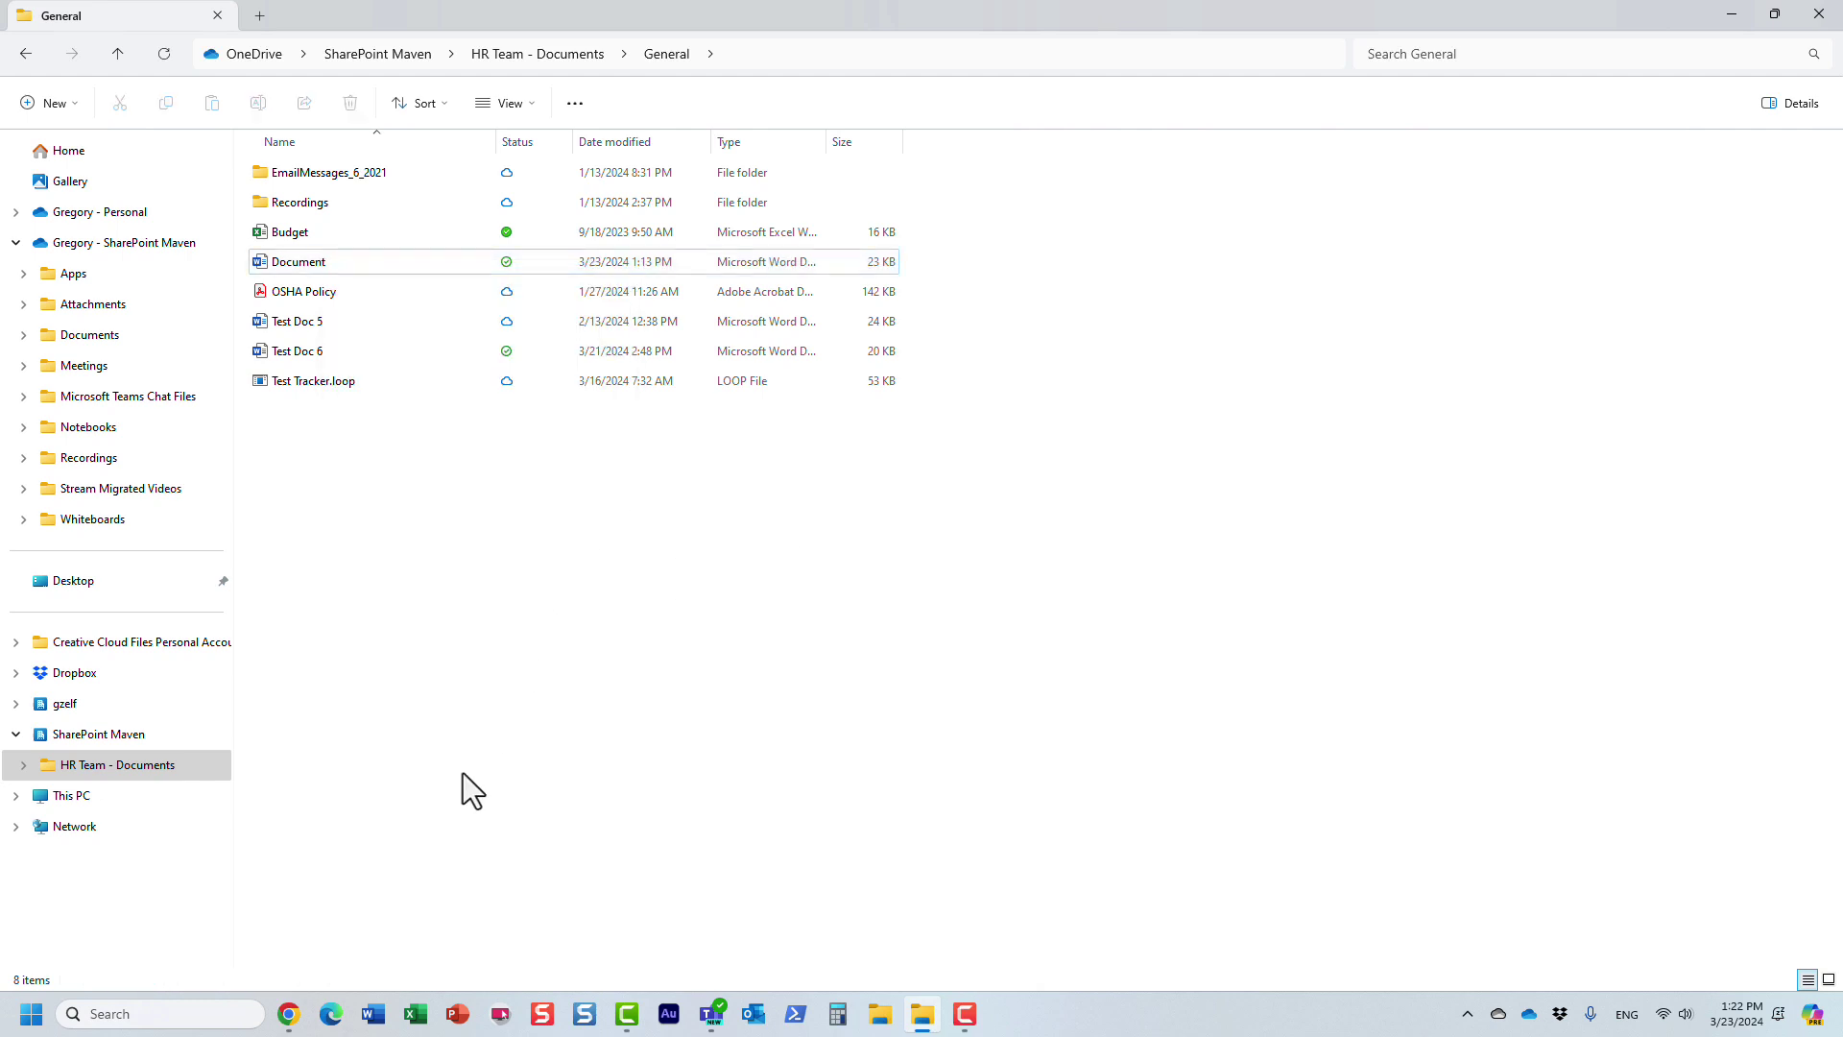
pyautogui.moveTo(291, 1025)
pyautogui.click(288, 844)
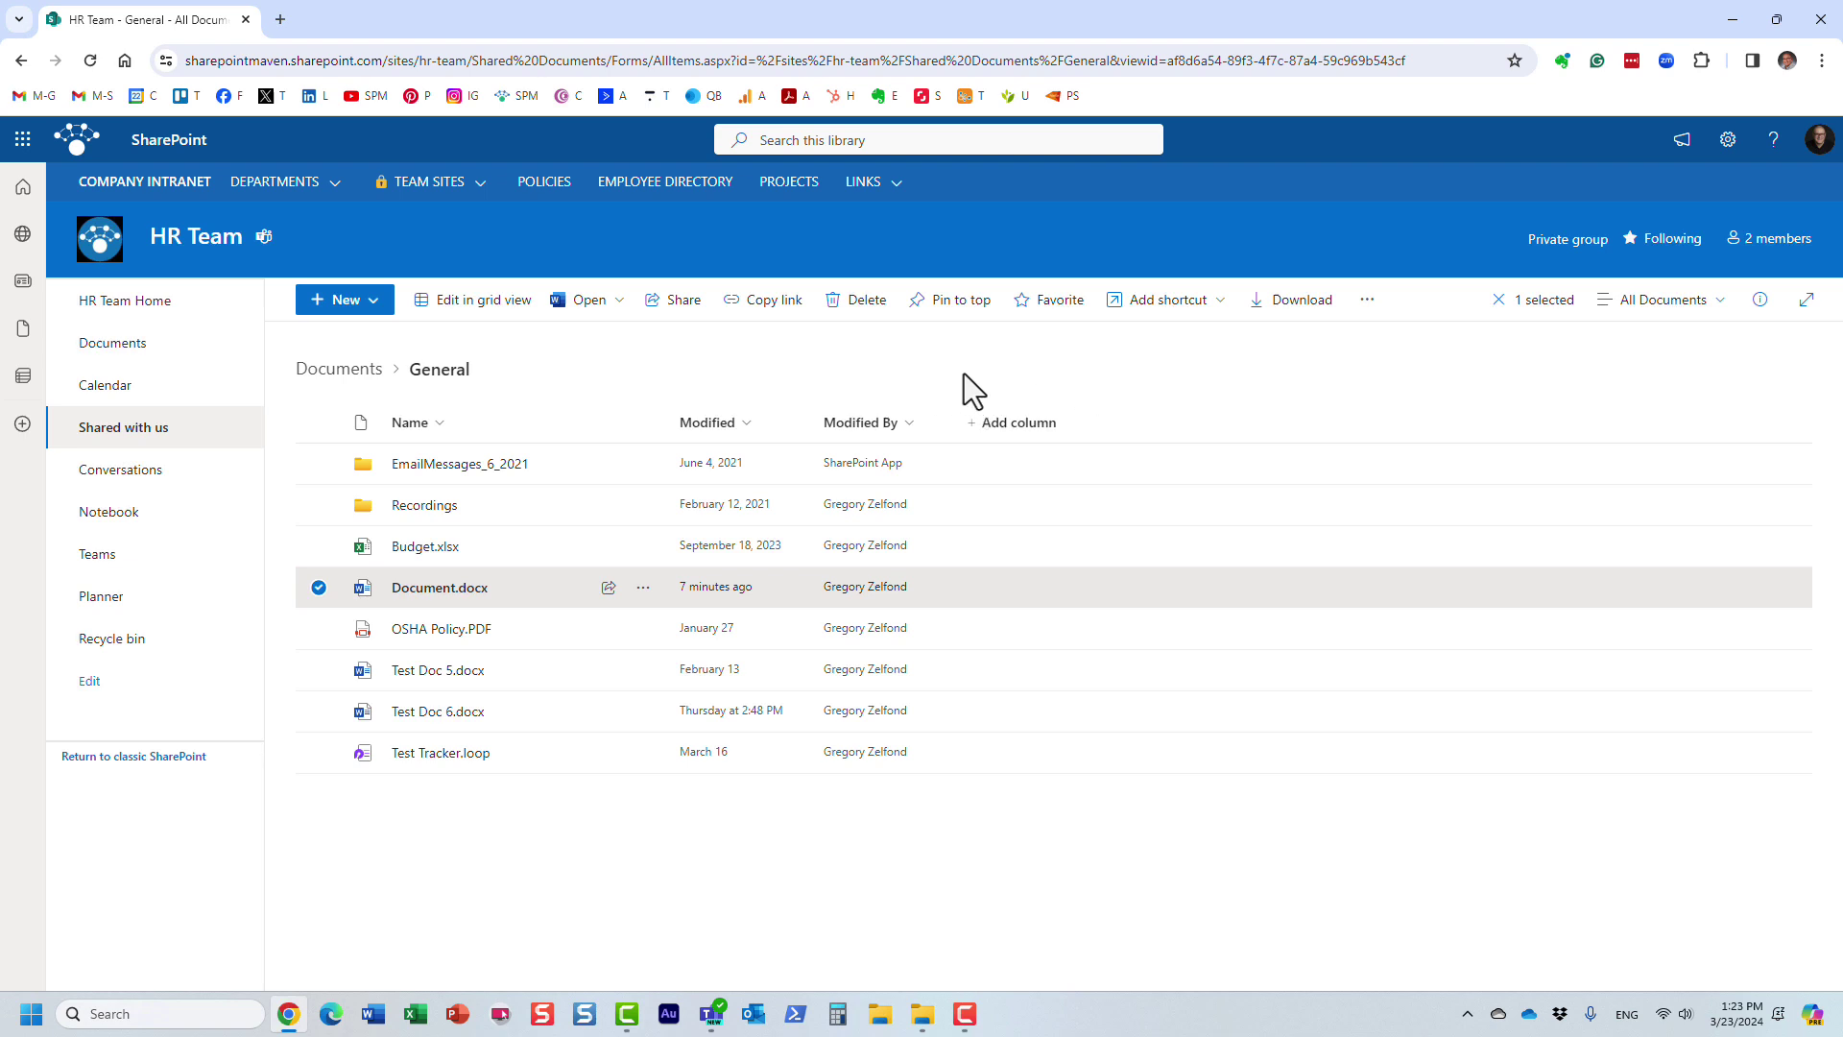
# - Dismiss Document.docx's More menu and return to File Explorer's synced General folder
pyautogui.rightClick(417, 589)
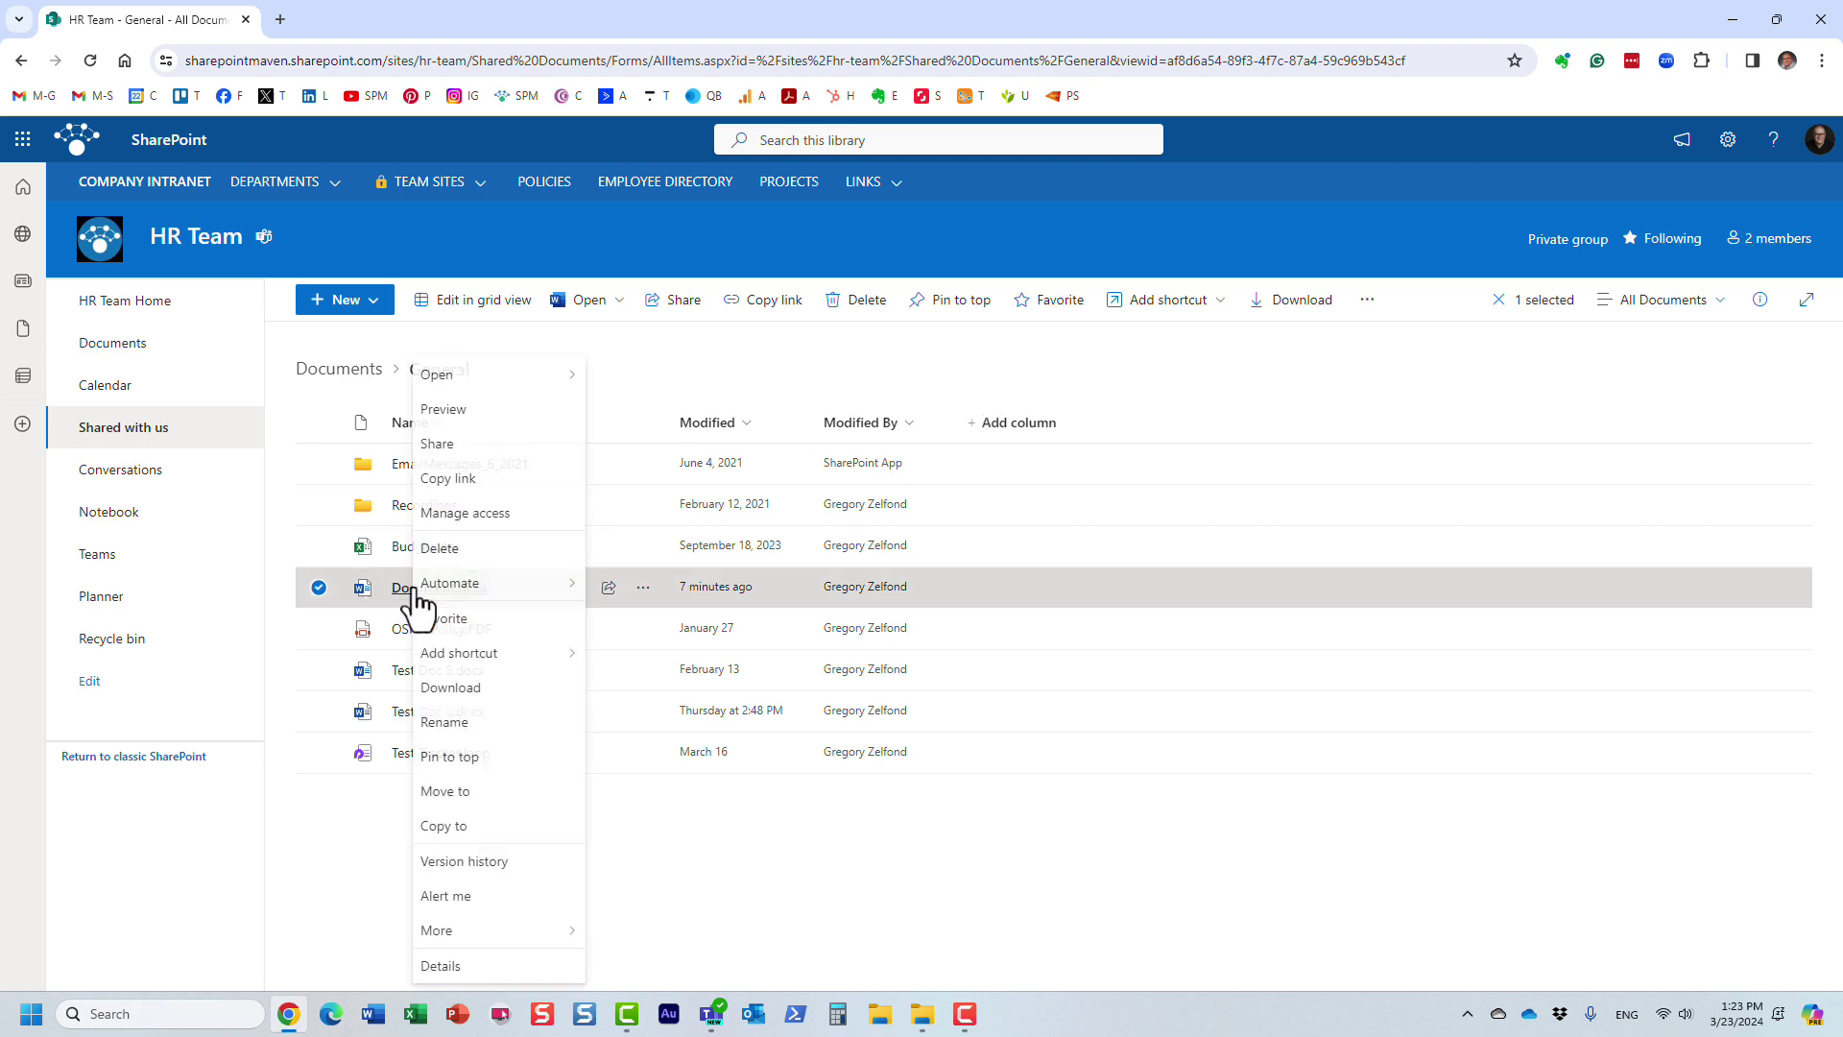
pyautogui.moveTo(548, 931)
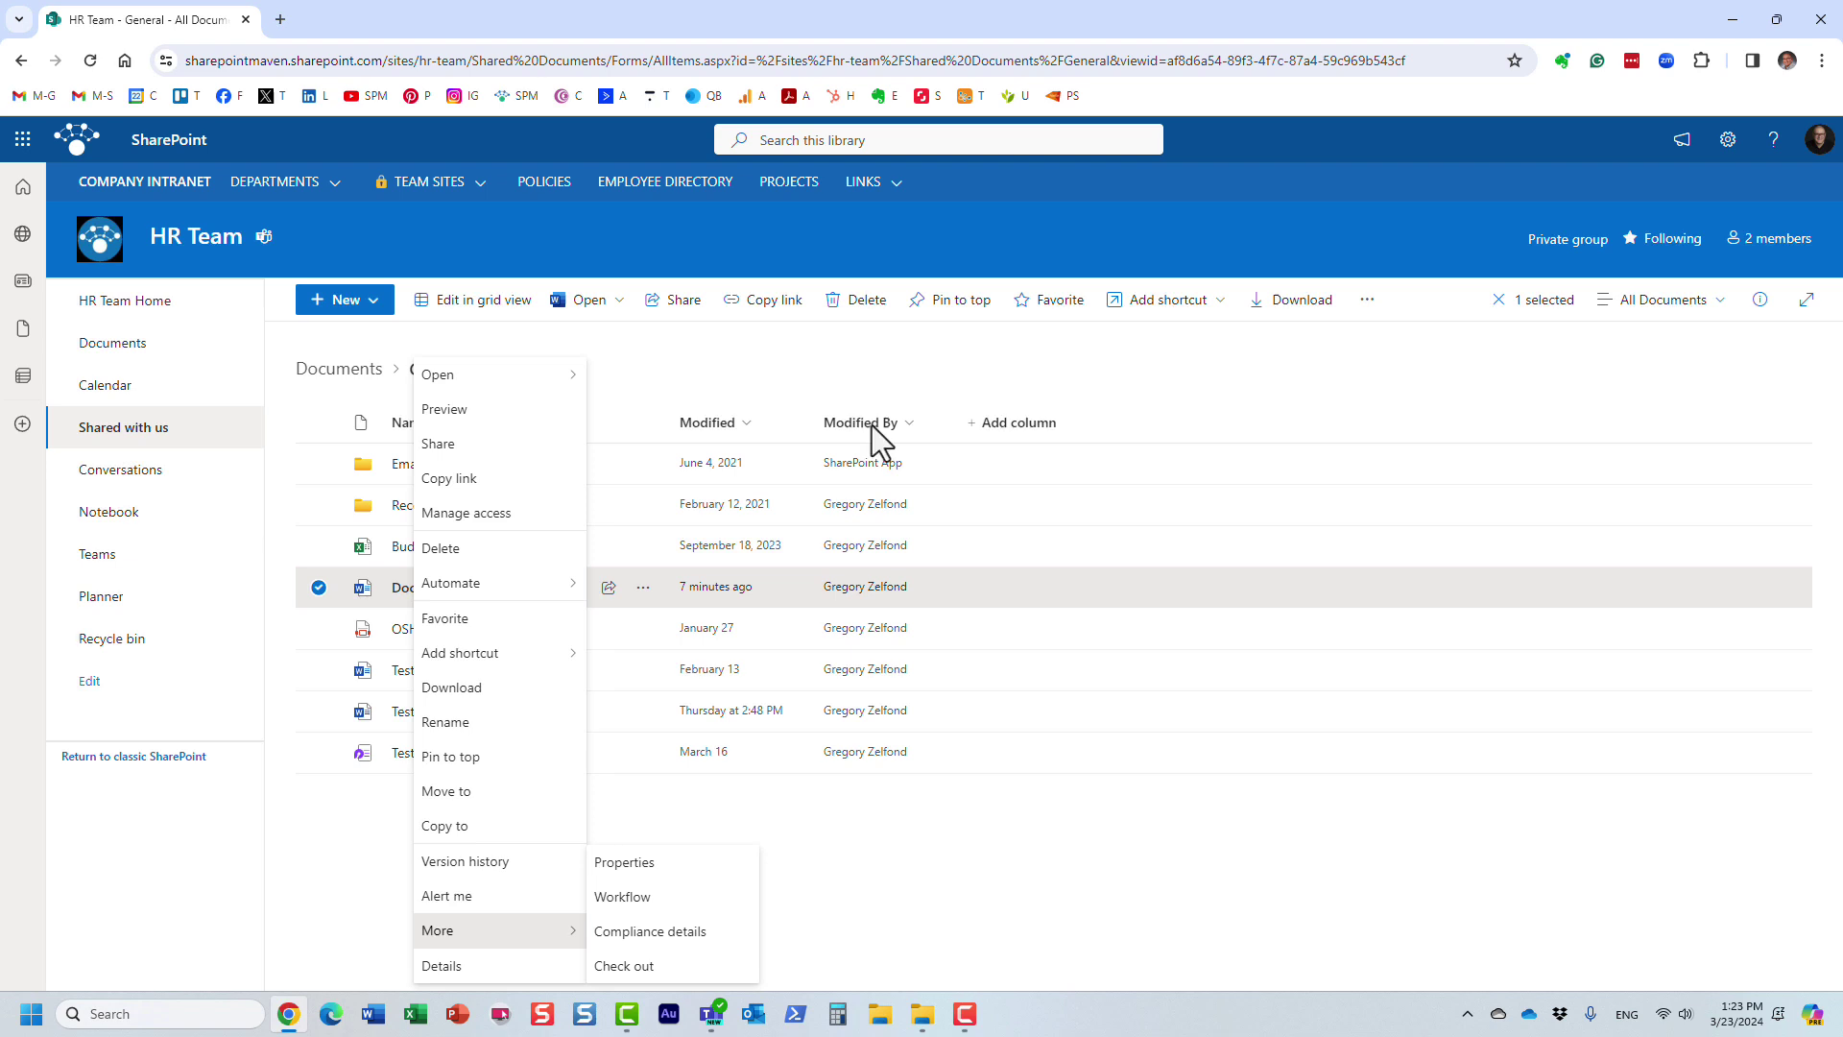
pyautogui.click(815, 365)
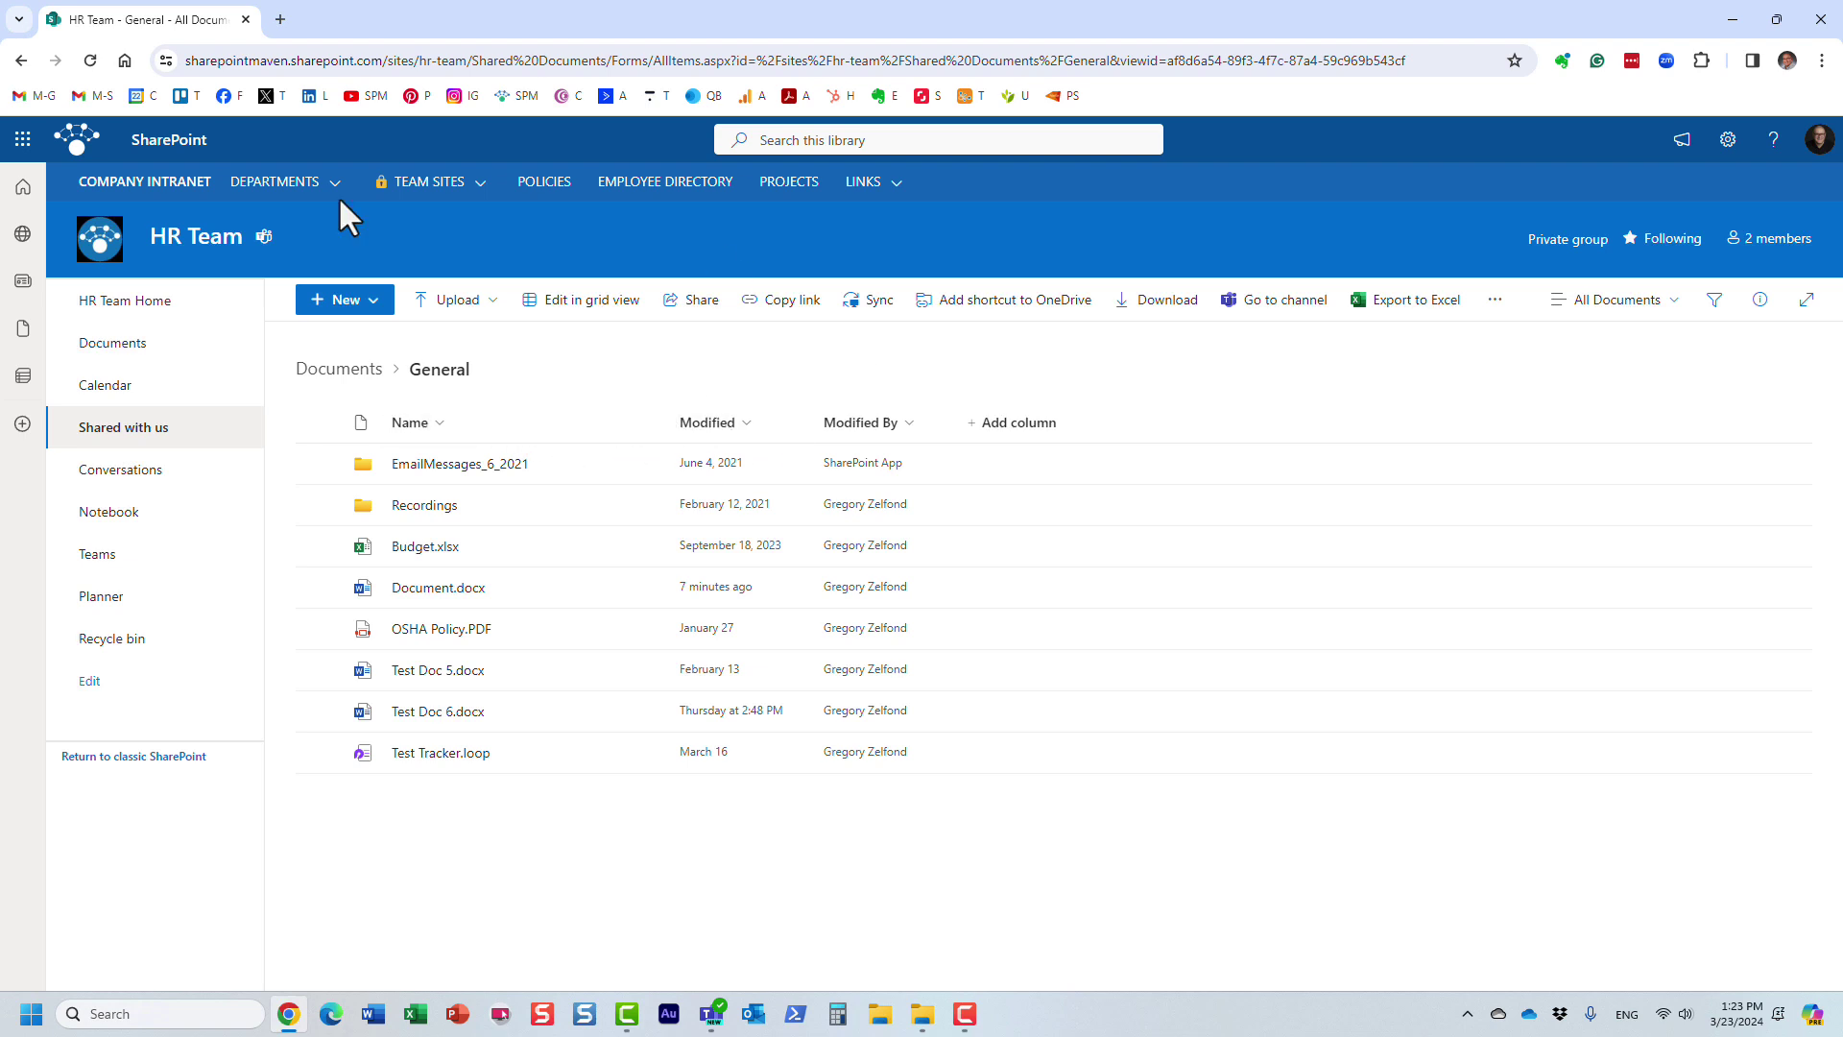
pyautogui.click(923, 1016)
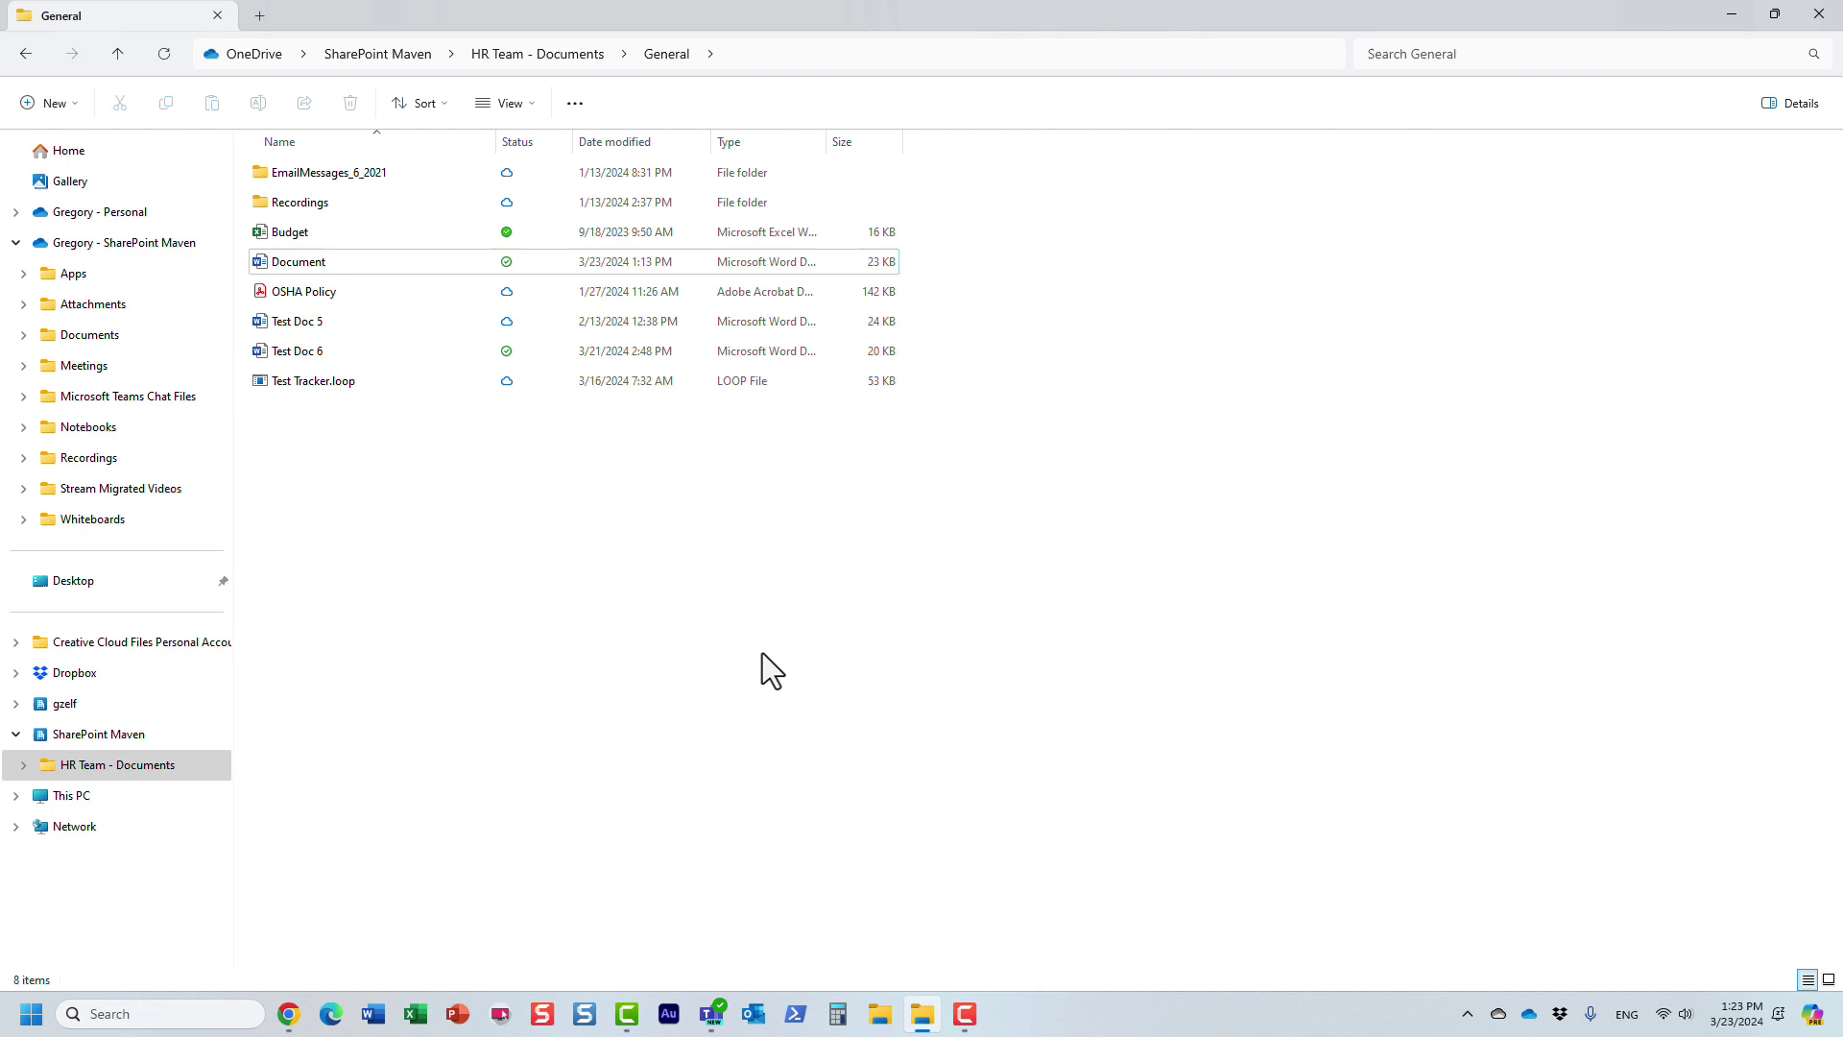